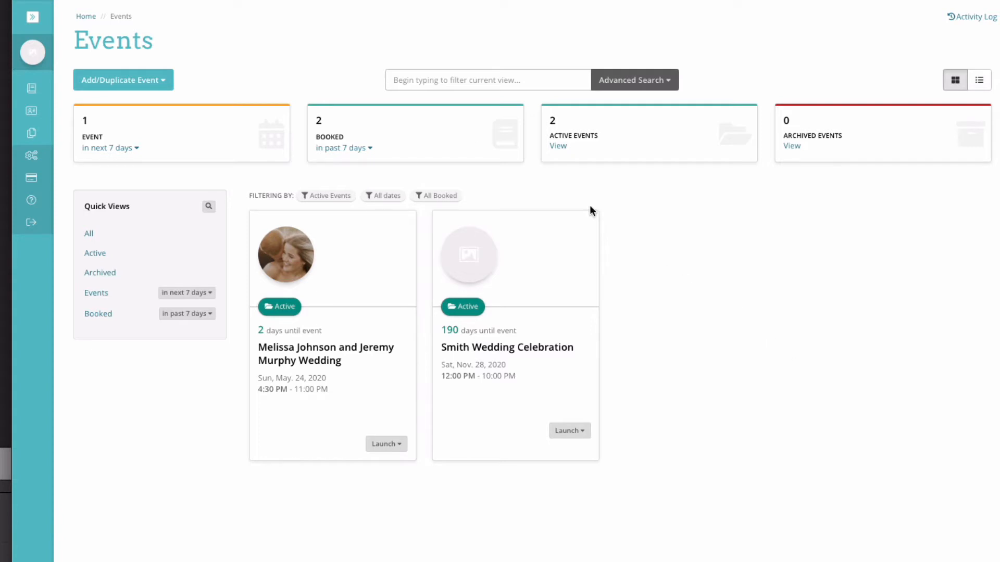
Expand the site navigation and open the dashboard of the November 28, 2020 wedding event.
{"action": "left_click", "coordinate": [32, 19]}
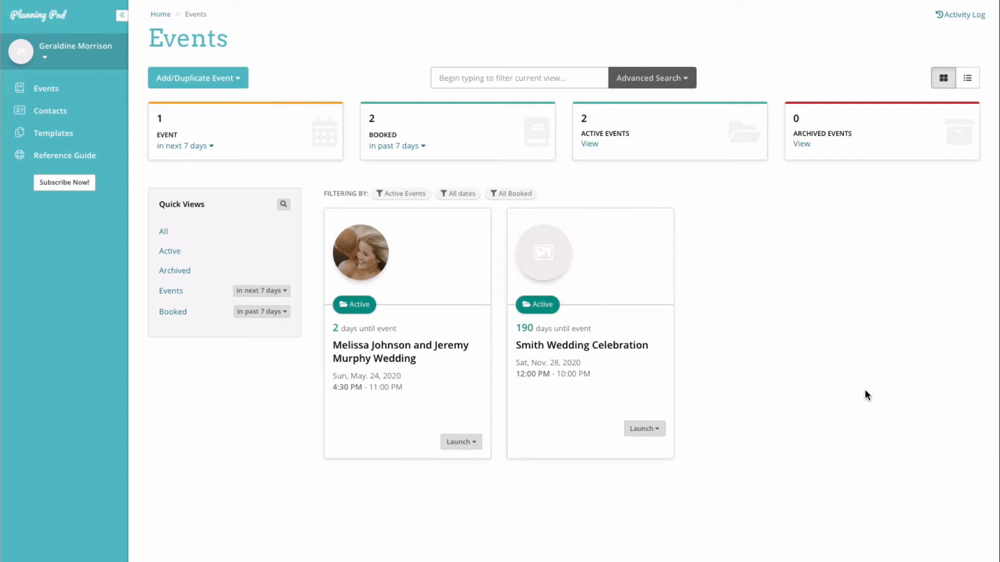
{"action": "left_click", "coordinate": [555, 397]}
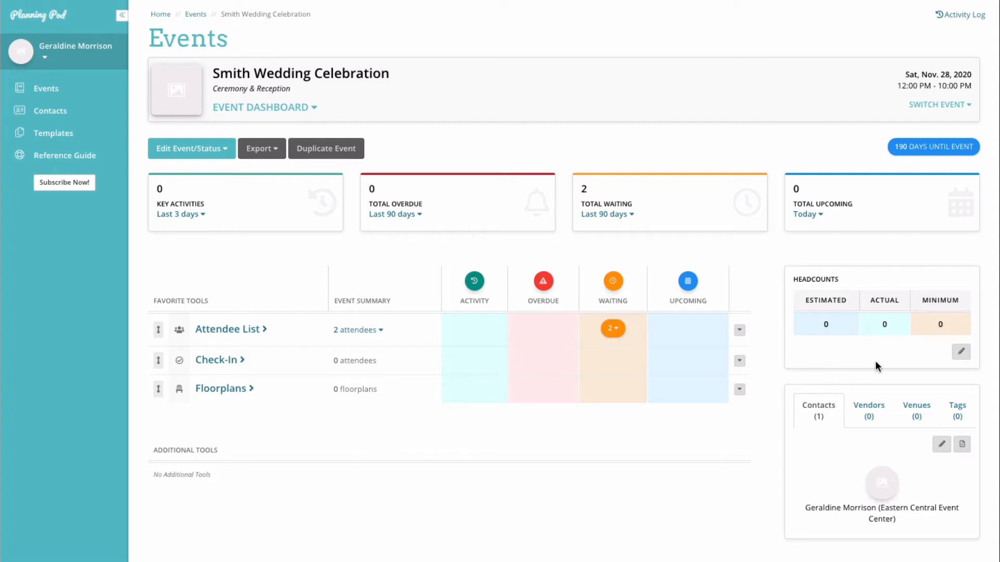
Review the vendors, venues and tags attached to the wedding event.
{"action": "left_click", "coordinate": [866, 410]}
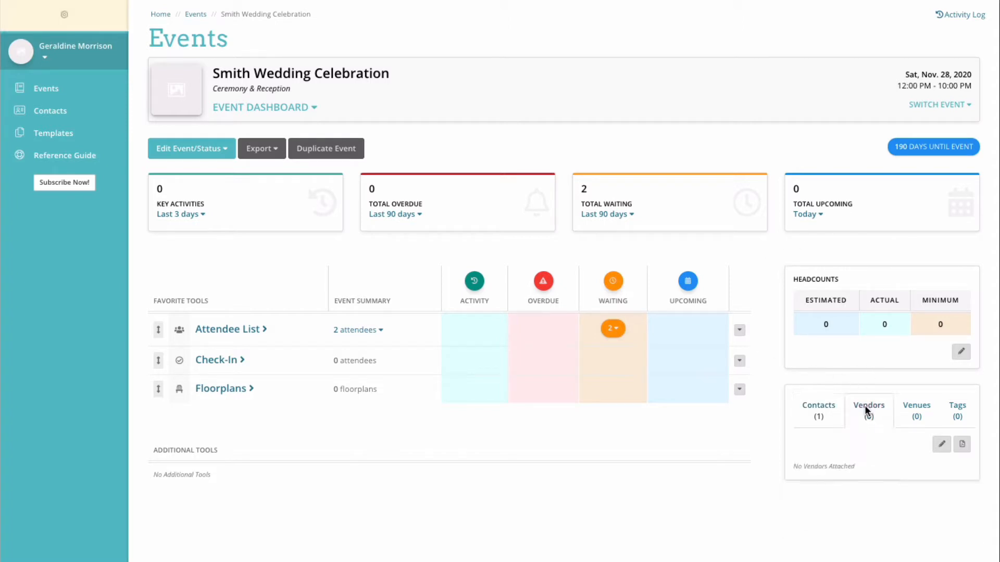
{"action": "left_click", "coordinate": [911, 409]}
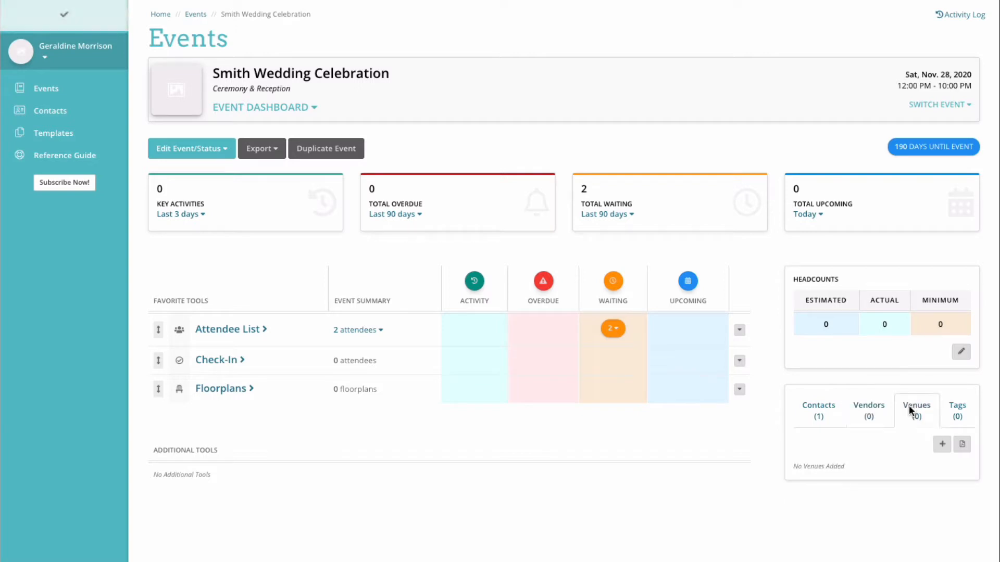
{"action": "left_click", "coordinate": [956, 415]}
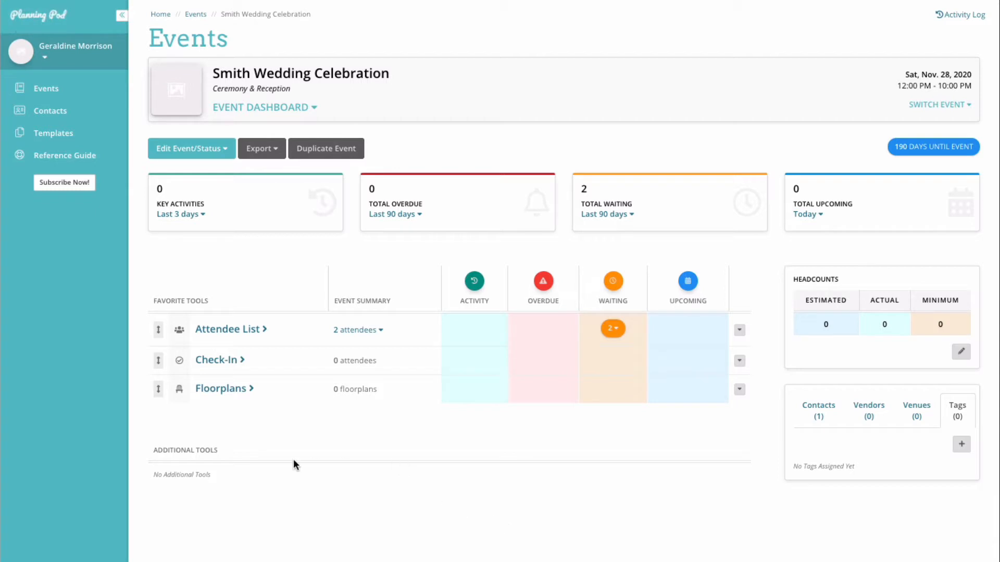
Open the event's attendee list and add a new attendee, filling in the required first and last name.
{"action": "left_click", "coordinate": [235, 330]}
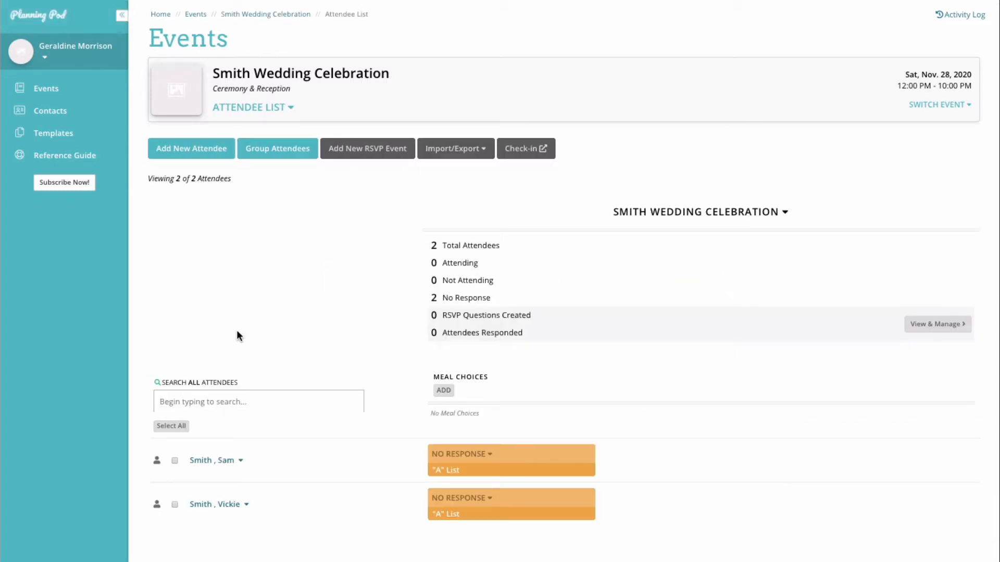
{"action": "left_click", "coordinate": [192, 150]}
{"action": "left_click", "coordinate": [363, 166]}
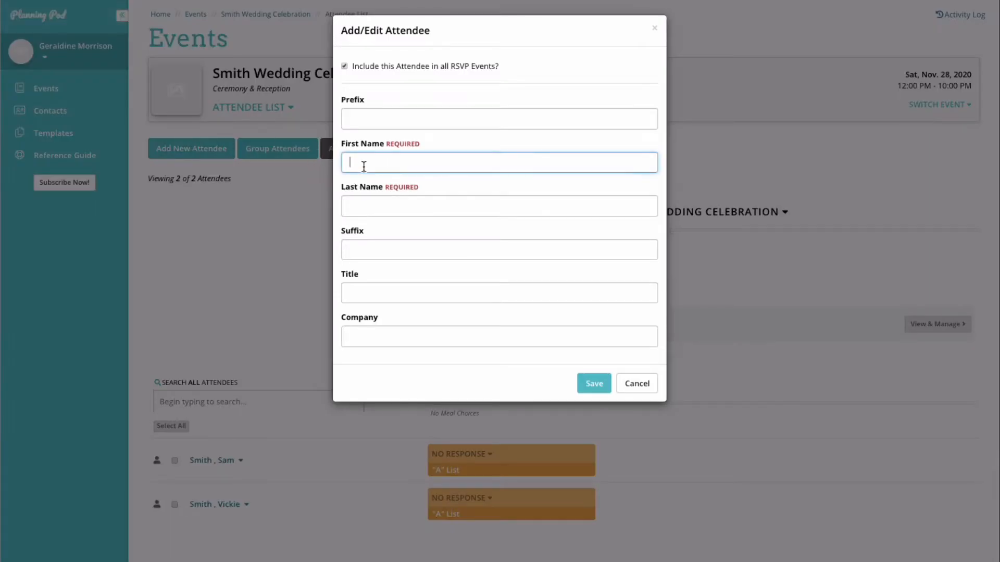
{"action": "type", "text": "Harry"}
{"action": "key", "text": "Tab"}
{"action": "type", "text": "Potter"}
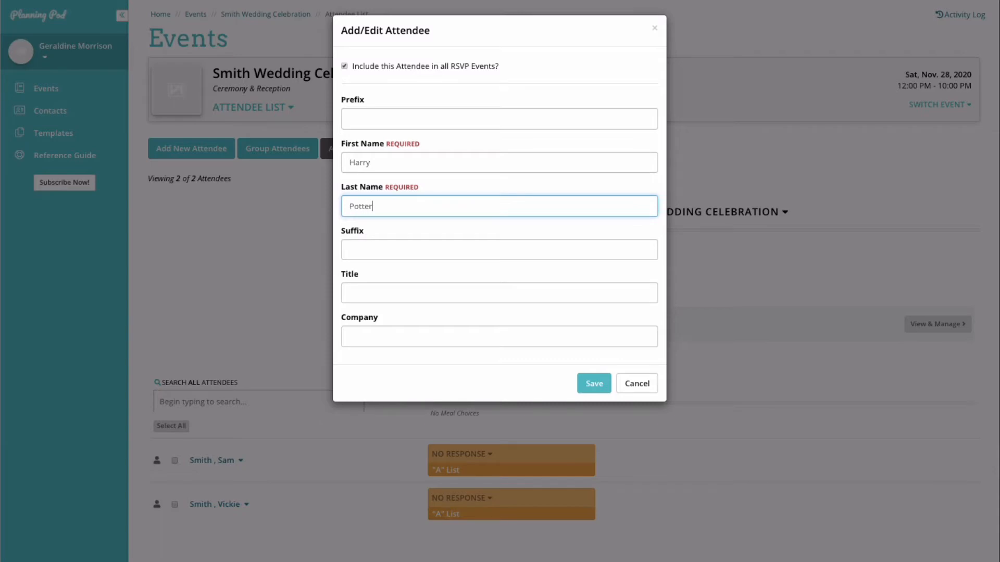
{"action": "left_click", "coordinate": [594, 384]}
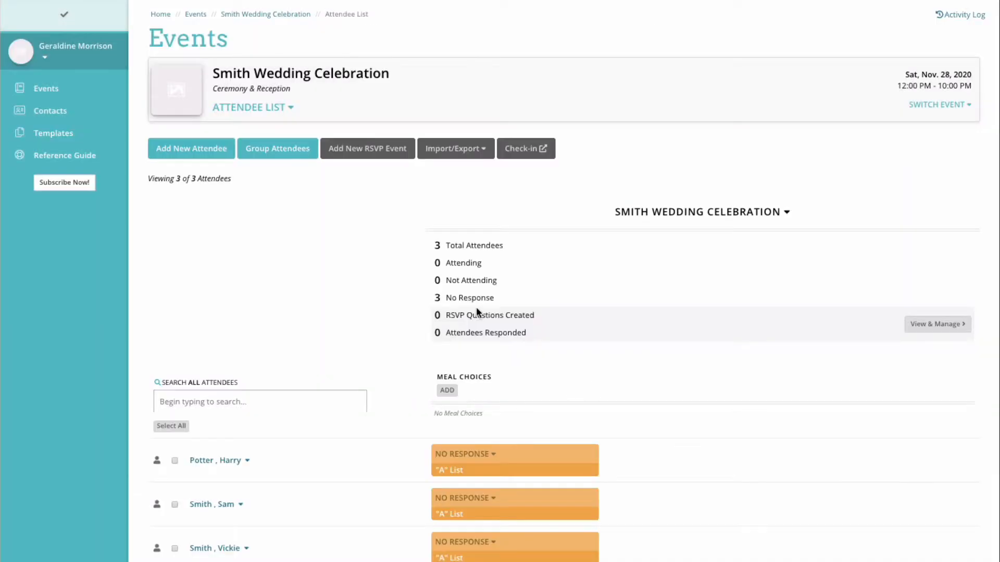
Add another attendee to the list with the person's first and last name.
{"action": "left_click", "coordinate": [179, 150]}
{"action": "left_click", "coordinate": [405, 165]}
{"action": "type", "text": "S"}
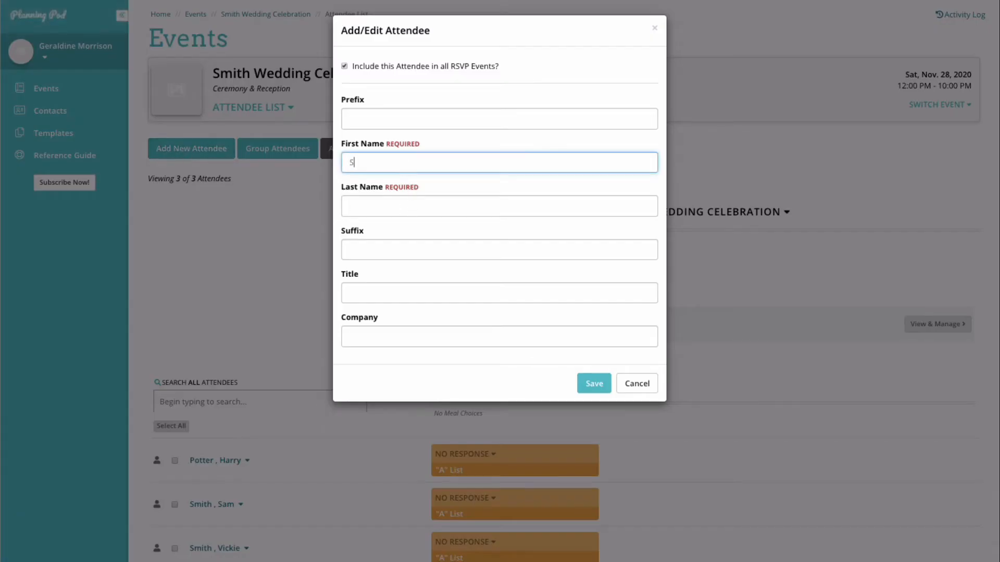
{"action": "type", "text": "amantha"}
{"action": "key", "text": "Tab"}
{"action": "type", "text": "Garaldine"}
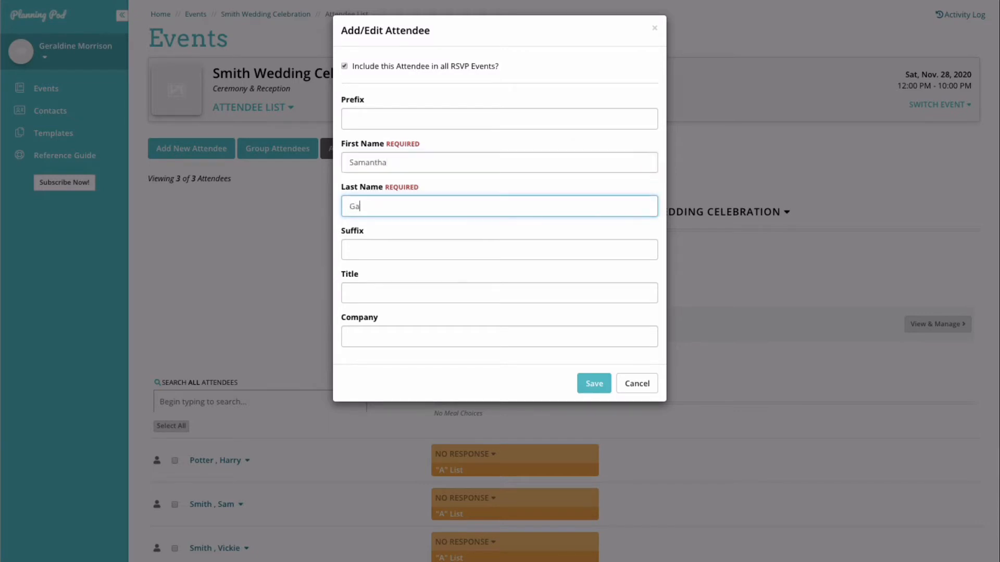
{"action": "left_click", "coordinate": [583, 390]}
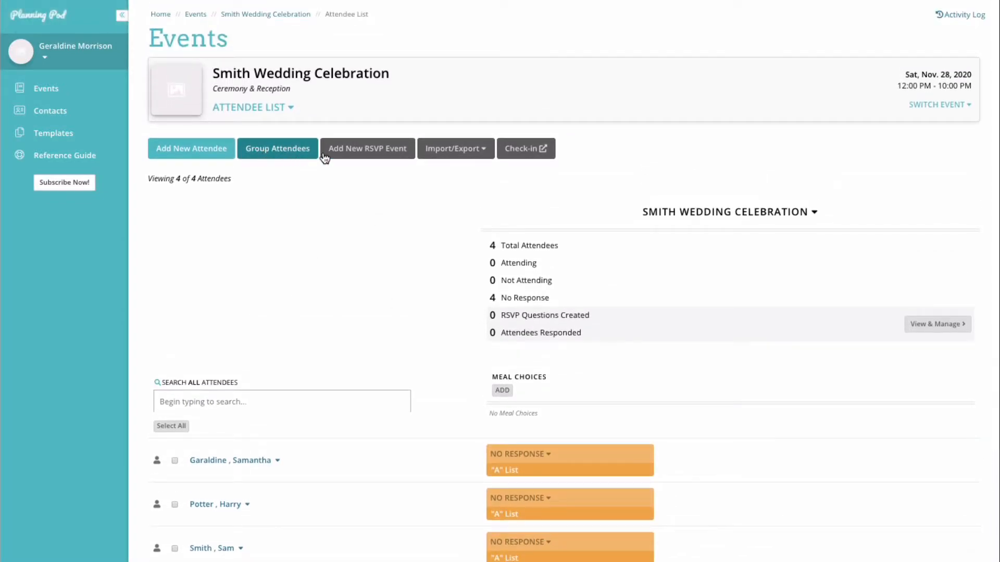
Add a new RSVP event named "Post Wedding Brunch" that includes all attendees.
{"action": "left_click", "coordinate": [379, 152]}
{"action": "left_click", "coordinate": [391, 79]}
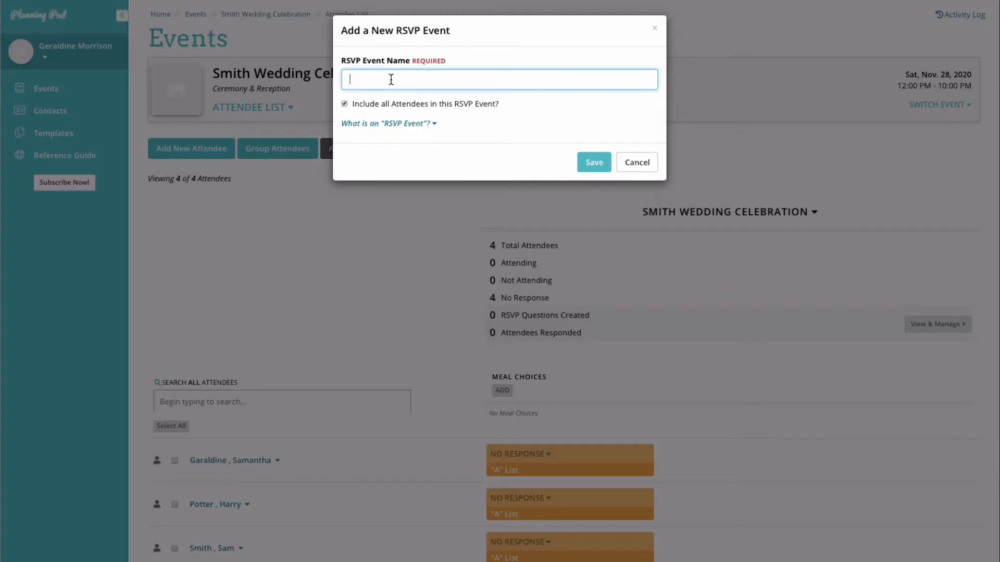
{"action": "type", "text": "Post Wedding Brunch"}
{"action": "left_click", "coordinate": [593, 164]}
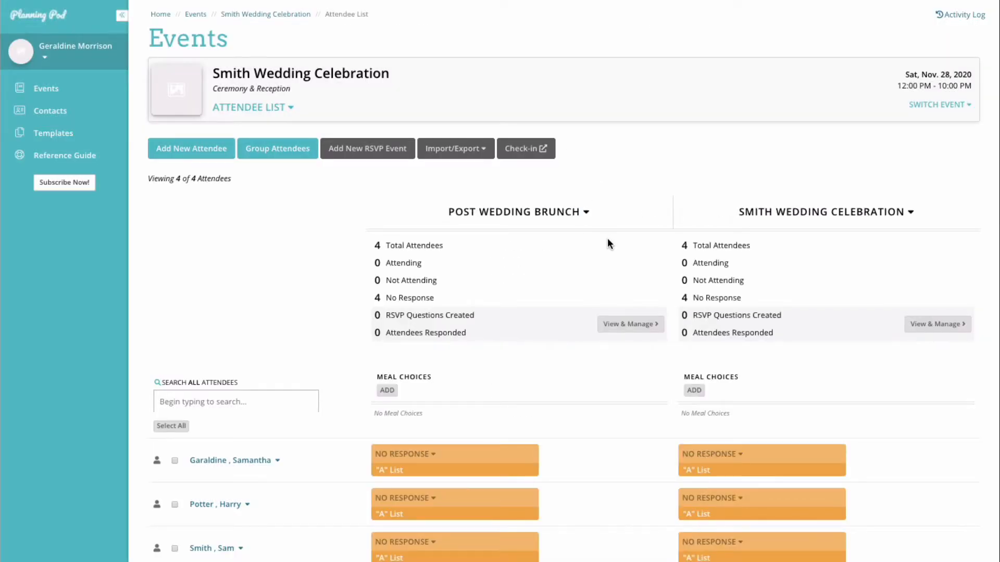
Look over the import and export options available for the attendee list.
{"action": "scroll", "coordinate": [616, 254], "scroll_direction": "down", "scroll_amount": 1}
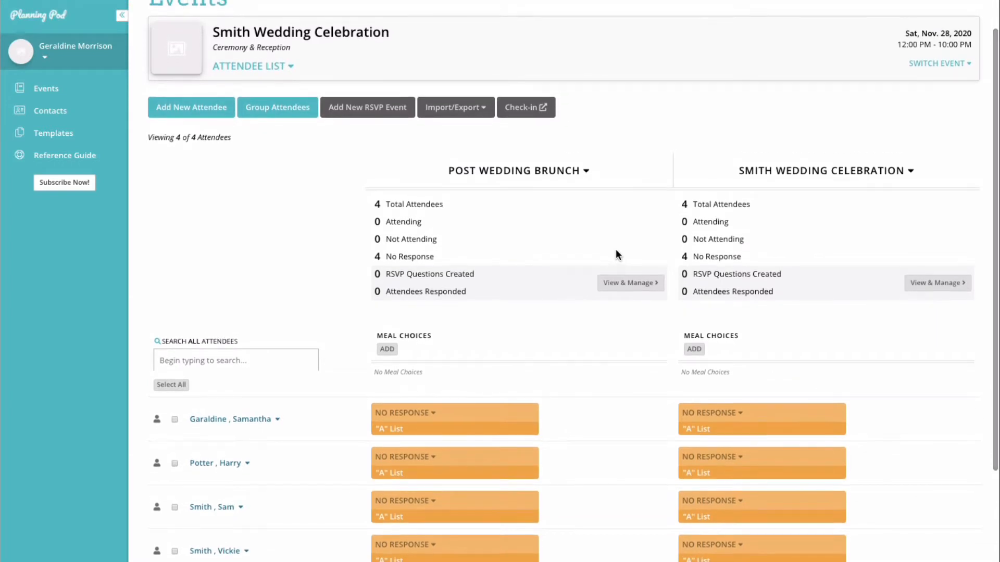
{"action": "left_click", "coordinate": [451, 113]}
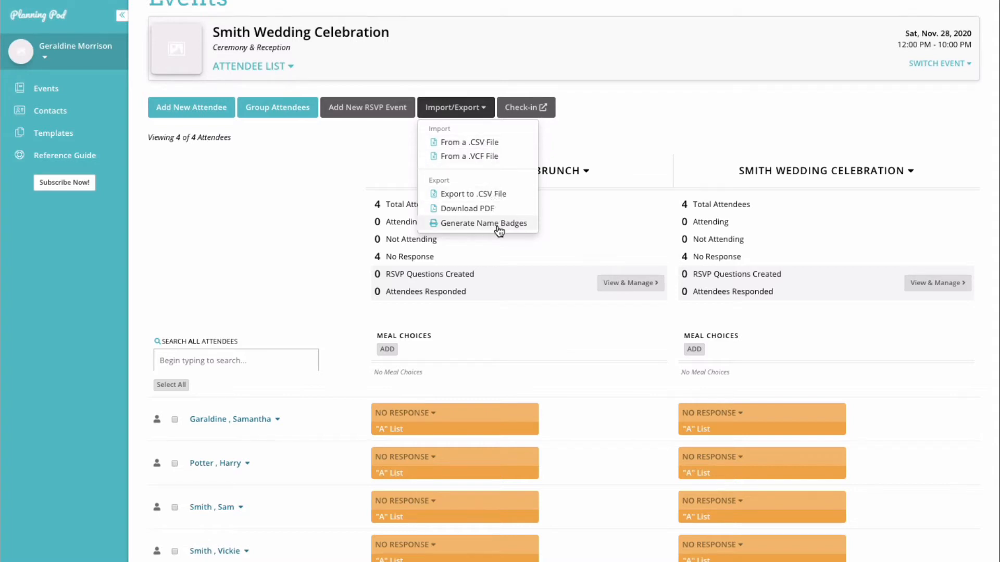
{"action": "left_click", "coordinate": [664, 127]}
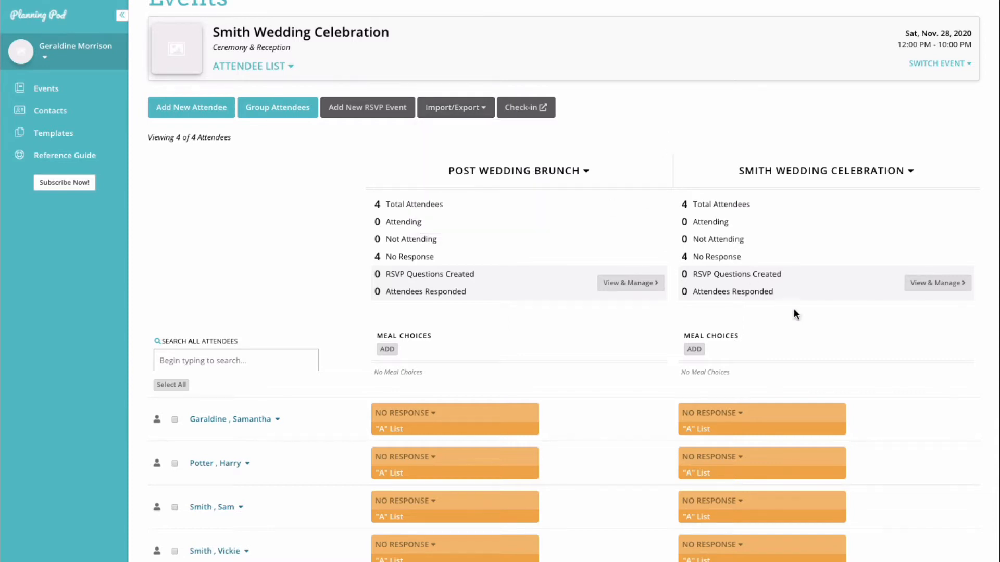
Add "Steak" and "Chicken" as meal choices for the wedding celebration.
{"action": "scroll", "coordinate": [825, 353], "scroll_direction": "down", "scroll_amount": 1}
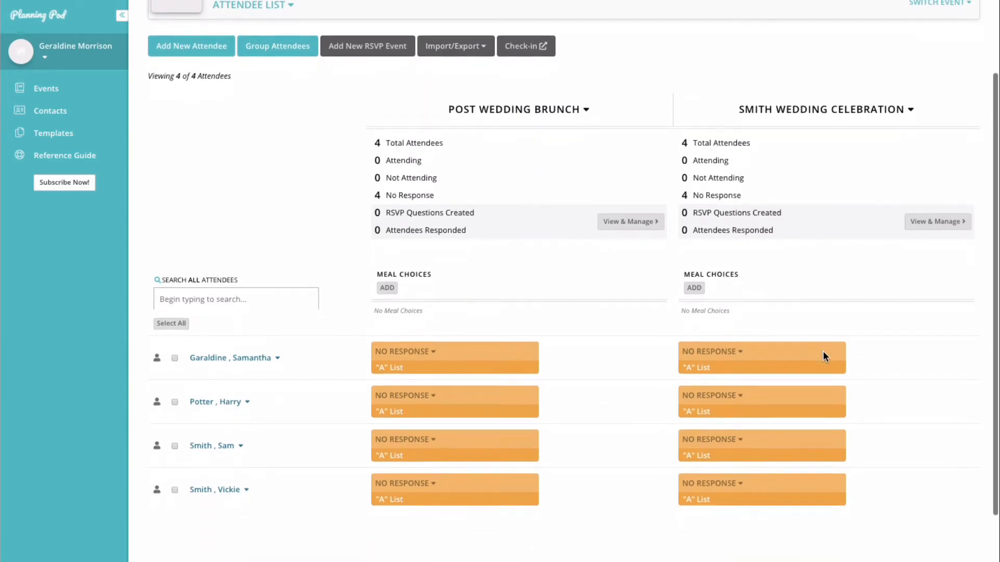
{"action": "left_click", "coordinate": [693, 289]}
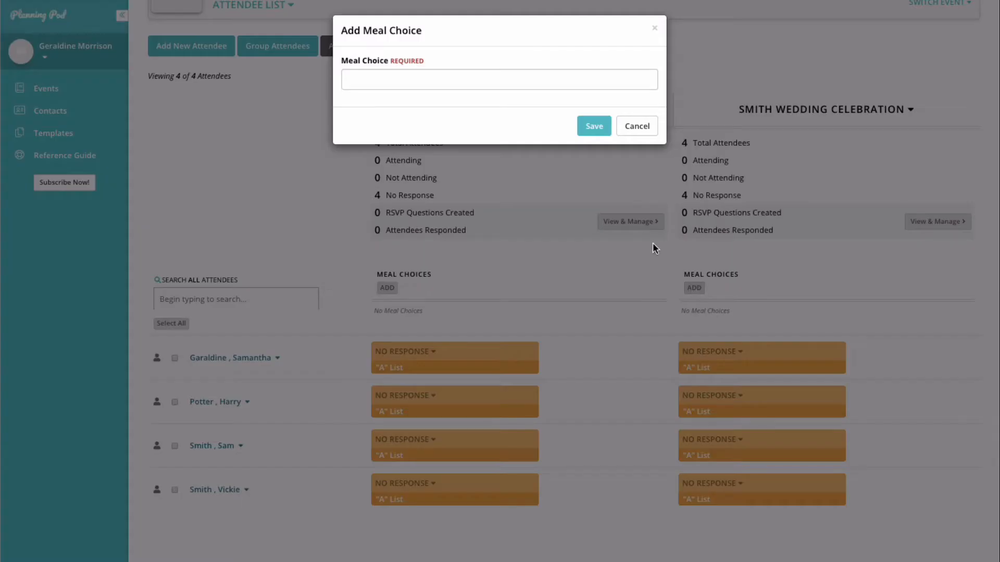
{"action": "left_click", "coordinate": [442, 73]}
{"action": "type", "text": "Steak"}
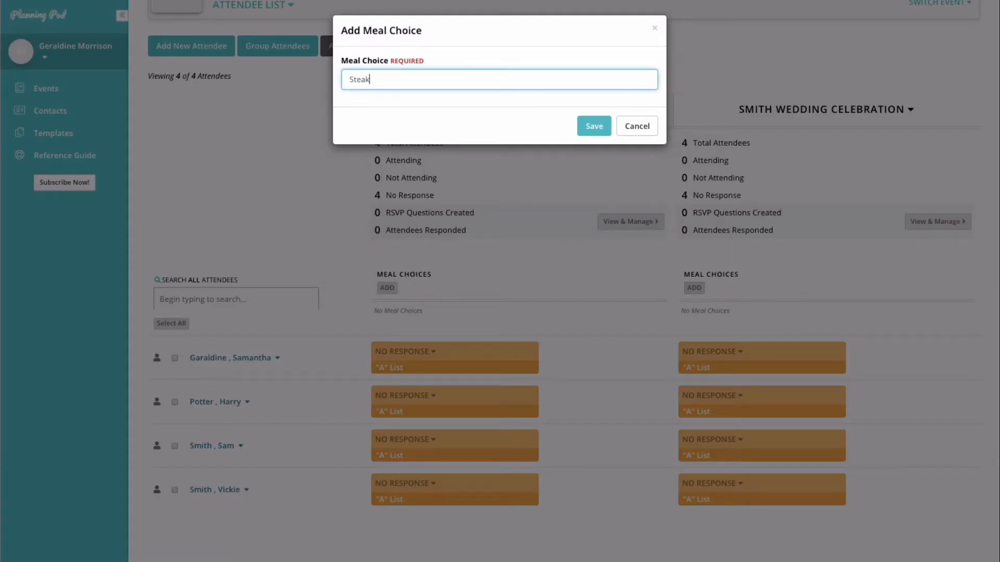
{"action": "left_click", "coordinate": [594, 126]}
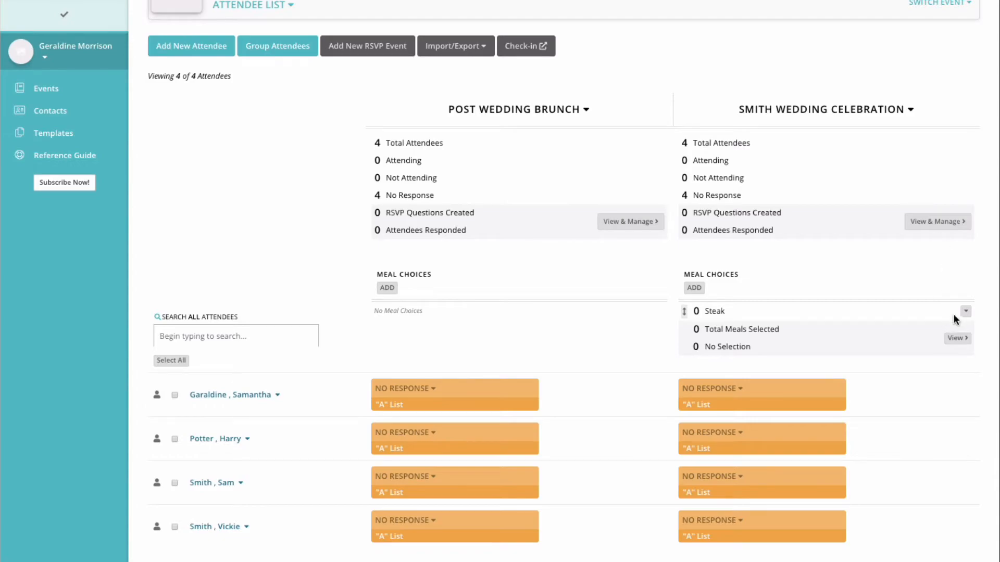
{"action": "left_click", "coordinate": [693, 288]}
{"action": "left_click", "coordinate": [479, 82]}
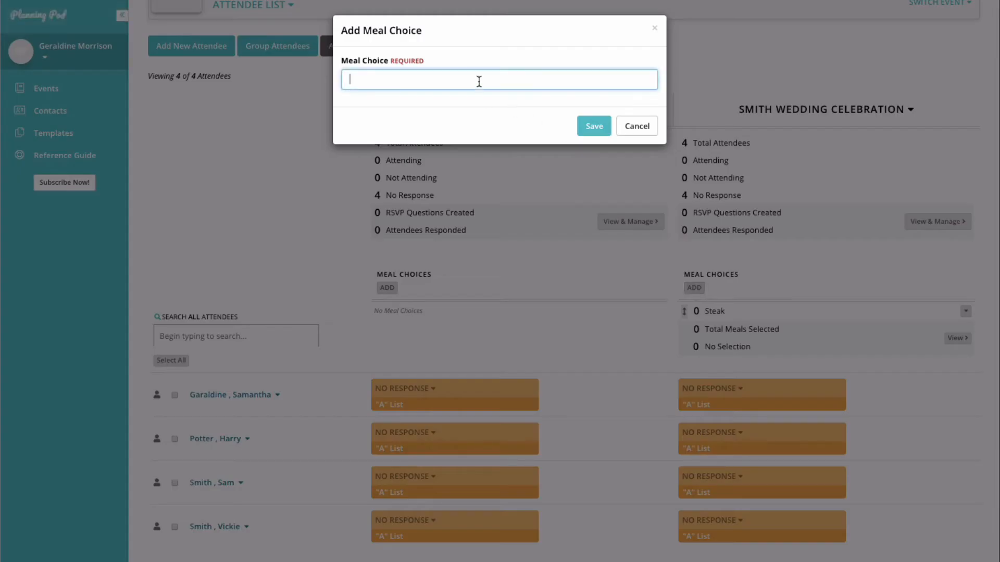
{"action": "type", "text": "Chicken"}
{"action": "left_click", "coordinate": [594, 126]}
Add "Vegetarian" and "Special Diet" as further meal choices for the wedding celebration, correcting the spelling of Vegetarian.
{"action": "left_click", "coordinate": [693, 288]}
{"action": "left_click", "coordinate": [417, 80]}
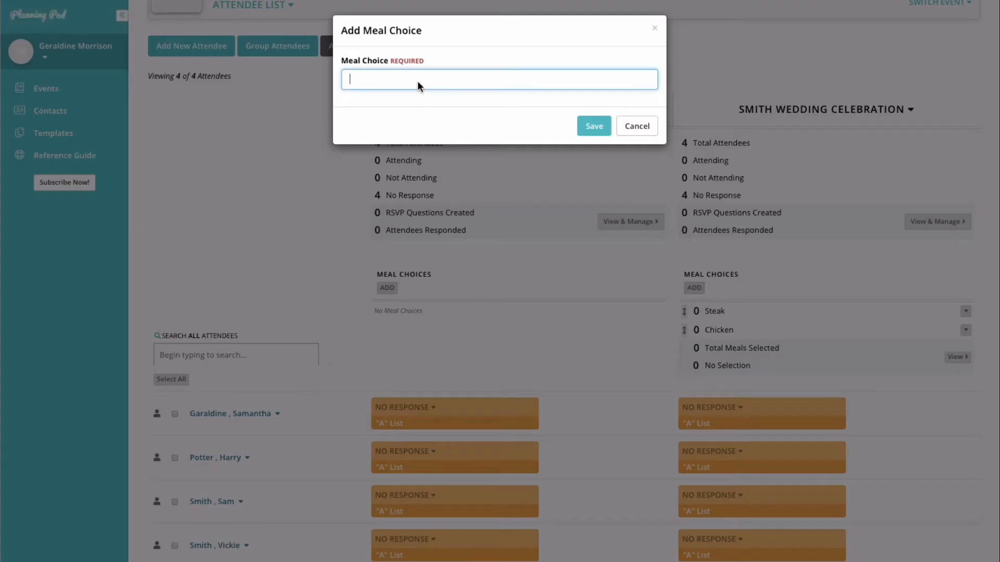
{"action": "type", "text": "Vegitarian"}
{"action": "right_click", "coordinate": [367, 79]}
{"action": "left_click", "coordinate": [396, 87]}
{"action": "left_click", "coordinate": [593, 126]}
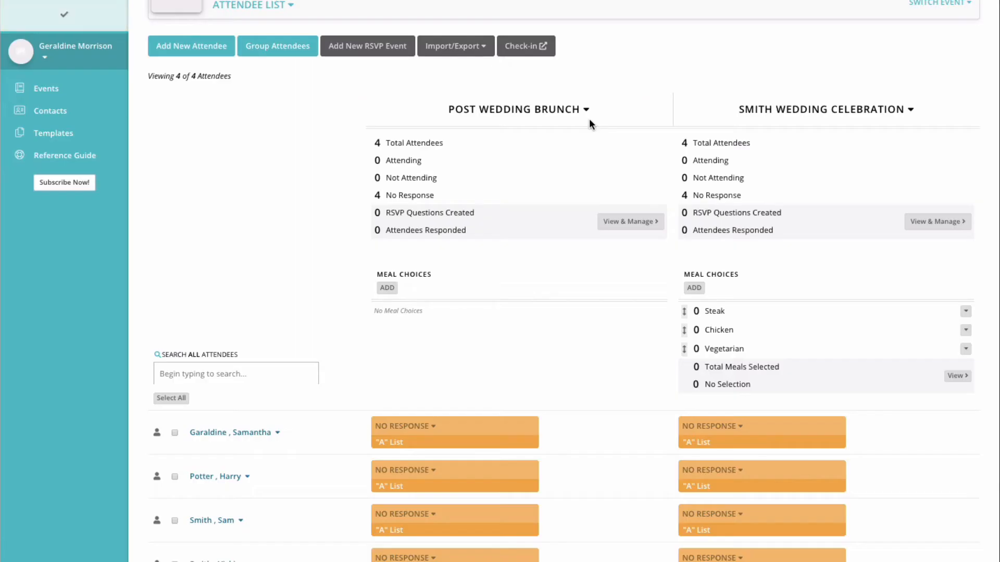
{"action": "left_click", "coordinate": [694, 288]}
{"action": "left_click", "coordinate": [411, 85]}
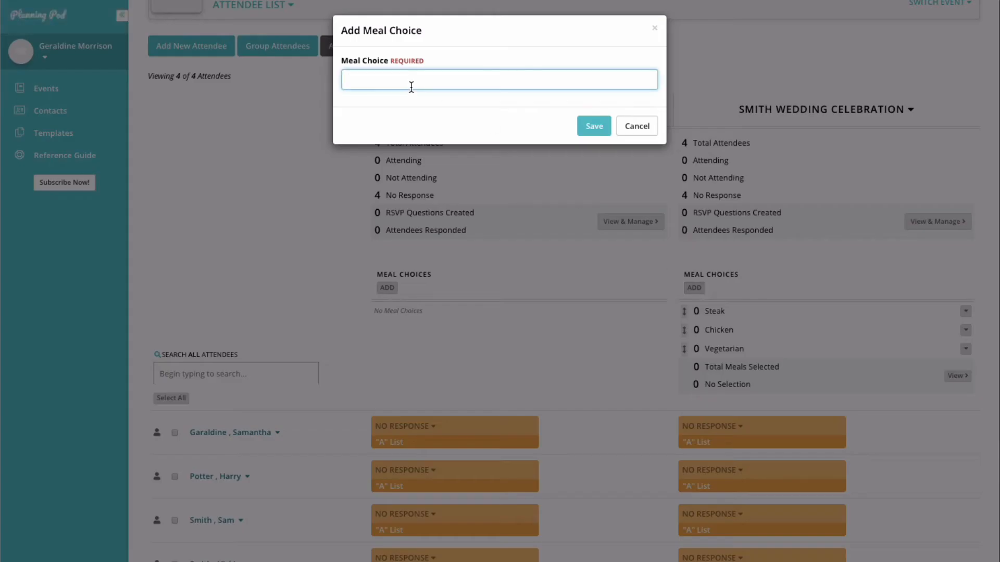
{"action": "type", "text": "Special Diet -"}
{"action": "left_click", "coordinate": [593, 126]}
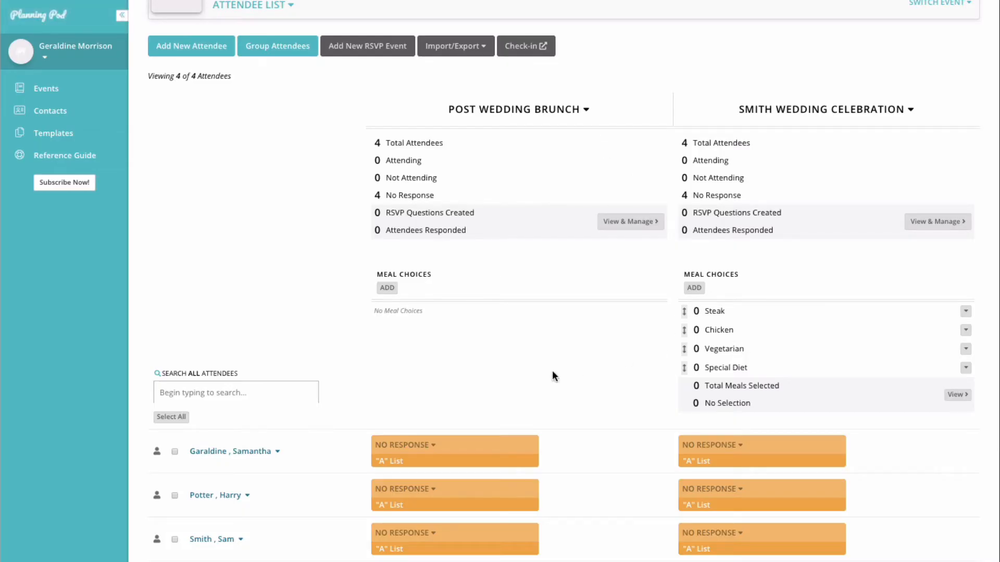
Mark the first listed attendee as Attending the wedding celebration and assign the Special Diet meal.
{"action": "scroll", "coordinate": [613, 352], "scroll_direction": "down", "scroll_amount": 3}
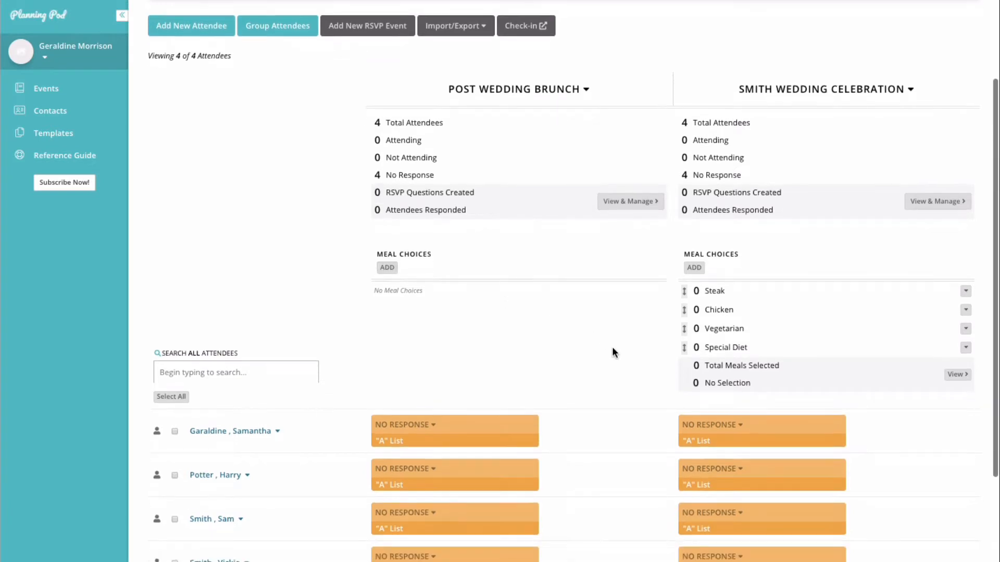
{"action": "scroll", "coordinate": [613, 352], "scroll_direction": "down", "scroll_amount": 2}
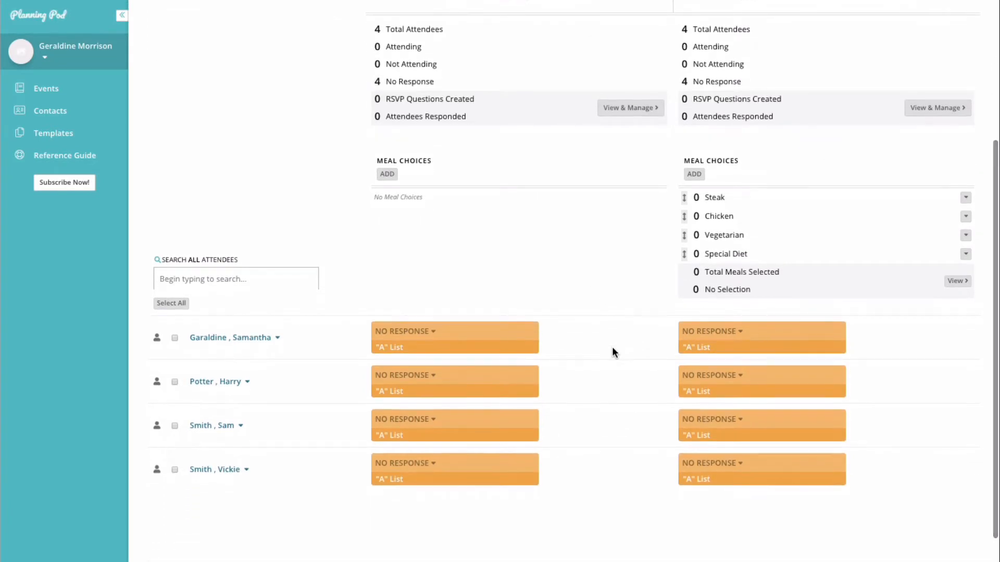
{"action": "left_click", "coordinate": [739, 332]}
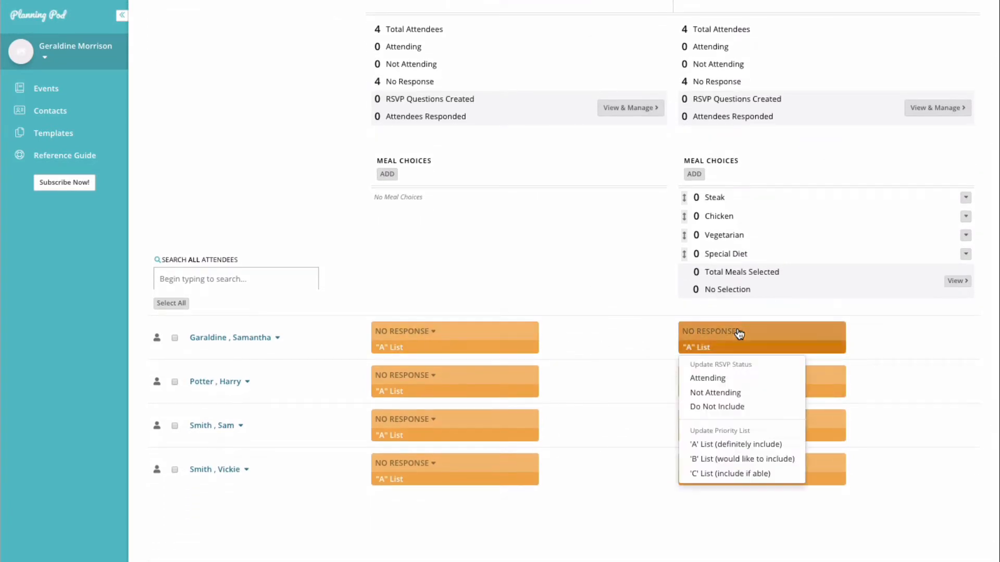
{"action": "left_click", "coordinate": [743, 380]}
{"action": "left_click", "coordinate": [773, 349]}
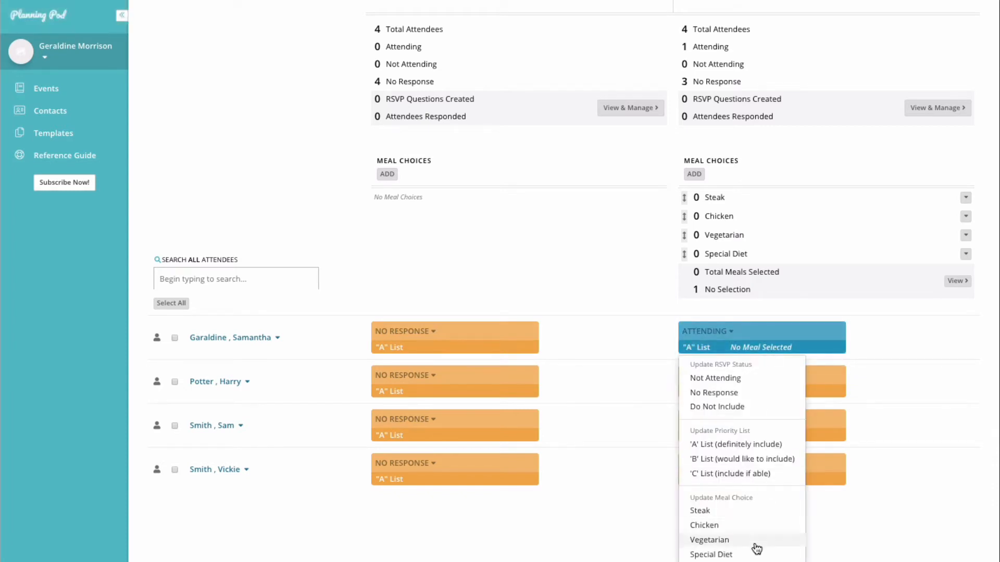
{"action": "left_click", "coordinate": [711, 555]}
Mark the second listed attendee as Attending the wedding celebration with the Chicken meal, and the third as Attending.
{"action": "left_click", "coordinate": [752, 388]}
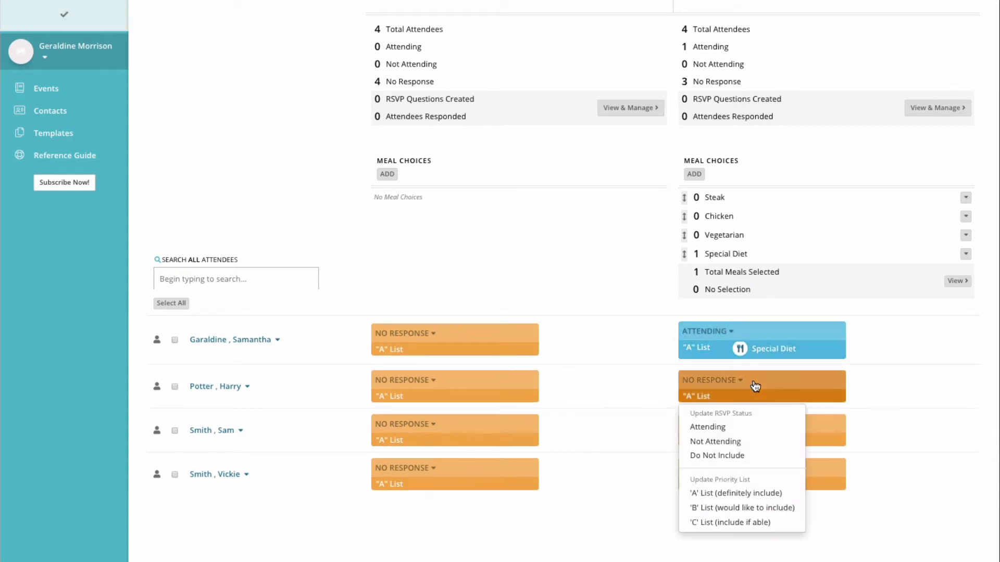
{"action": "left_click", "coordinate": [744, 433]}
{"action": "left_click", "coordinate": [759, 380]}
{"action": "left_click", "coordinate": [719, 558]}
{"action": "left_click", "coordinate": [758, 440]}
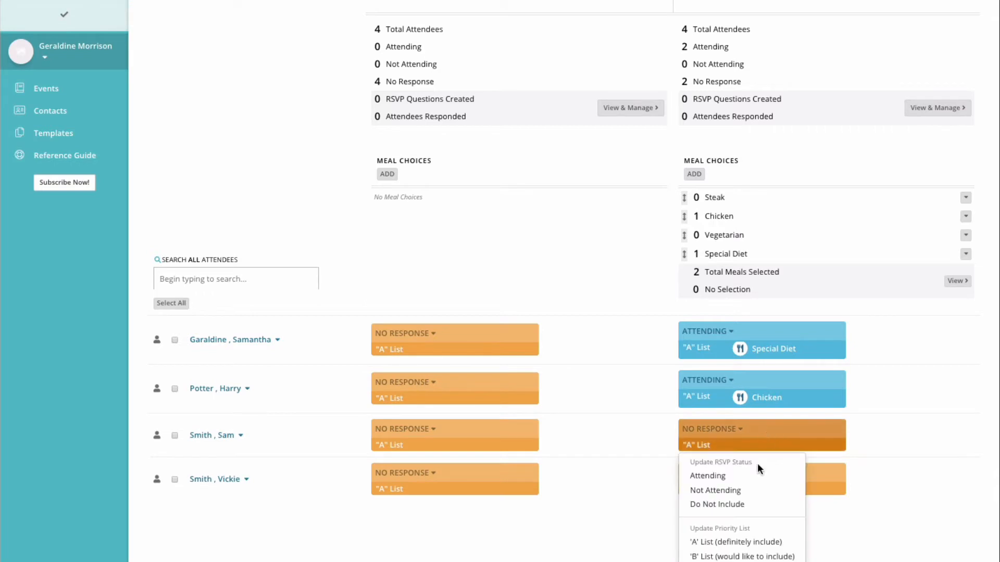
{"action": "left_click", "coordinate": [739, 476]}
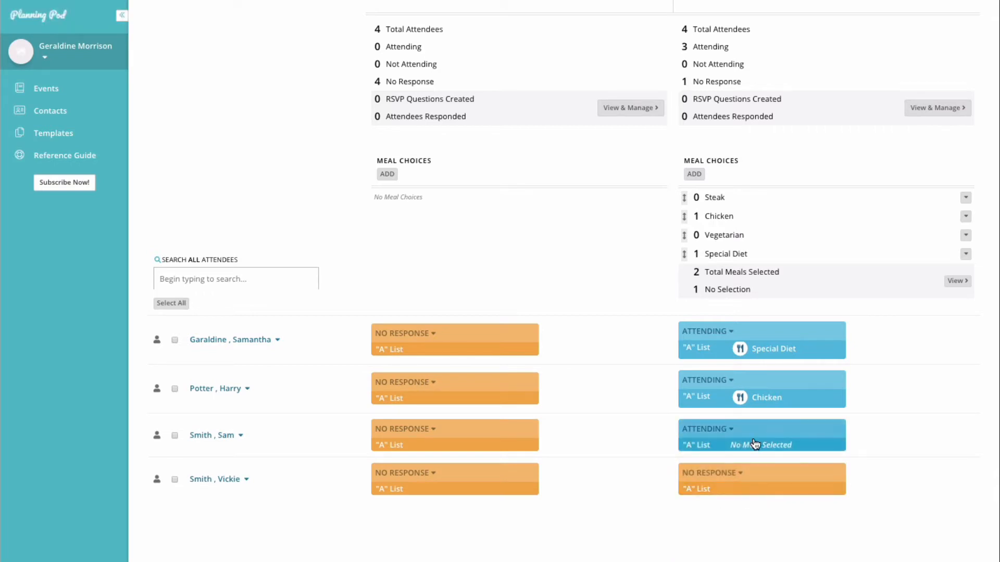
Set the RSVP status of the third and fourth listed attendees to Attending for both the Post Wedding Brunch and the wedding celebration.
{"action": "left_click", "coordinate": [174, 436]}
{"action": "left_click", "coordinate": [175, 479]}
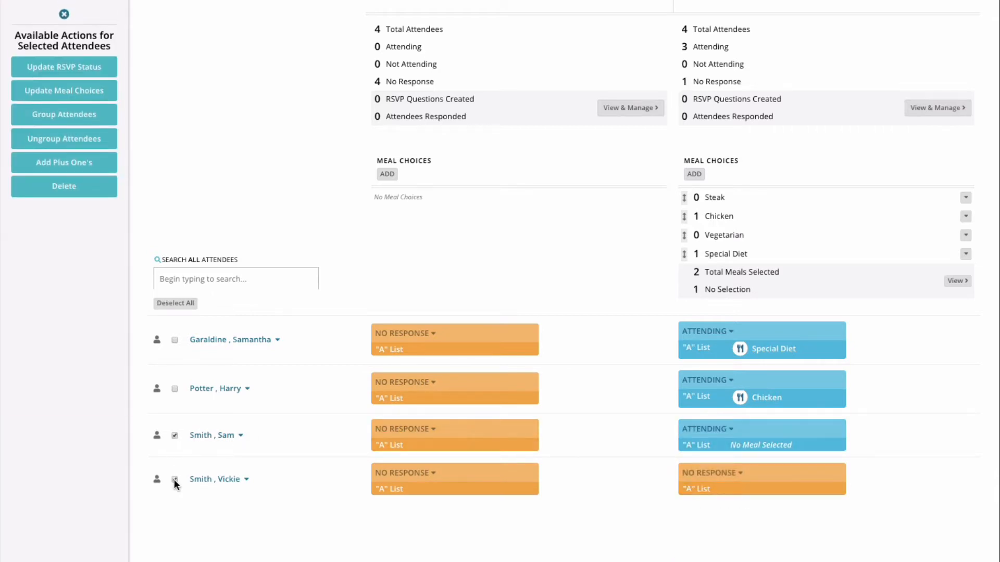
{"action": "left_click", "coordinate": [64, 67]}
{"action": "left_click", "coordinate": [411, 142]}
{"action": "left_click", "coordinate": [407, 184]}
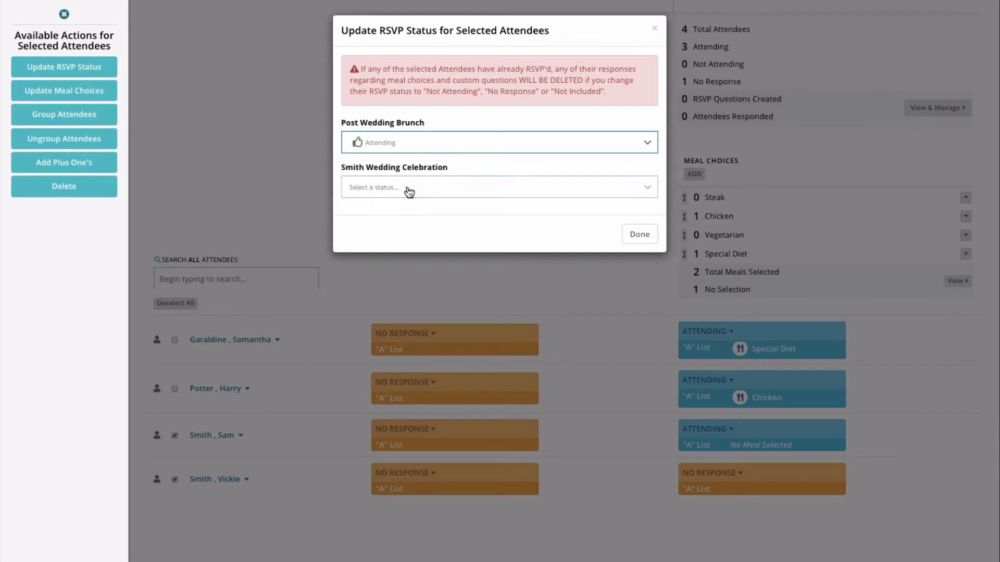
{"action": "left_click", "coordinate": [432, 193]}
{"action": "left_click", "coordinate": [420, 225]}
{"action": "left_click", "coordinate": [640, 234]}
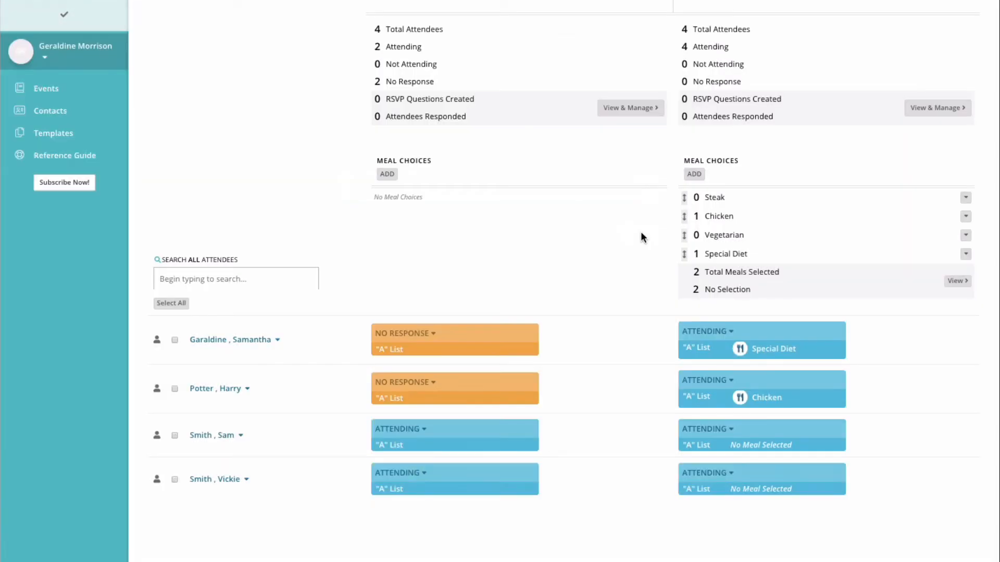
Assign the Vegetarian meal for the wedding celebration to the third and fourth listed attendees together.
{"action": "left_click", "coordinate": [778, 447]}
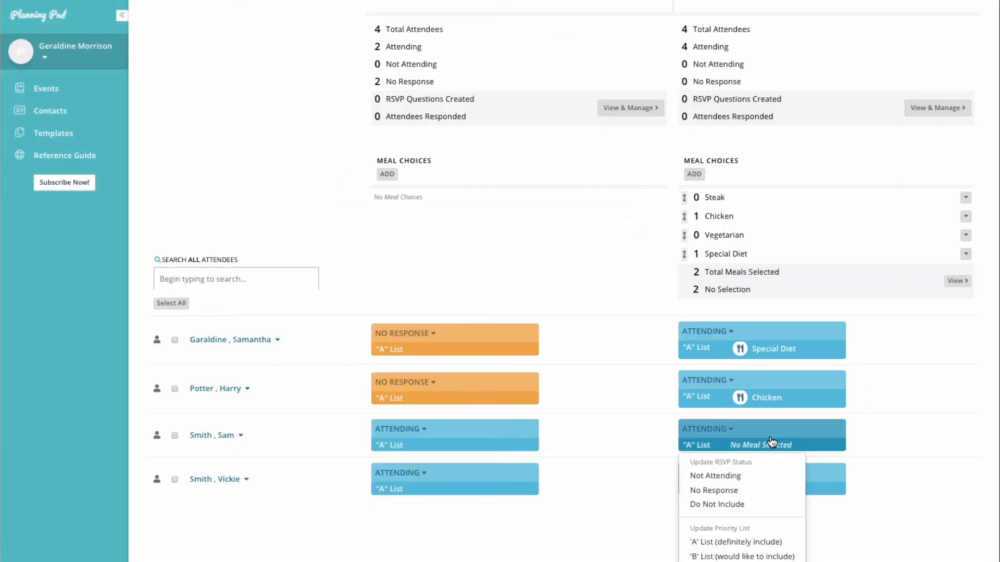
{"action": "left_click", "coordinate": [175, 436]}
{"action": "left_click", "coordinate": [174, 480]}
{"action": "left_click", "coordinate": [76, 90]}
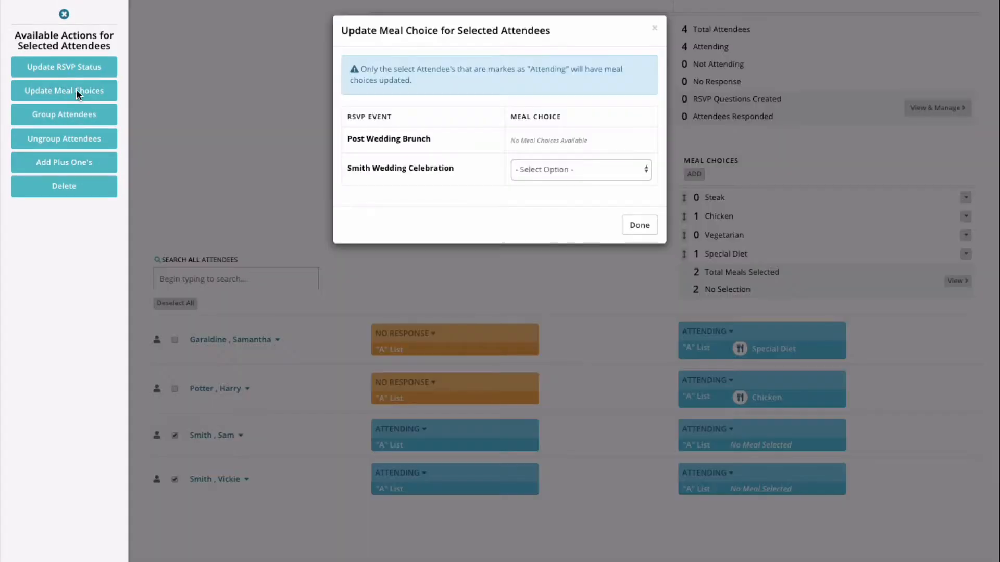
{"action": "left_click", "coordinate": [582, 168]}
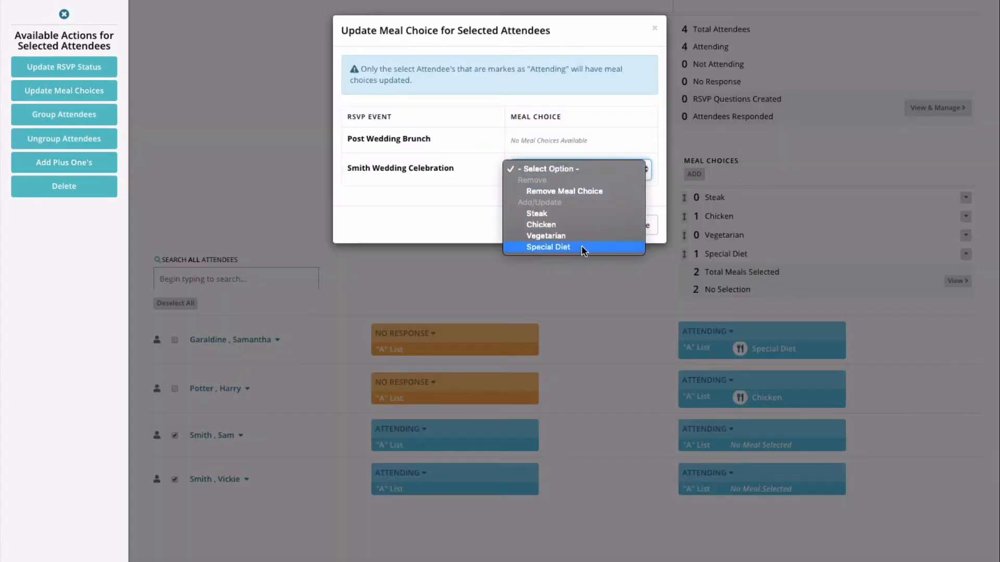
{"action": "left_click", "coordinate": [560, 237]}
{"action": "left_click", "coordinate": [640, 223]}
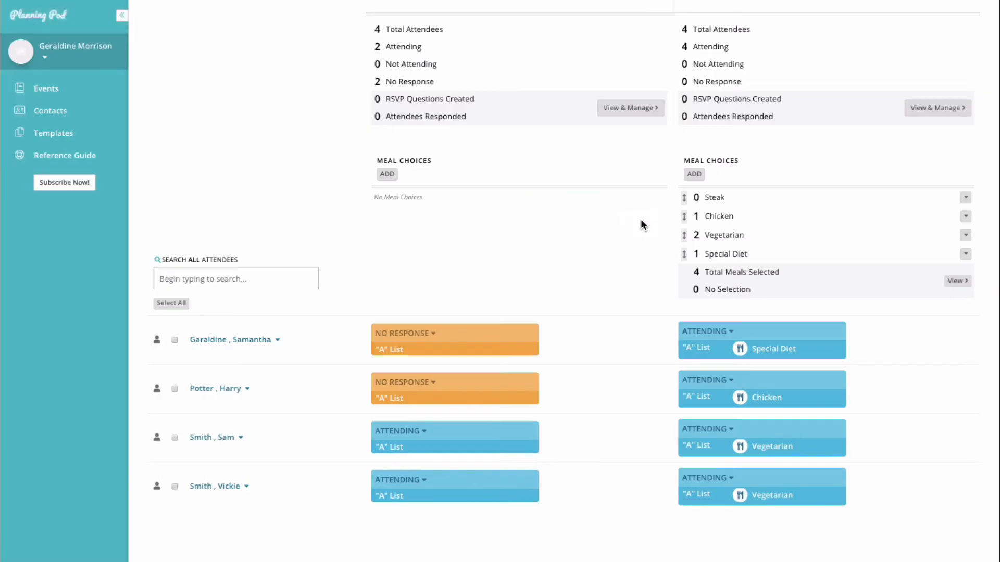
Return to the wedding event's dashboard and open its floorplans.
{"action": "scroll", "coordinate": [402, 215], "scroll_direction": "up", "scroll_amount": 5}
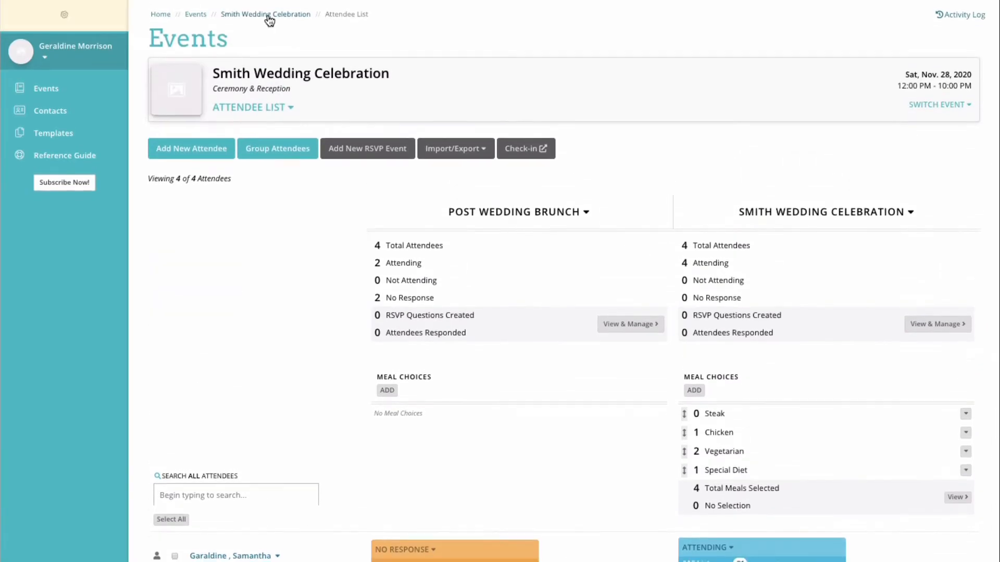
{"action": "left_click", "coordinate": [269, 15]}
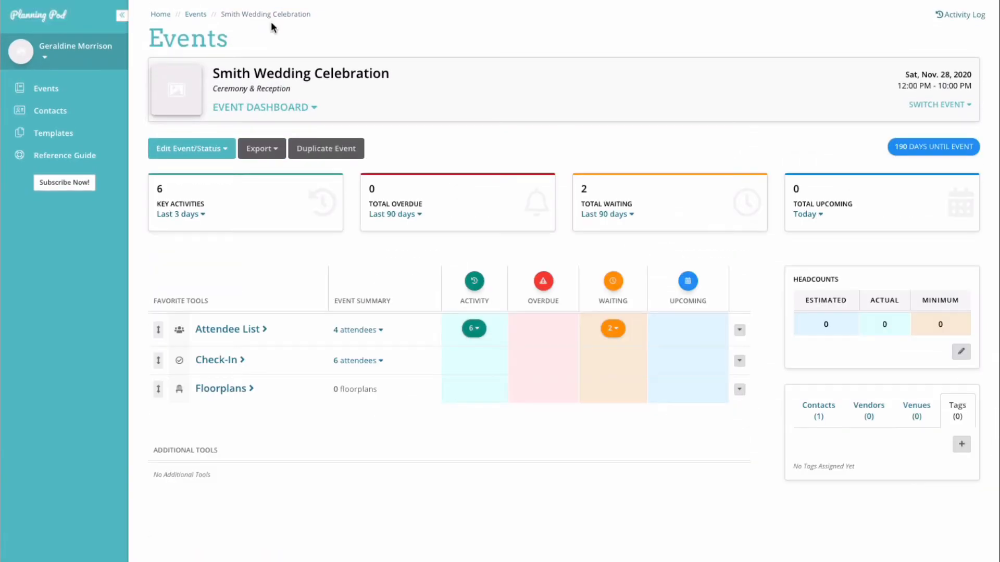
{"action": "left_click", "coordinate": [224, 390]}
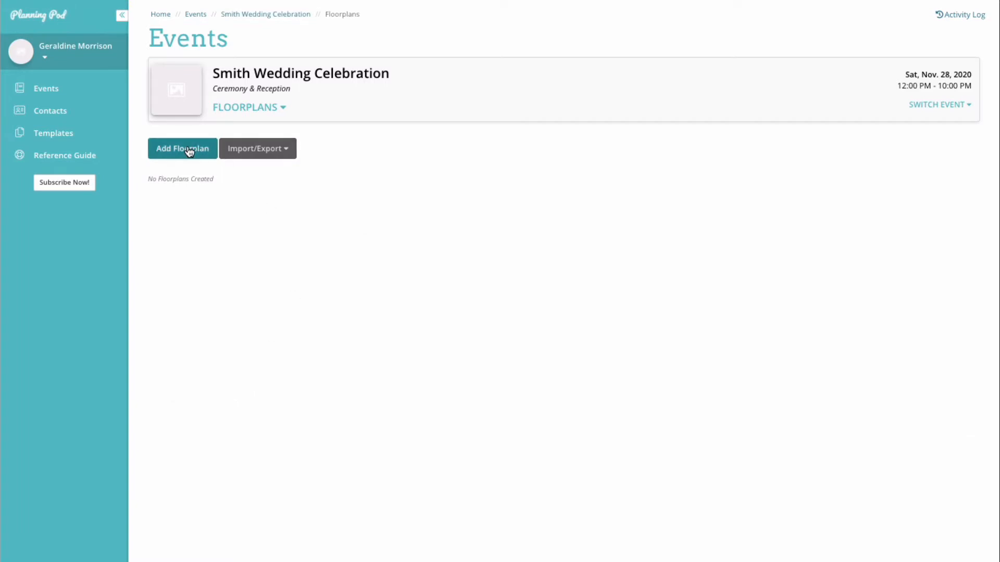
Add a floorplan named "Reception in Banquet Hall" with a canvas 80 ft wide and 57 ft long.
{"action": "left_click", "coordinate": [189, 151]}
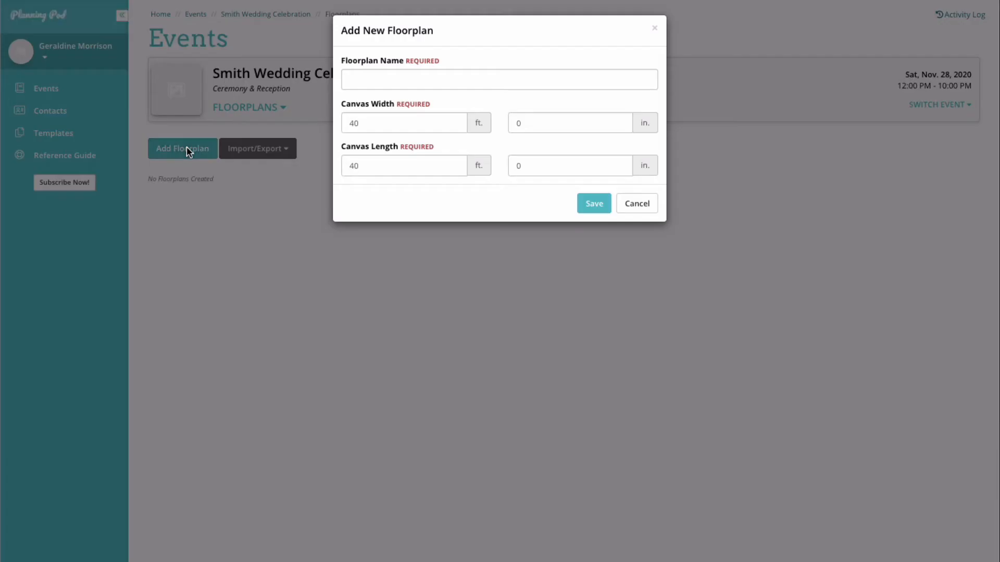
{"action": "left_click", "coordinate": [385, 83]}
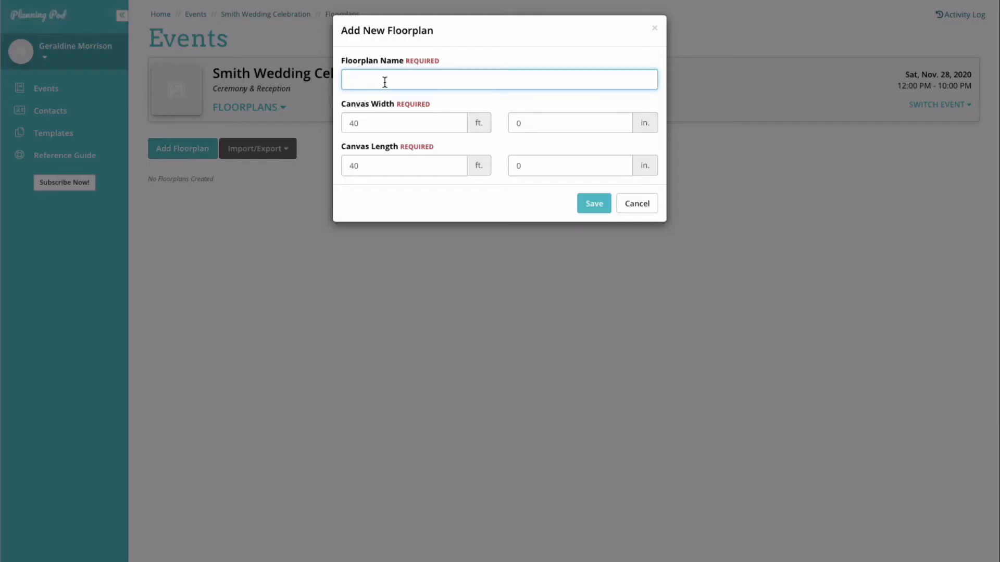
{"action": "type", "text": "Reception in Banquet Hall"}
{"action": "left_click", "coordinate": [429, 122]}
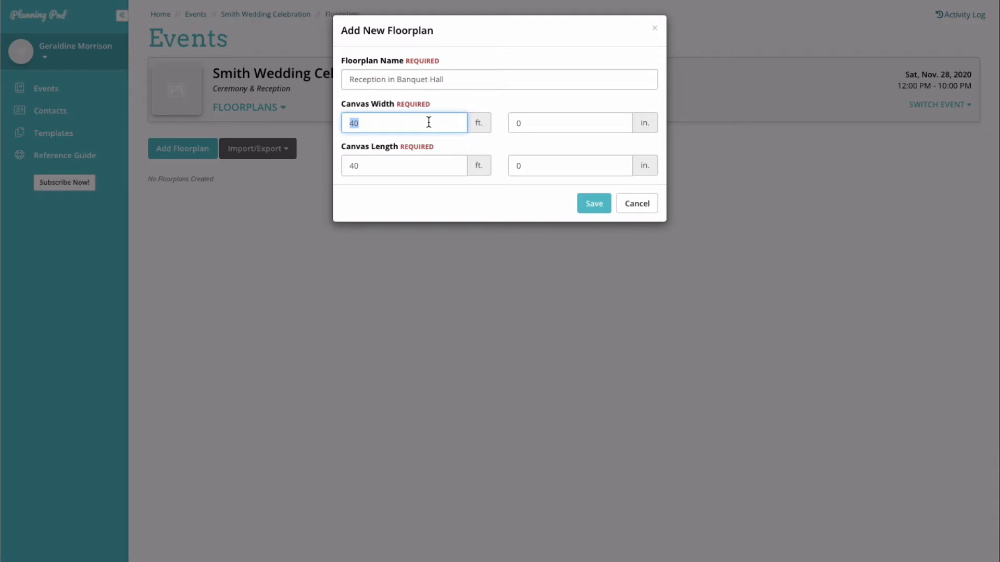
{"action": "type", "text": "80"}
{"action": "left_click", "coordinate": [411, 165]}
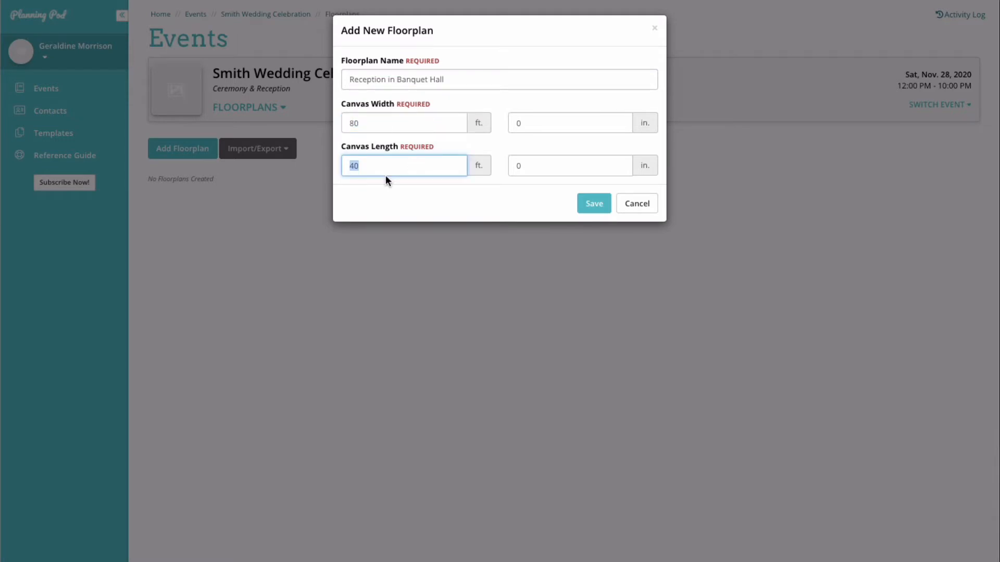
{"action": "type", "text": "60"}
{"action": "left_click", "coordinate": [604, 204]}
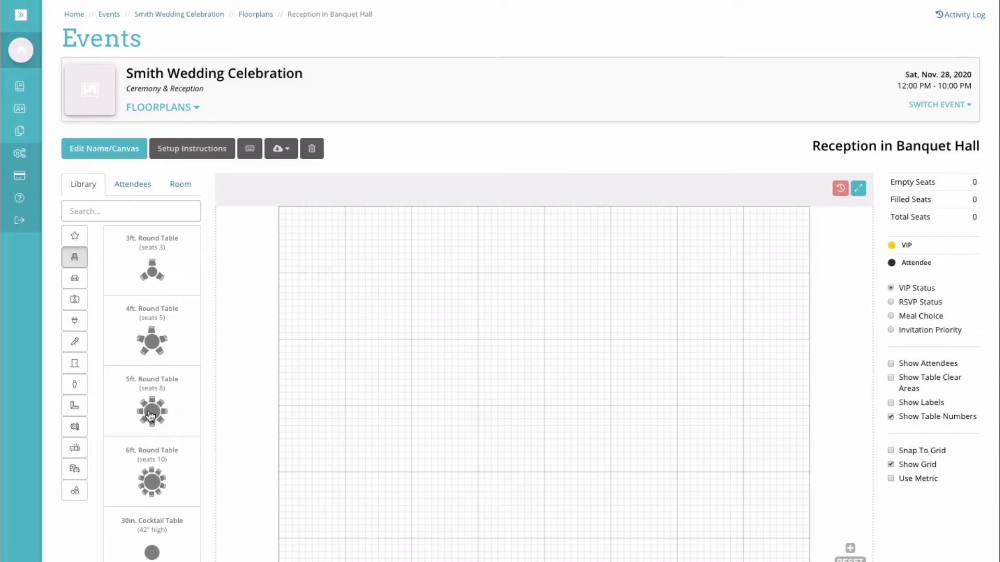
Place unlabeled 5ft. Round Tables on the canvas as multiple tables, with 4 rows, 5 tables per row and a Staggered layout.
{"action": "left_click_drag", "start_coordinate": [152, 414], "coordinate": [361, 280]}
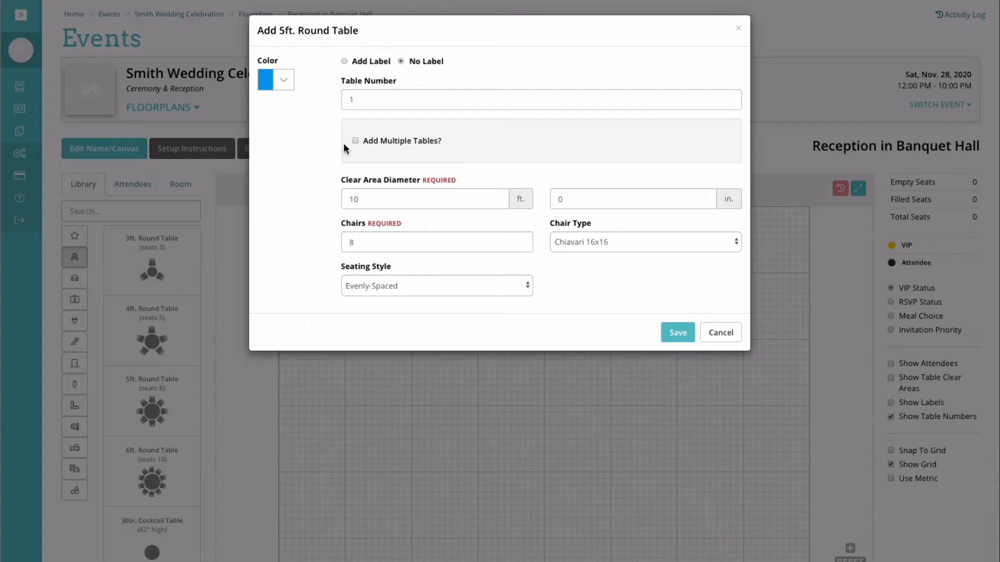
{"action": "left_click", "coordinate": [344, 61]}
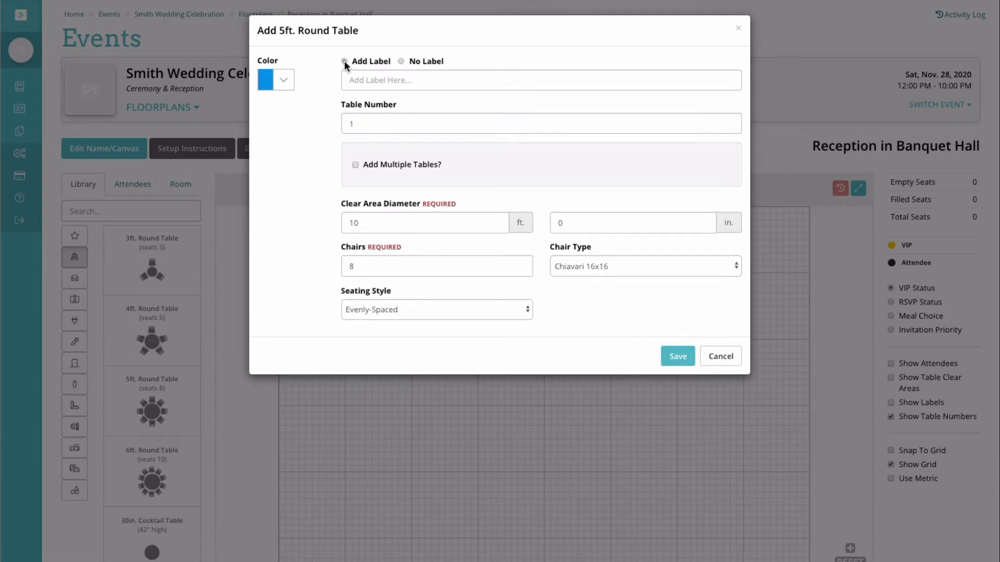
{"action": "left_click", "coordinate": [401, 61]}
{"action": "left_click", "coordinate": [356, 140]}
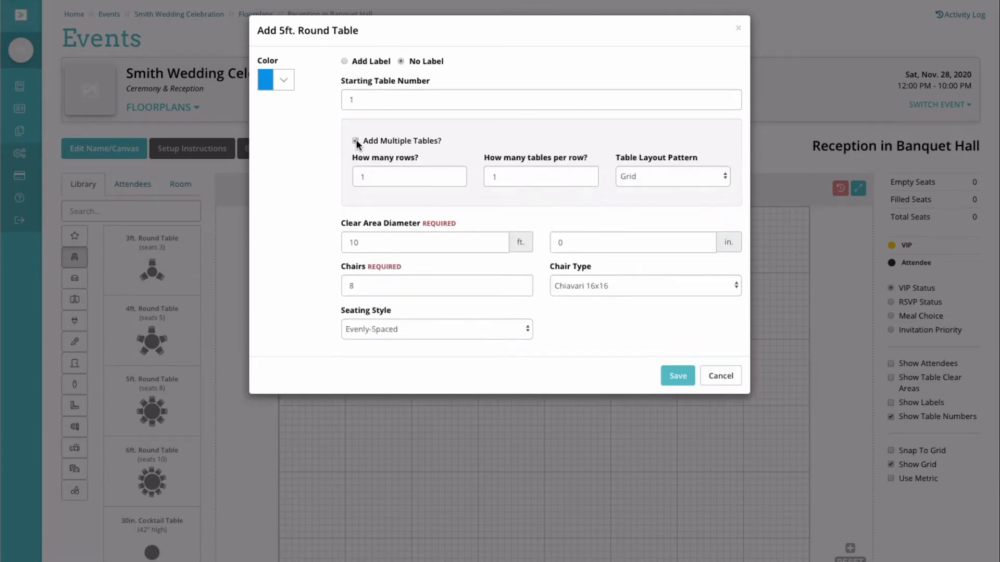
{"action": "left_click", "coordinate": [413, 178]}
{"action": "type", "text": "4"}
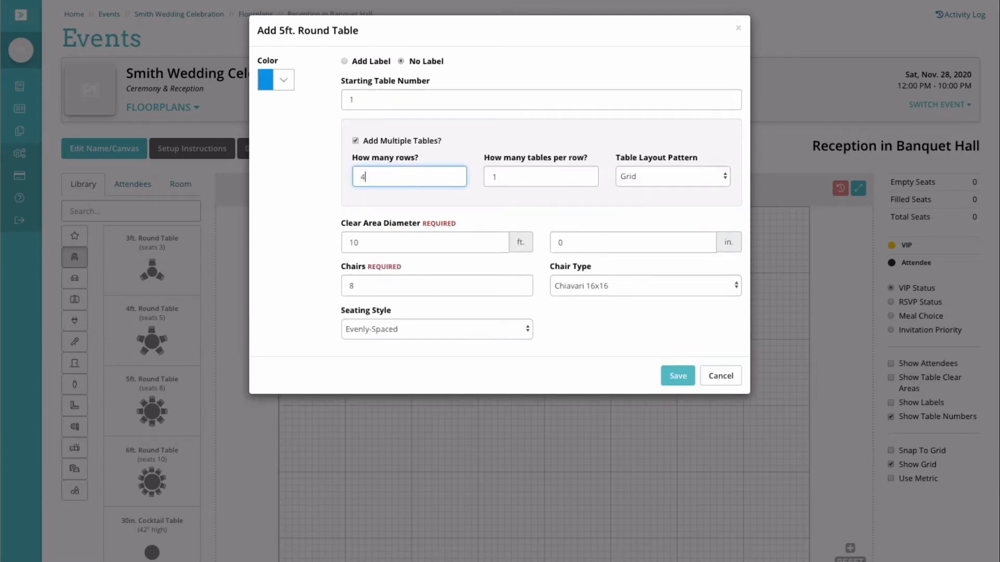
{"action": "left_click", "coordinate": [498, 179]}
{"action": "type", "text": "5"}
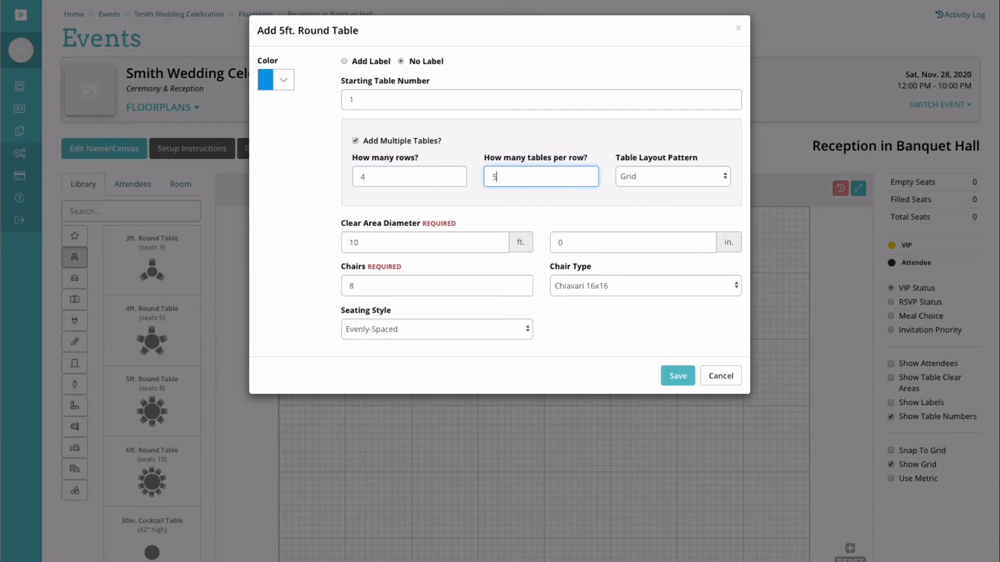
{"action": "left_click", "coordinate": [700, 177]}
{"action": "left_click", "coordinate": [698, 189]}
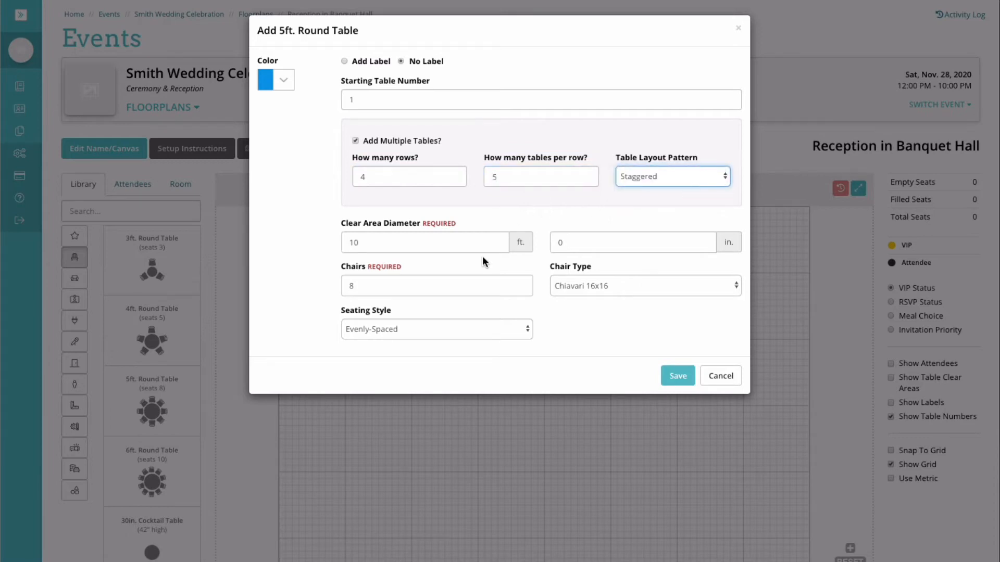
Set the chair type of the round tables to Folding 18x18 and save them to the floorplan.
{"action": "left_click", "coordinate": [483, 329]}
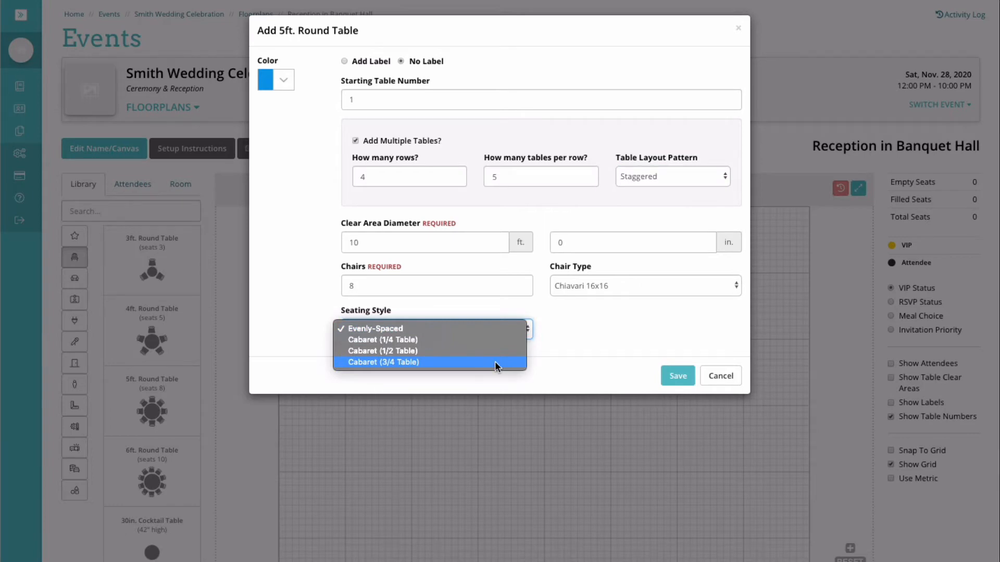
{"action": "left_click", "coordinate": [627, 328]}
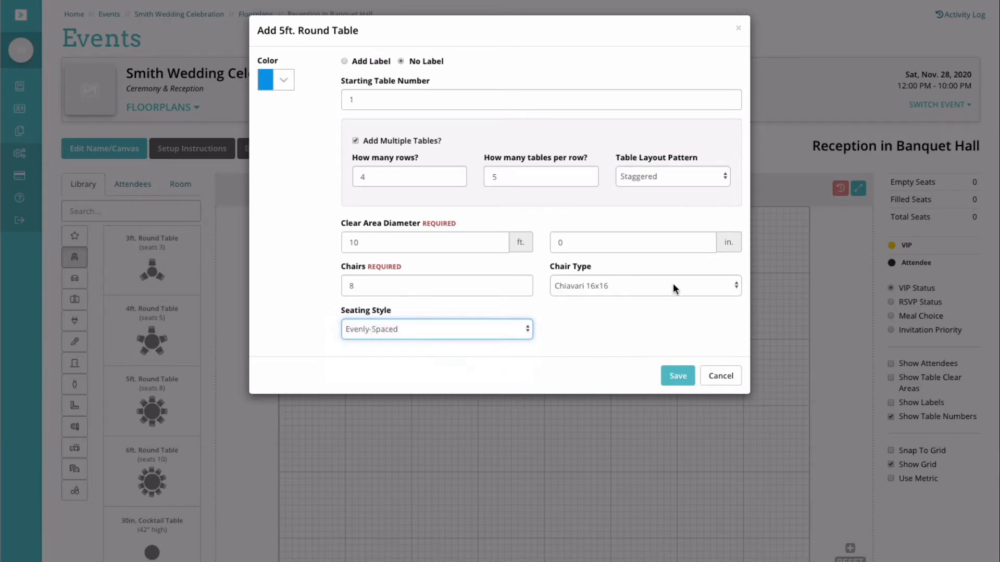
{"action": "left_click", "coordinate": [673, 283]}
{"action": "left_click", "coordinate": [681, 364]}
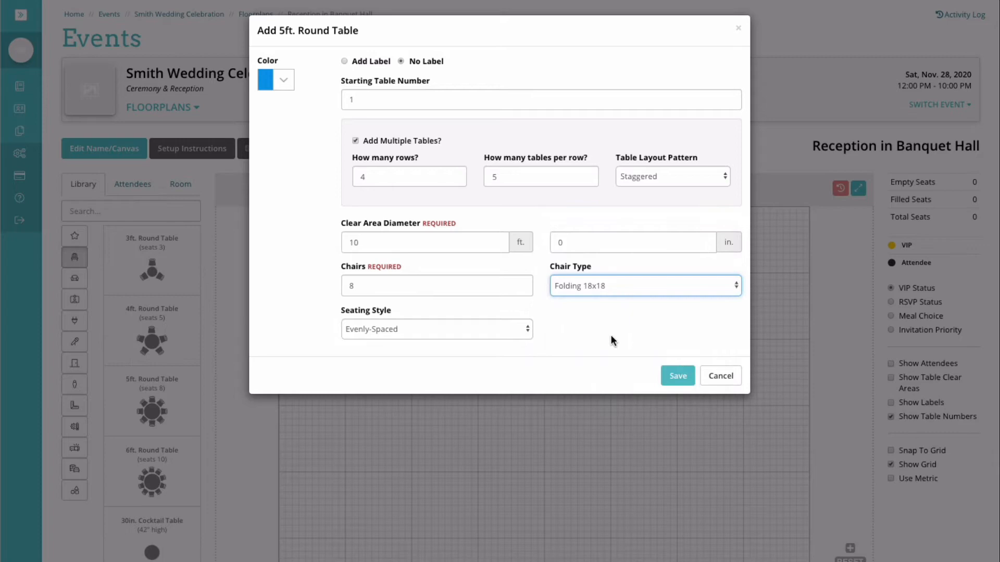
{"action": "left_click", "coordinate": [687, 384]}
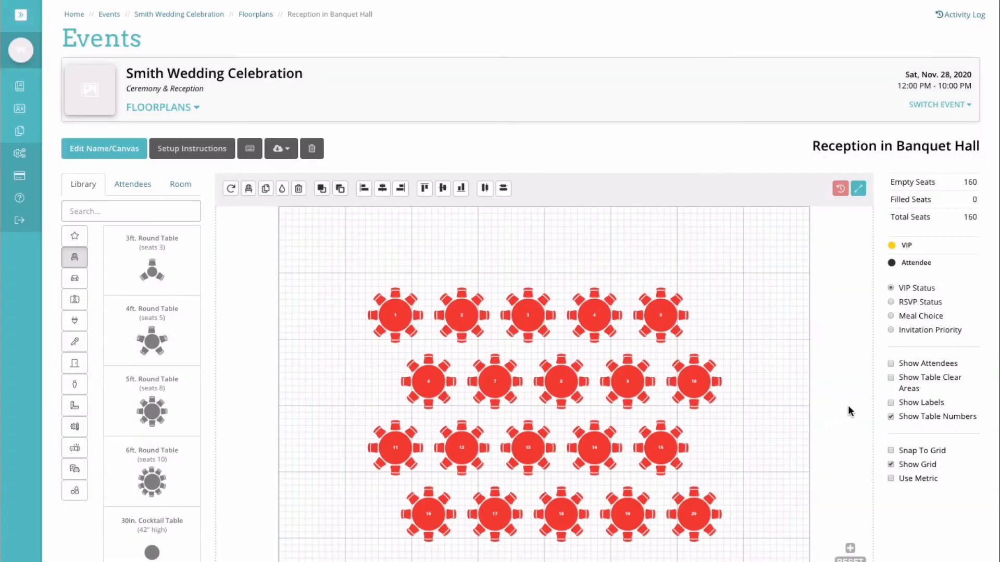
{"action": "left_click", "coordinate": [751, 396]}
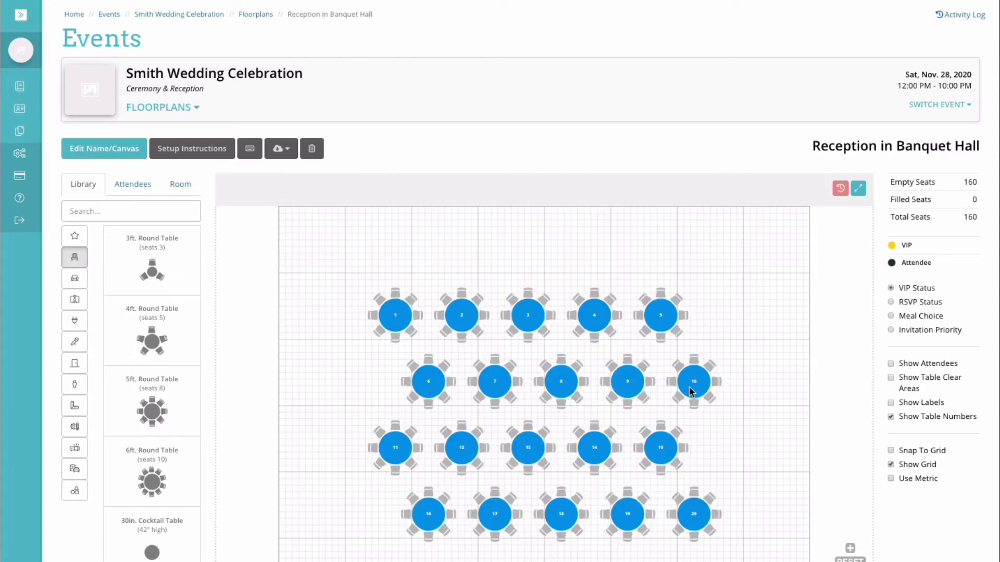
Try moving table 10 away from its row, up toward the canvas's right edge, and undo the move.
{"action": "left_click_drag", "start_coordinate": [689, 386], "coordinate": [742, 360]}
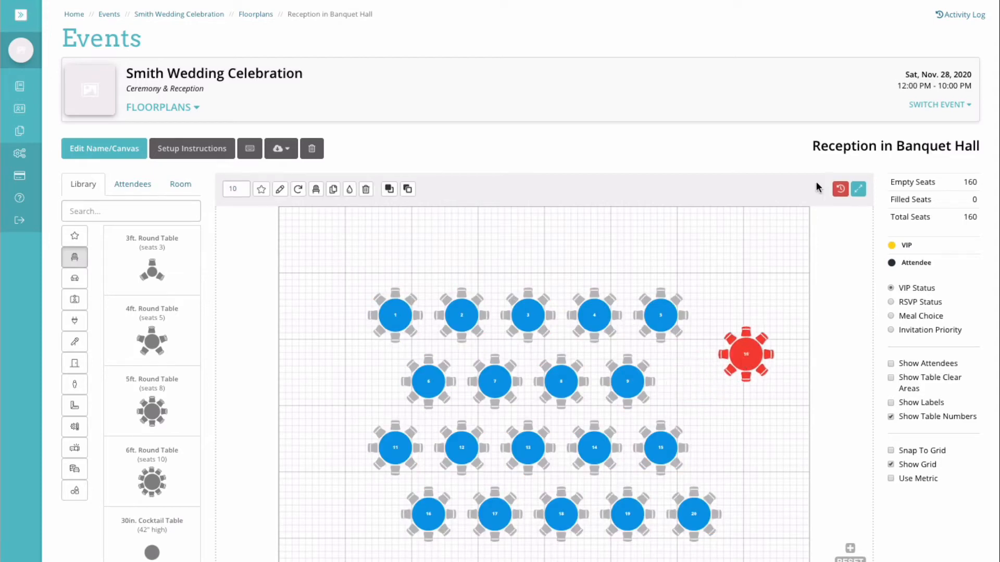
{"action": "left_click", "coordinate": [840, 189]}
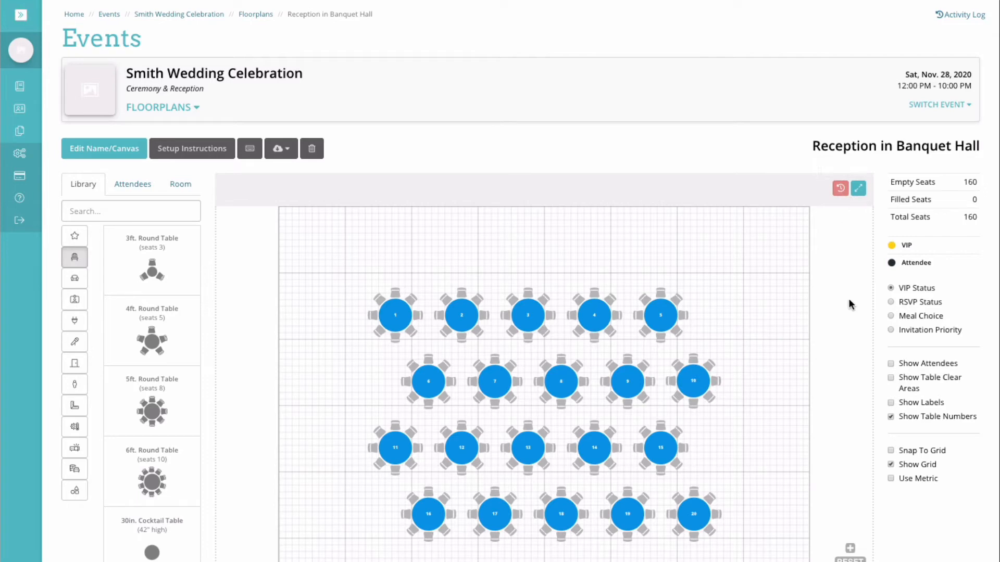
Select all the round tables and move them together toward the right side of the canvas and slightly down.
{"action": "left_click", "coordinate": [859, 190]}
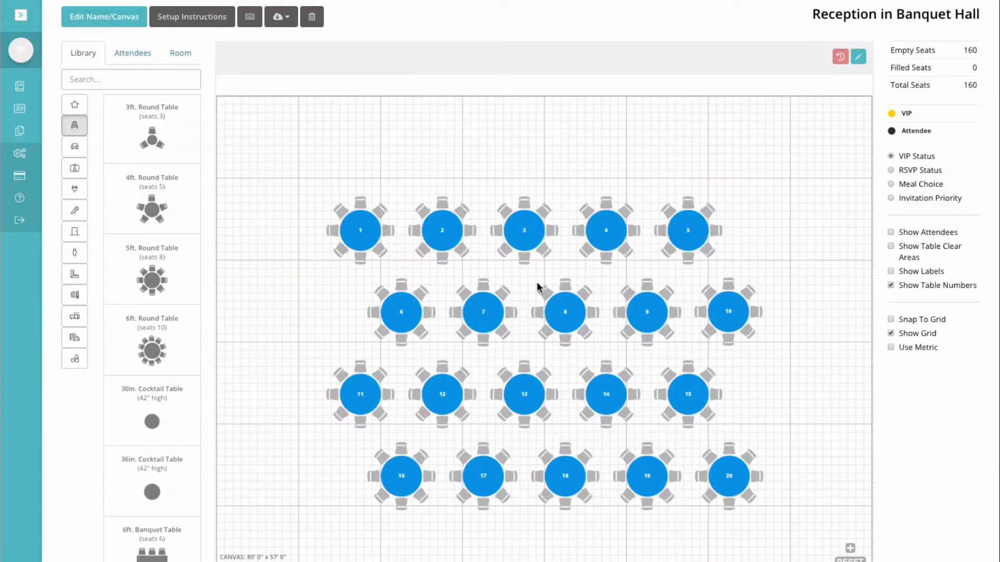
{"action": "left_click_drag", "start_coordinate": [312, 192], "coordinate": [787, 511]}
{"action": "left_click_drag", "start_coordinate": [568, 313], "coordinate": [640, 333]}
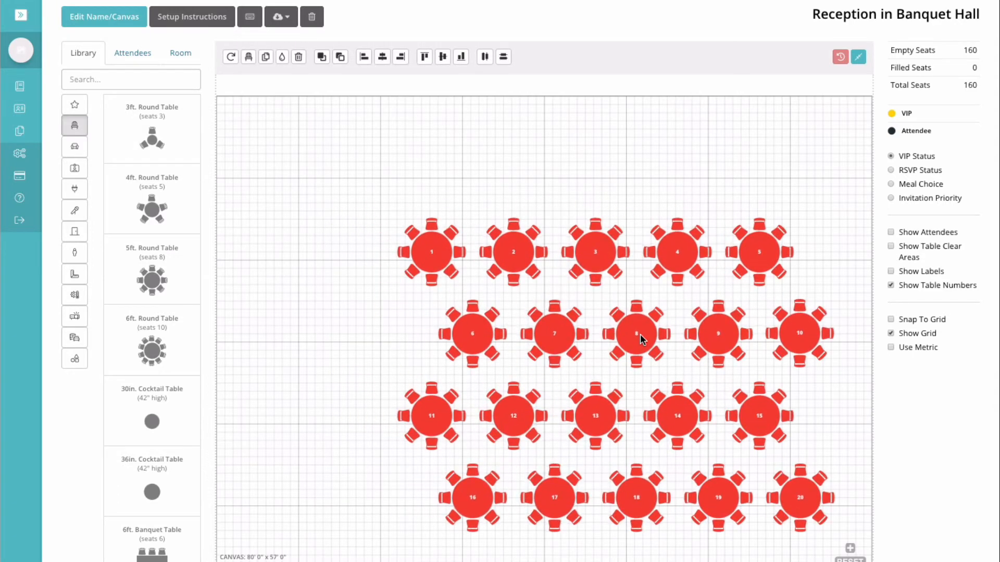
{"action": "left_click", "coordinate": [346, 287]}
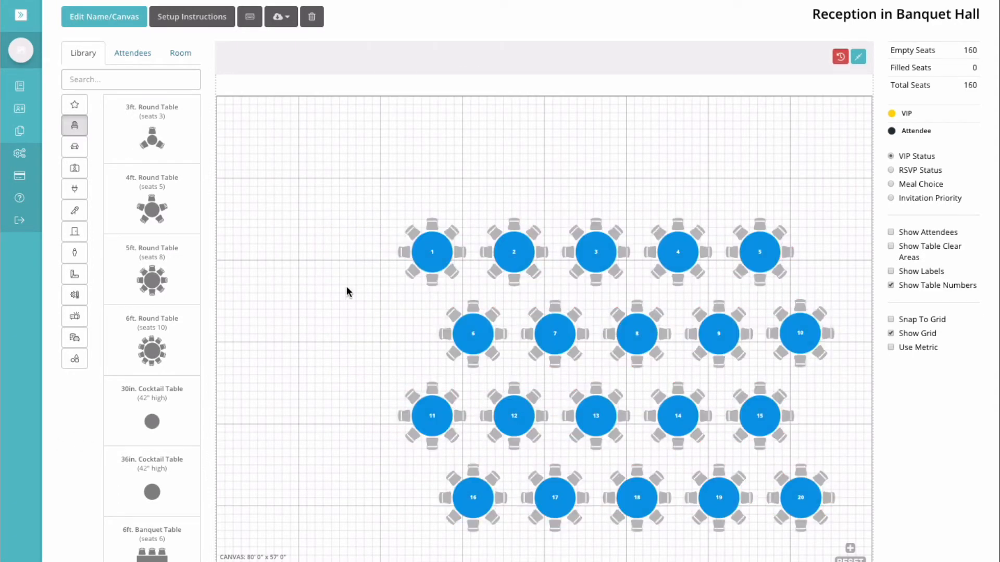
Save table 1 as a favorite named "Banquet Rounds" with the description "Standard Tables".
{"action": "left_click", "coordinate": [431, 255]}
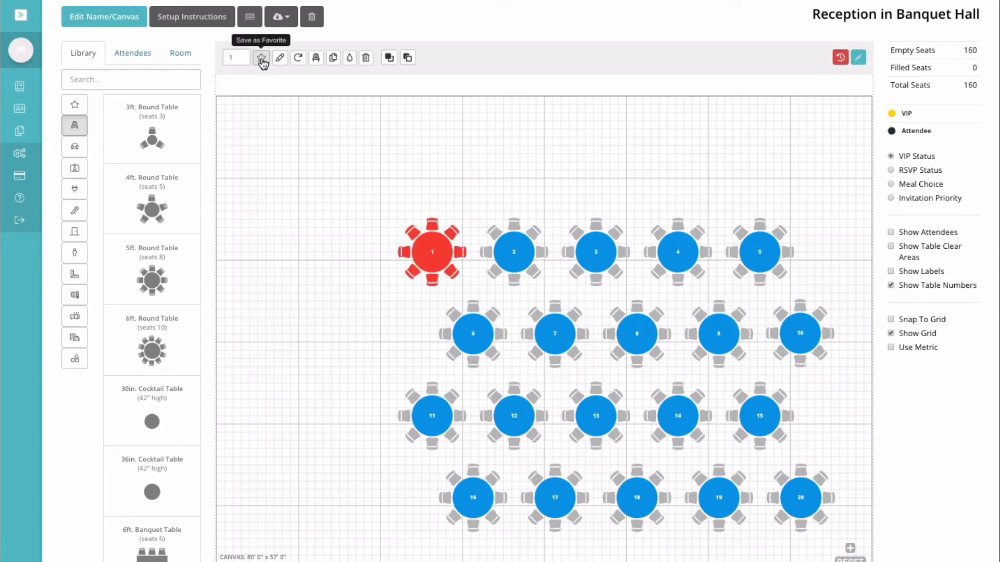
{"action": "left_click", "coordinate": [262, 58]}
{"action": "left_click", "coordinate": [152, 64]}
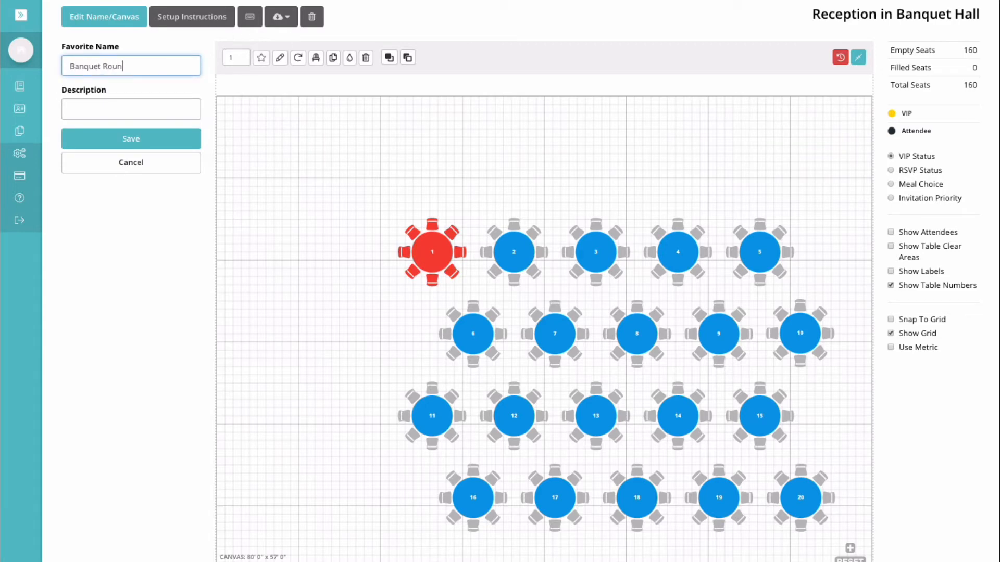
{"action": "left_click", "coordinate": [147, 103]}
{"action": "type", "text": "S"}
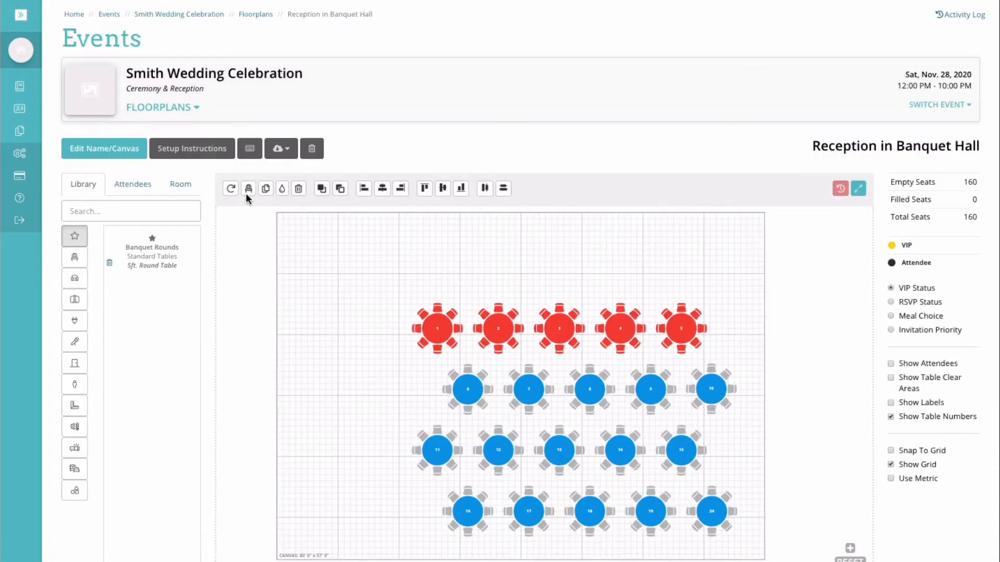
Remove one chair from each of tables 1 to 5, set their chair type to Folding 17x17, and save.
{"action": "left_click", "coordinate": [248, 189]}
{"action": "left_click", "coordinate": [141, 195]}
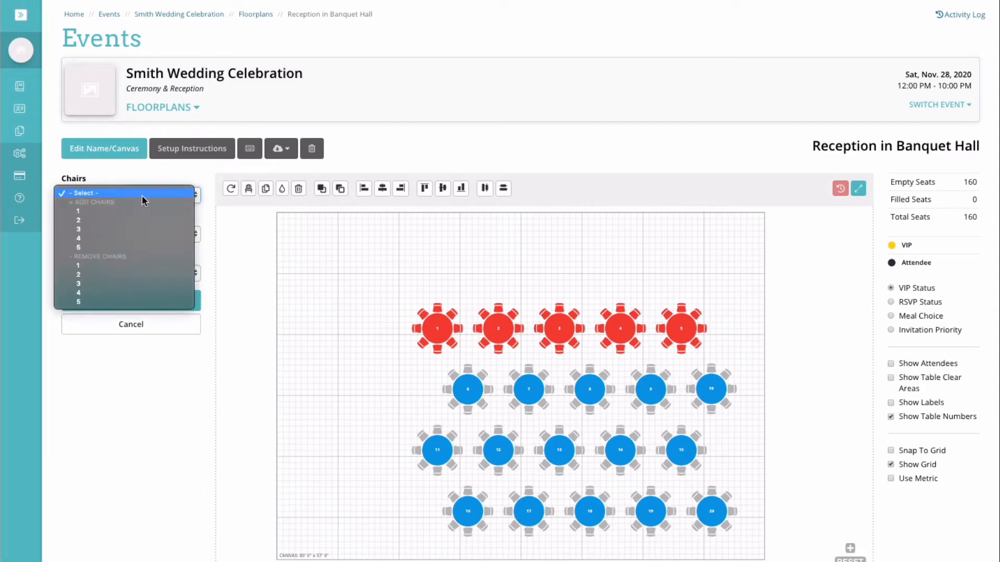
{"action": "left_click", "coordinate": [120, 266]}
{"action": "left_click", "coordinate": [135, 233]}
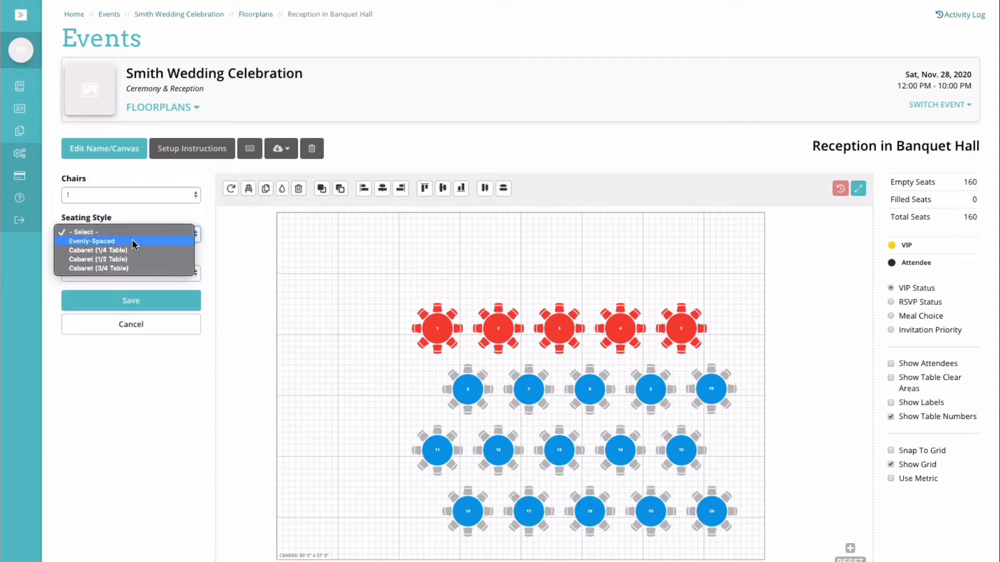
{"action": "left_click", "coordinate": [152, 210]}
{"action": "left_click", "coordinate": [141, 271]}
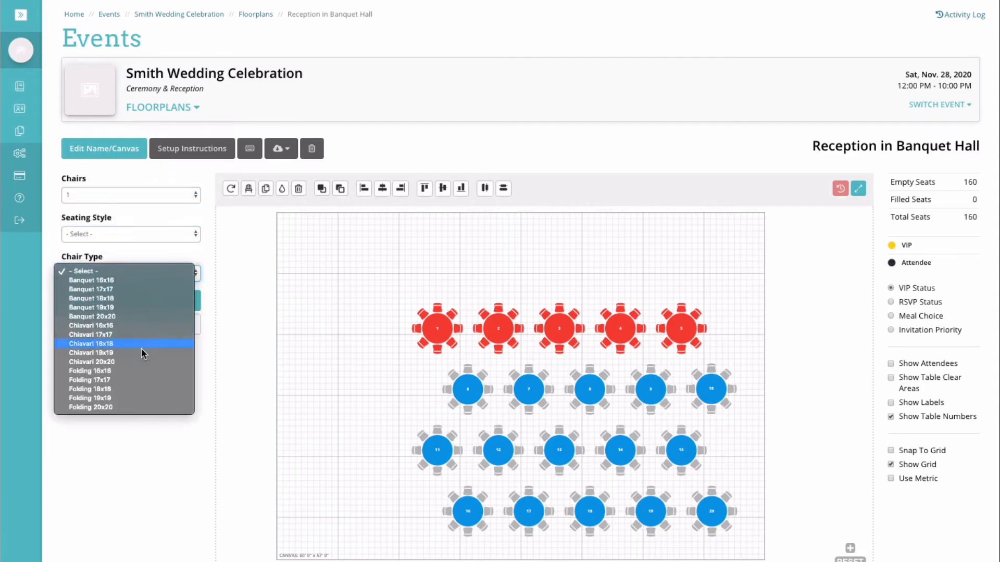
{"action": "left_click", "coordinate": [136, 381]}
{"action": "left_click", "coordinate": [159, 300]}
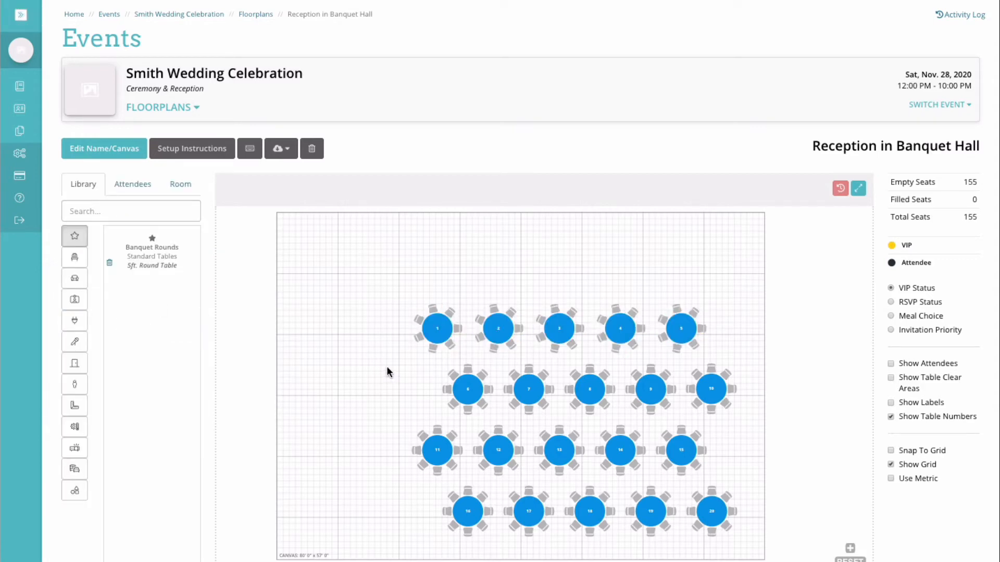
Try moving tables 1, 6, 11 and 16 together toward the canvas's left edge, and undo the move.
{"action": "left_click_drag", "start_coordinate": [411, 286], "coordinate": [451, 539]}
{"action": "left_click_drag", "start_coordinate": [442, 460], "coordinate": [328, 463]}
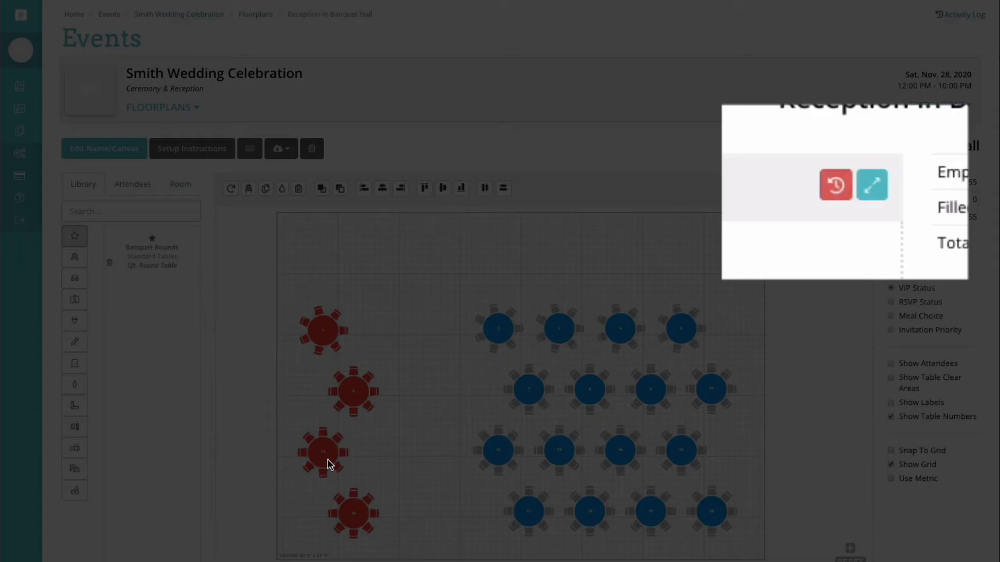
{"action": "left_click", "coordinate": [456, 542]}
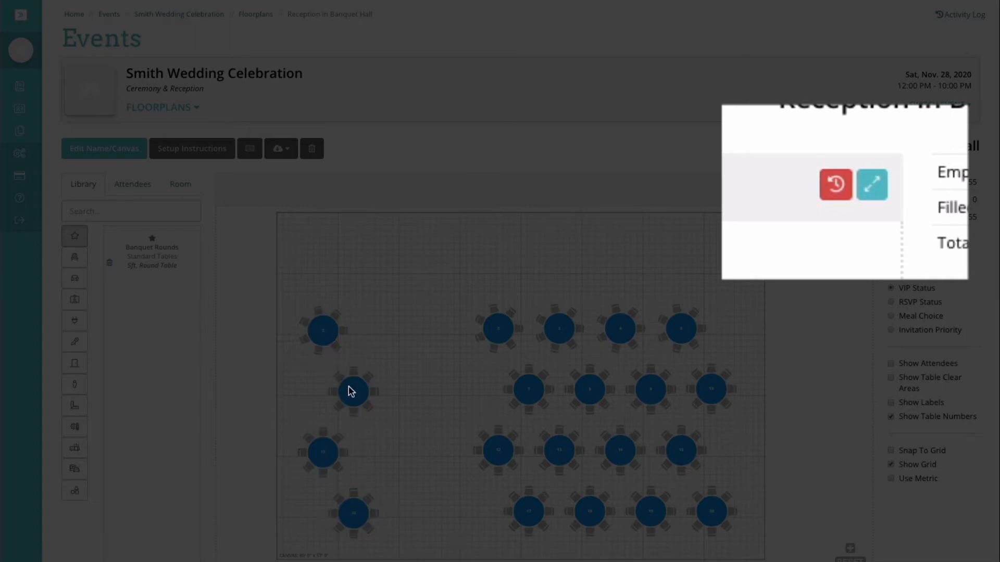
{"action": "left_click", "coordinate": [833, 194]}
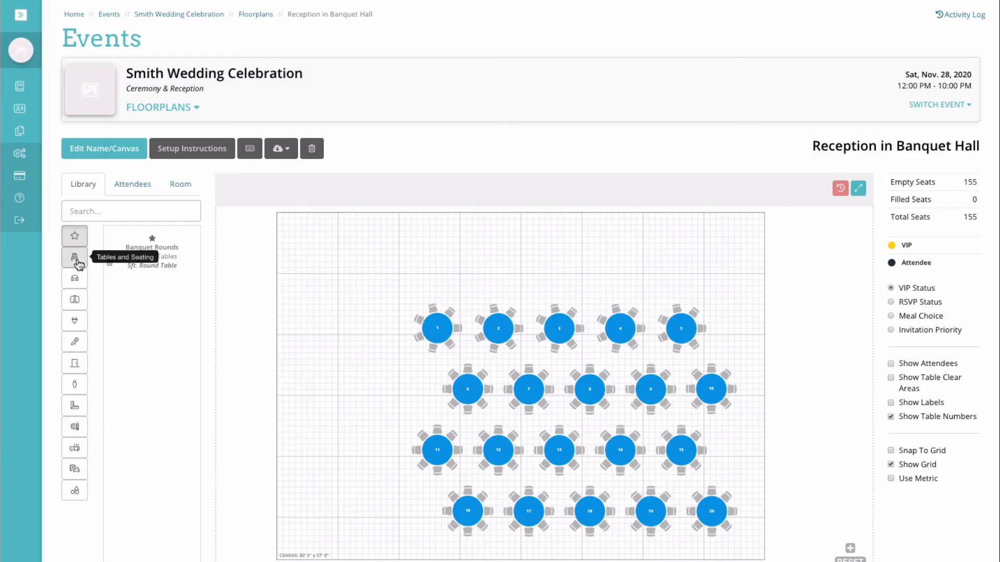
Place a 4 x 9 Serpentine Table from the tables and seating library in the space above the round tables.
{"action": "left_click", "coordinate": [75, 257]}
{"action": "scroll", "coordinate": [172, 427], "scroll_direction": "down", "scroll_amount": 10}
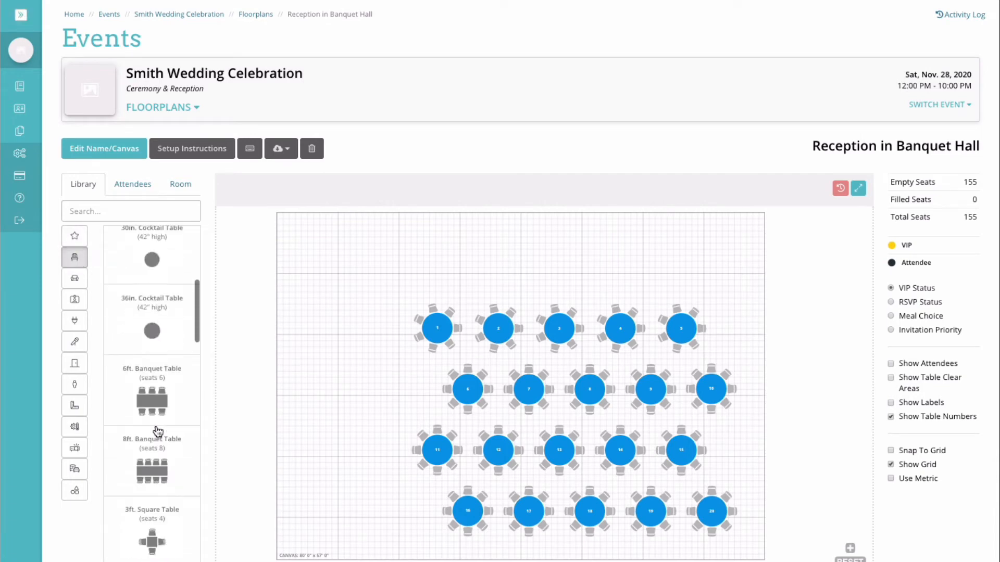
{"action": "scroll", "coordinate": [158, 431], "scroll_direction": "down", "scroll_amount": 10}
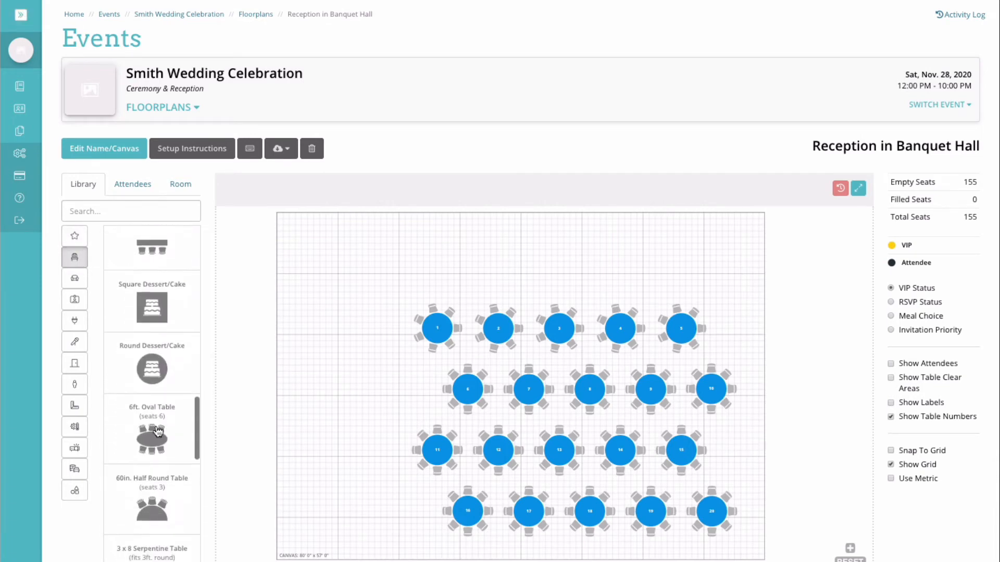
{"action": "scroll", "coordinate": [157, 430], "scroll_direction": "down", "scroll_amount": 5}
{"action": "left_click_drag", "start_coordinate": [156, 409], "coordinate": [467, 246]}
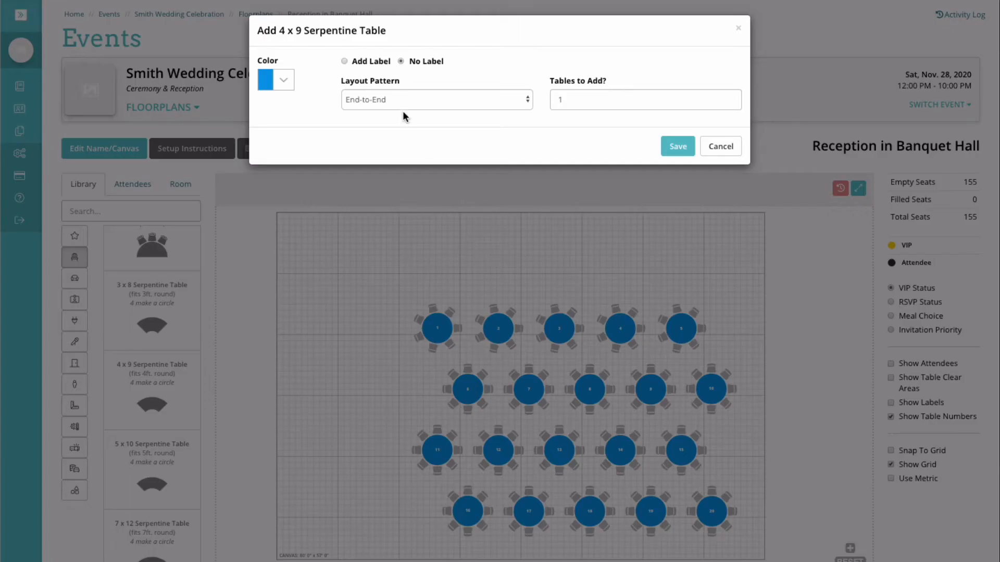
Add five dark blue serpentine tables labelled "Buffet" and move the row slightly up and to the right on the canvas.
{"action": "left_click", "coordinate": [344, 62]}
{"action": "left_click", "coordinate": [363, 81]}
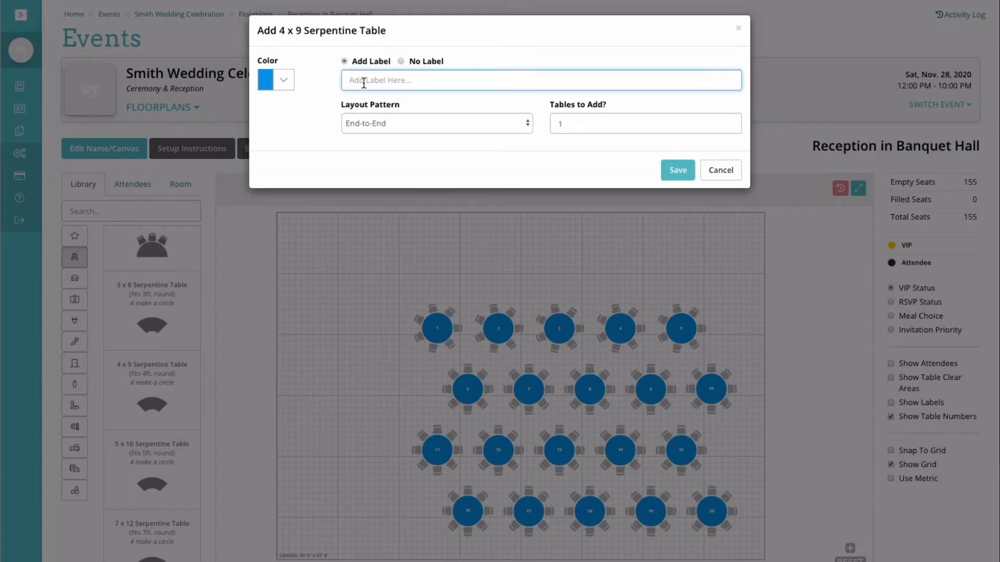
{"action": "type", "text": "Buffet"}
{"action": "left_click", "coordinate": [581, 125]}
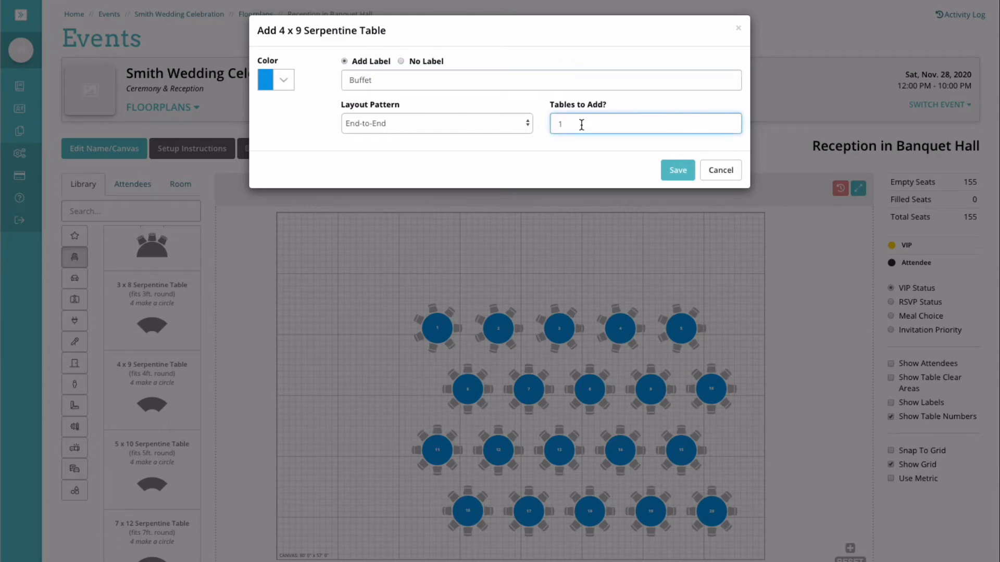
{"action": "left_click", "coordinate": [283, 80]}
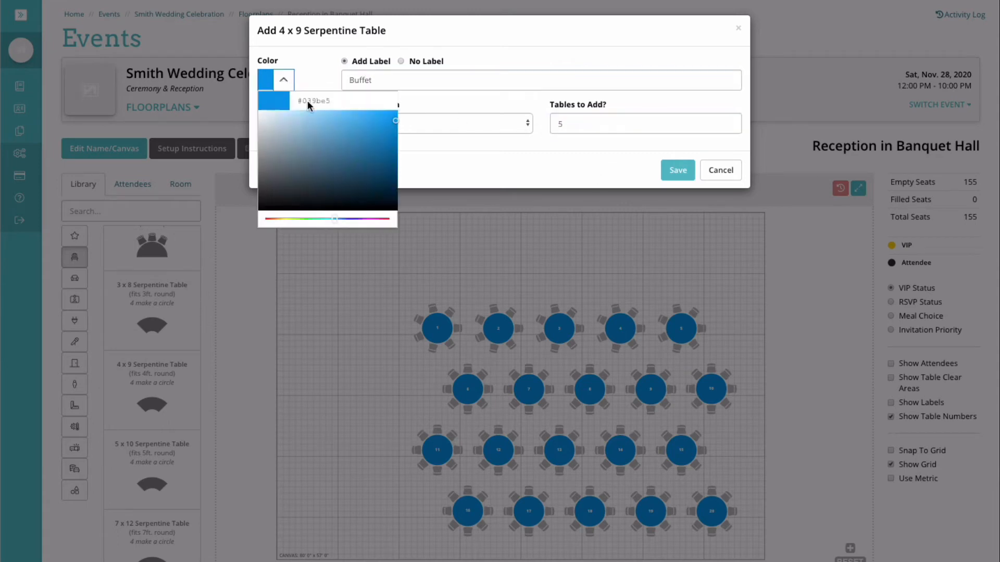
{"action": "left_click", "coordinate": [333, 170]}
{"action": "left_click", "coordinate": [667, 172]}
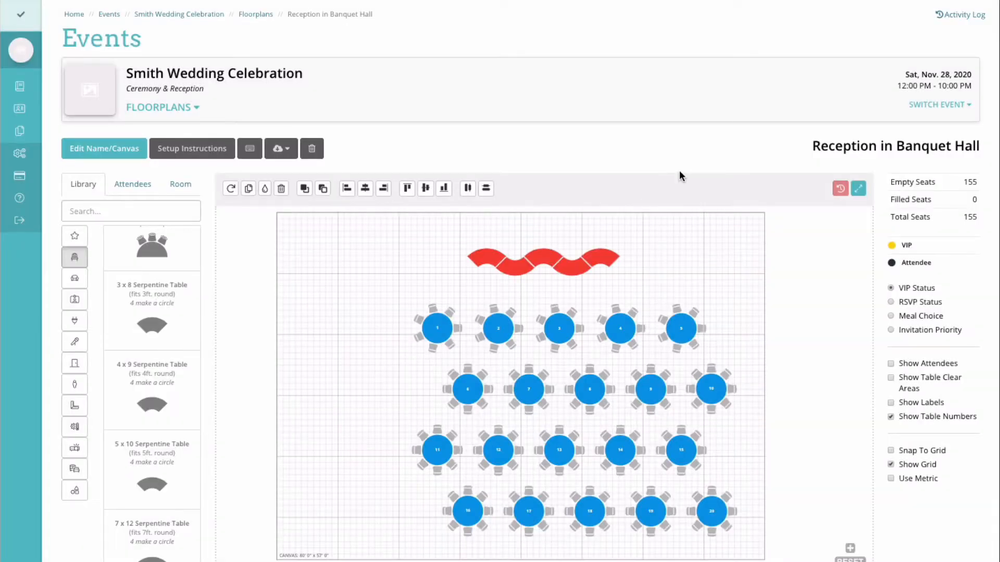
{"action": "left_click_drag", "start_coordinate": [509, 263], "coordinate": [517, 248]}
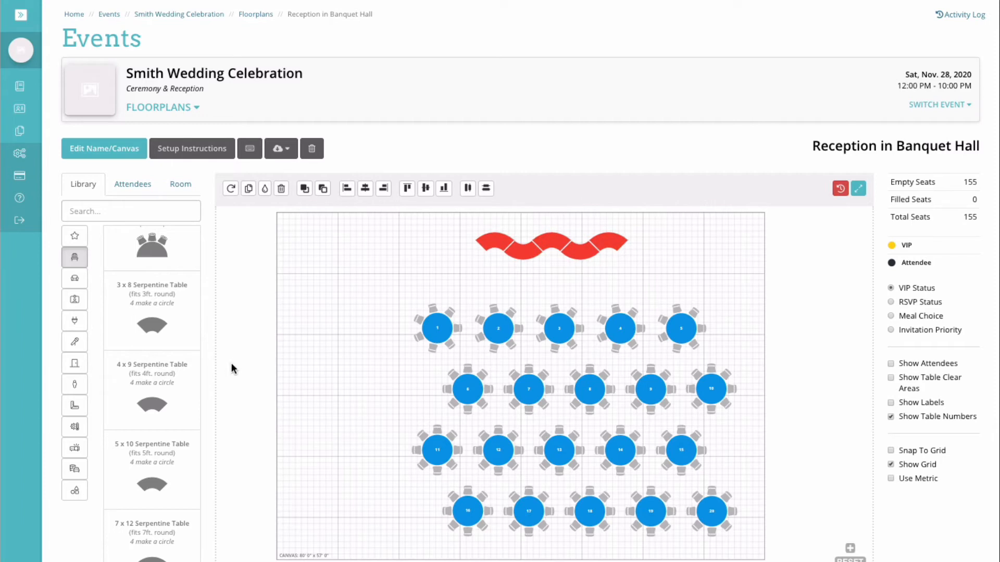
{"action": "left_click", "coordinate": [366, 301]}
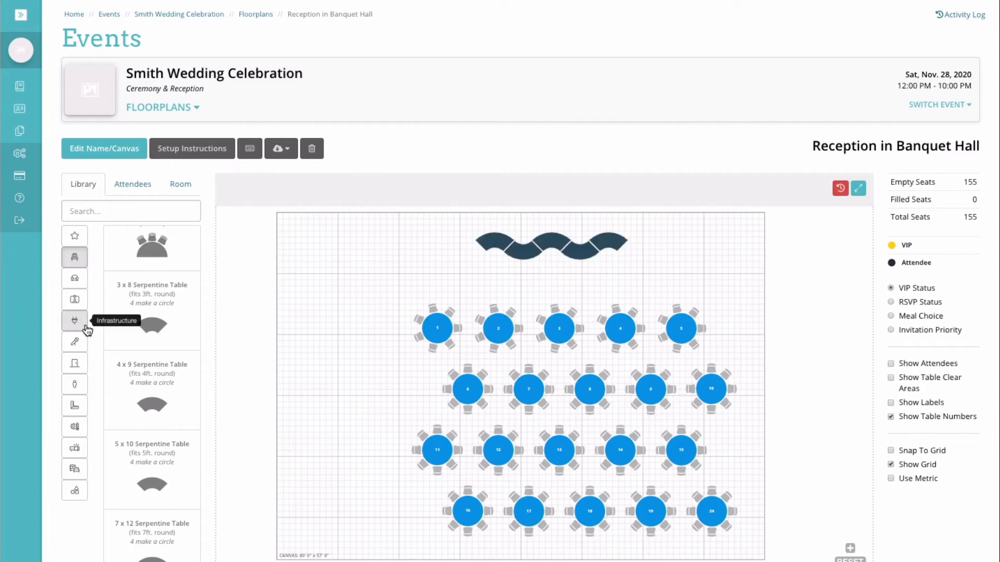
{"action": "left_click", "coordinate": [77, 280]}
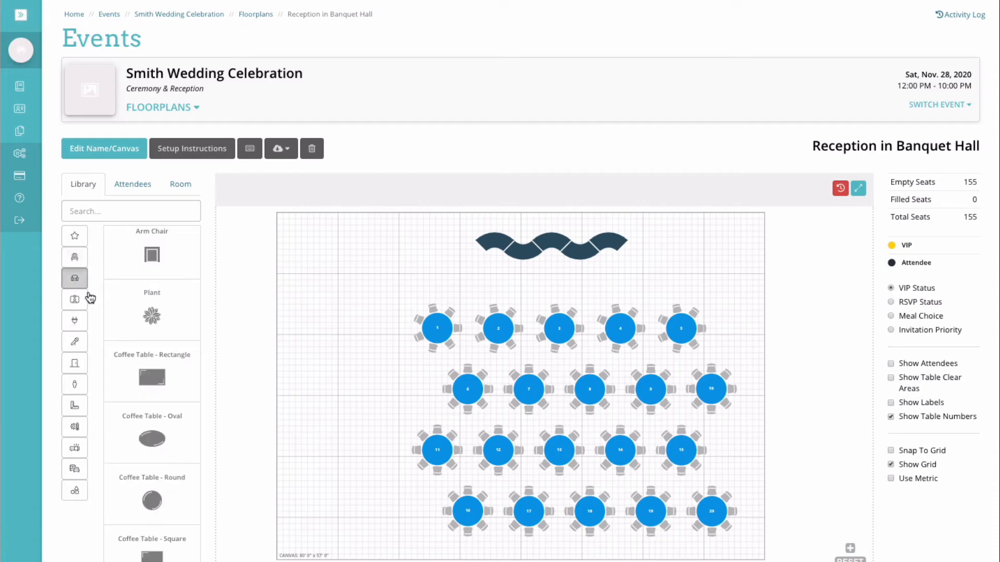
{"action": "left_click", "coordinate": [74, 302]}
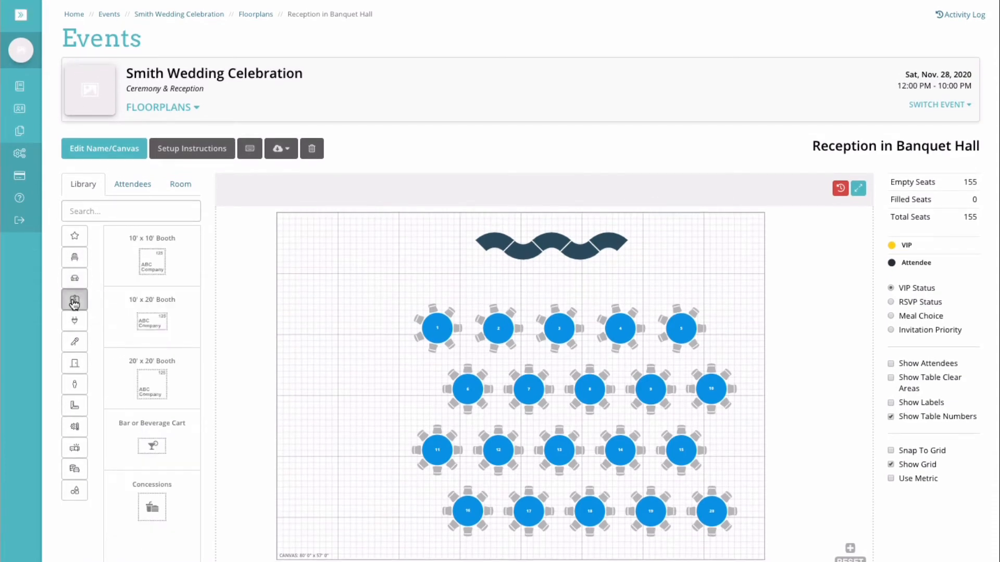
{"action": "left_click", "coordinate": [75, 323]}
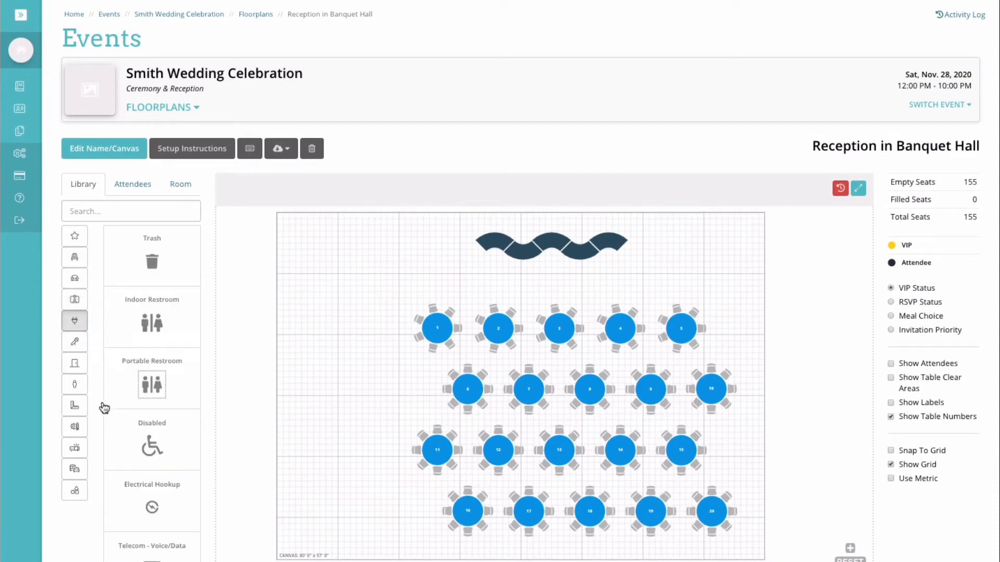
{"action": "scroll", "coordinate": [105, 408], "scroll_direction": "down", "scroll_amount": 6}
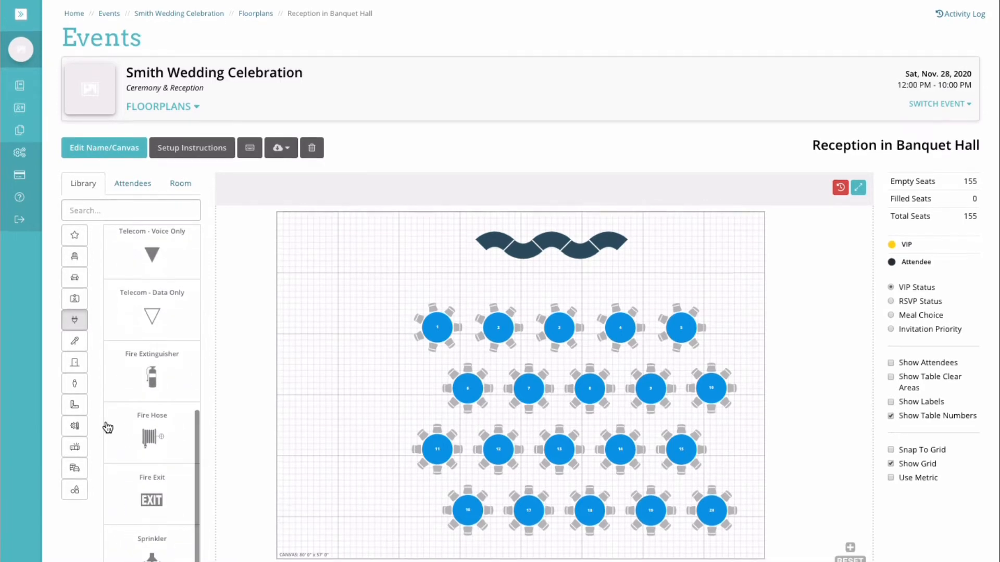
Add a straight-front stage labelled "Head Table" at its default size, left of the round tables.
{"action": "left_click", "coordinate": [74, 342]}
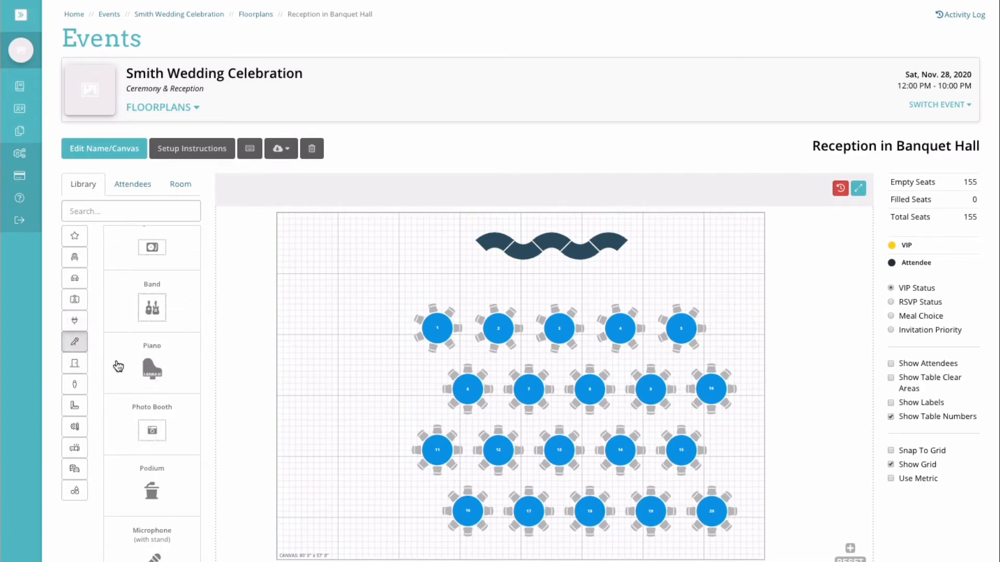
{"action": "scroll", "coordinate": [111, 341], "scroll_direction": "up", "scroll_amount": 5}
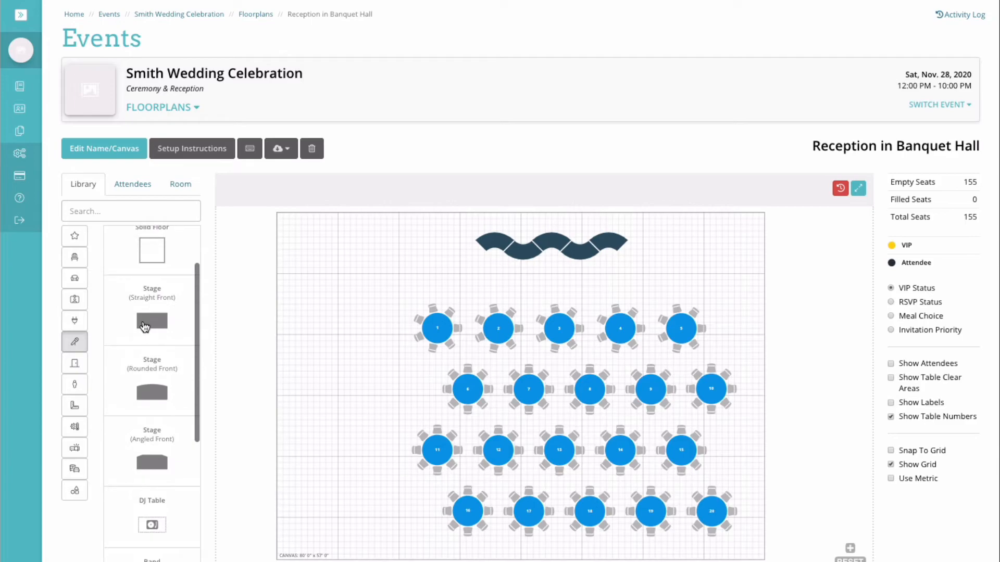
{"action": "left_click_drag", "start_coordinate": [145, 326], "coordinate": [357, 320]}
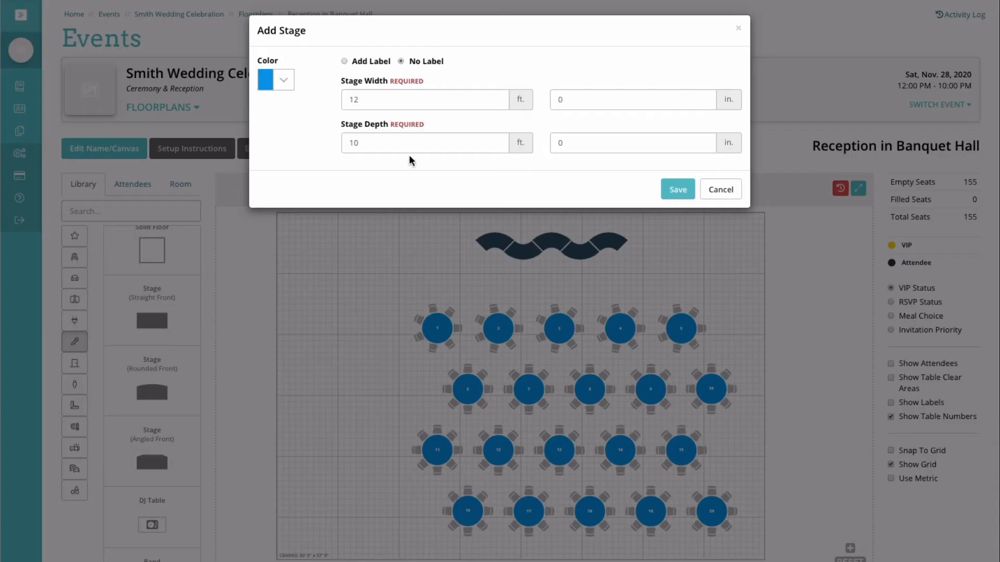
{"action": "left_click", "coordinate": [344, 62]}
{"action": "left_click", "coordinate": [370, 79]}
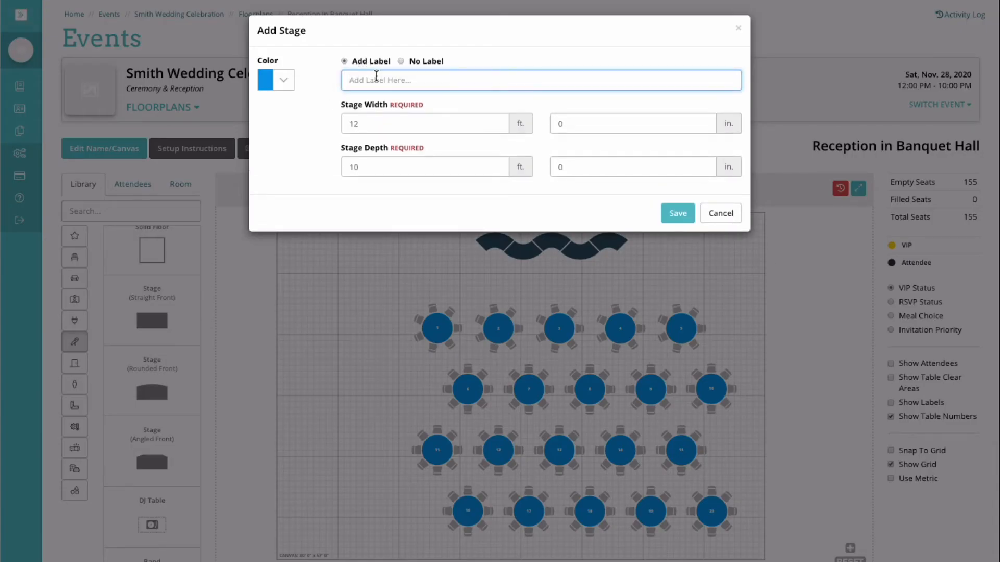
{"action": "type", "text": "Head Table"}
{"action": "left_click", "coordinate": [676, 216]}
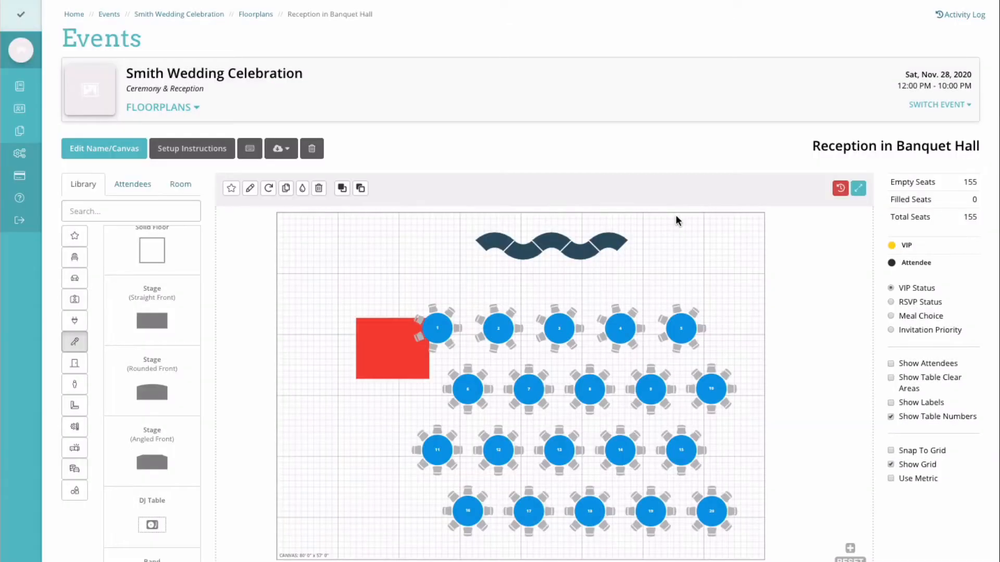
Move the stage clear of table 1 toward the canvas's left side and rotate it 90°.
{"action": "left_click_drag", "start_coordinate": [383, 354], "coordinate": [336, 398]}
{"action": "left_click", "coordinate": [268, 189]}
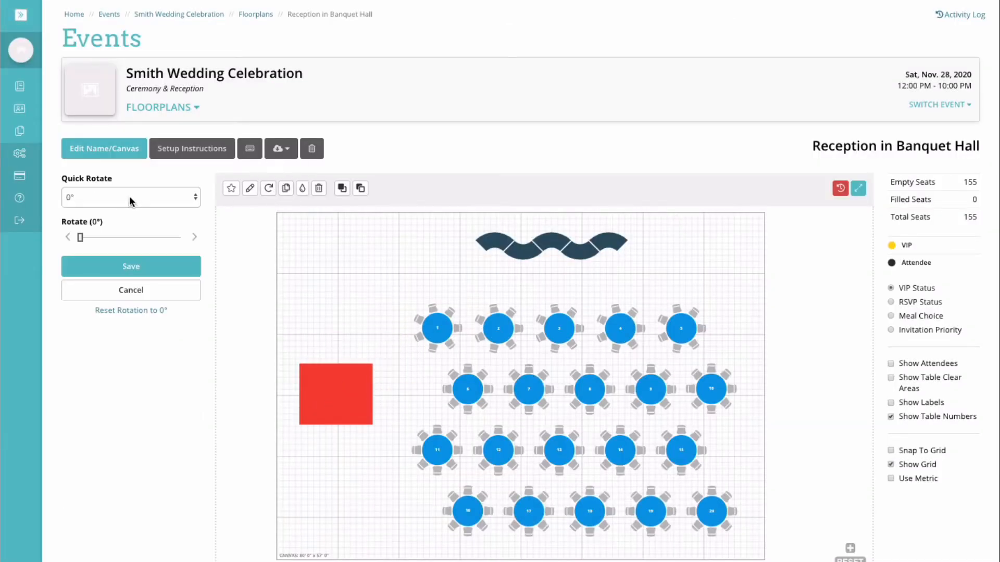
{"action": "left_click", "coordinate": [129, 195]}
{"action": "left_click", "coordinate": [123, 215]}
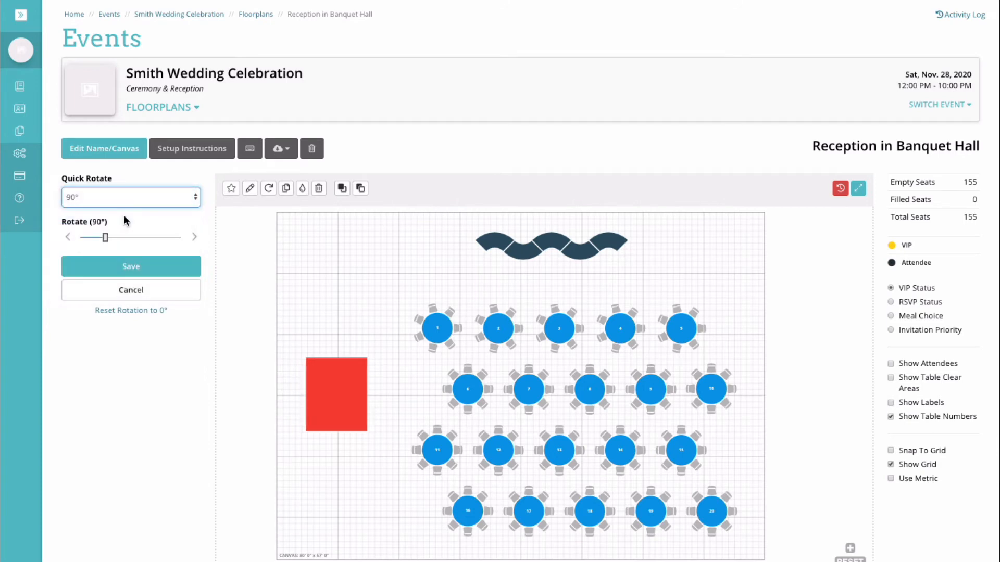
{"action": "left_click", "coordinate": [118, 271]}
Move table 11 to the start of the bottom row and table 6 to the start of the top row, with the stage against the canvas's left edge.
{"action": "left_click_drag", "start_coordinate": [341, 396], "coordinate": [373, 417]}
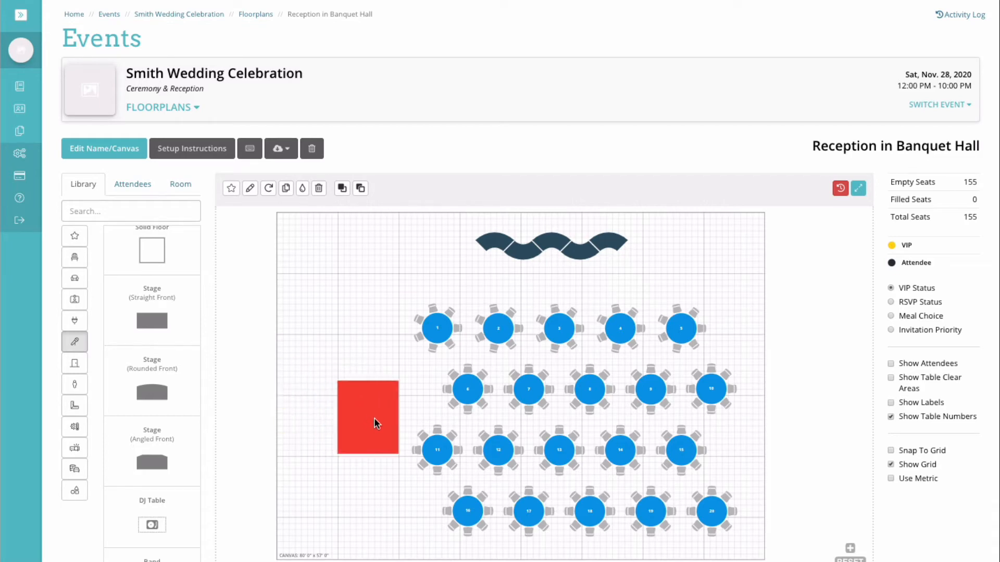
{"action": "left_click_drag", "start_coordinate": [435, 451], "coordinate": [399, 519]}
{"action": "left_click_drag", "start_coordinate": [465, 392], "coordinate": [364, 329]}
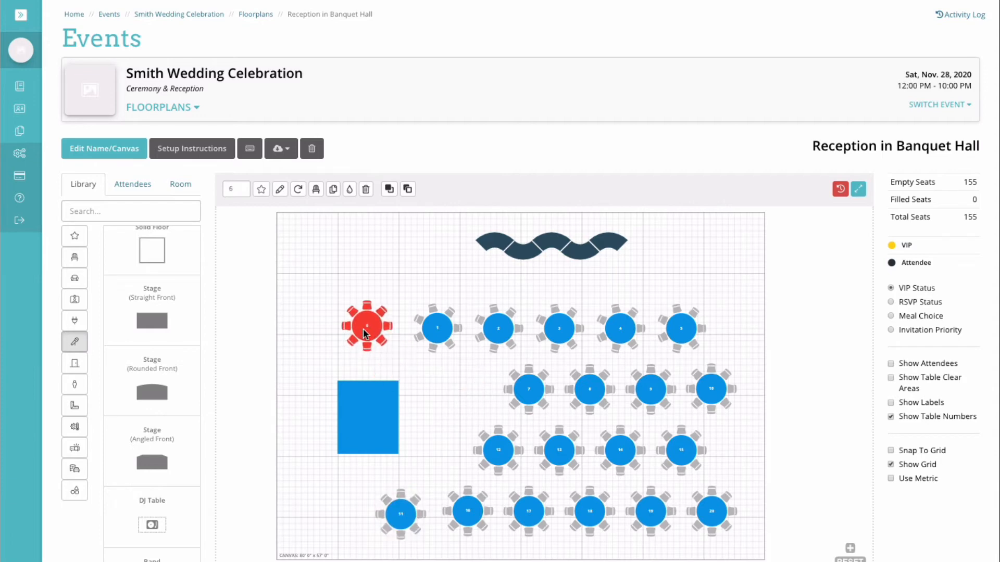
{"action": "left_click_drag", "start_coordinate": [360, 423], "coordinate": [309, 408]}
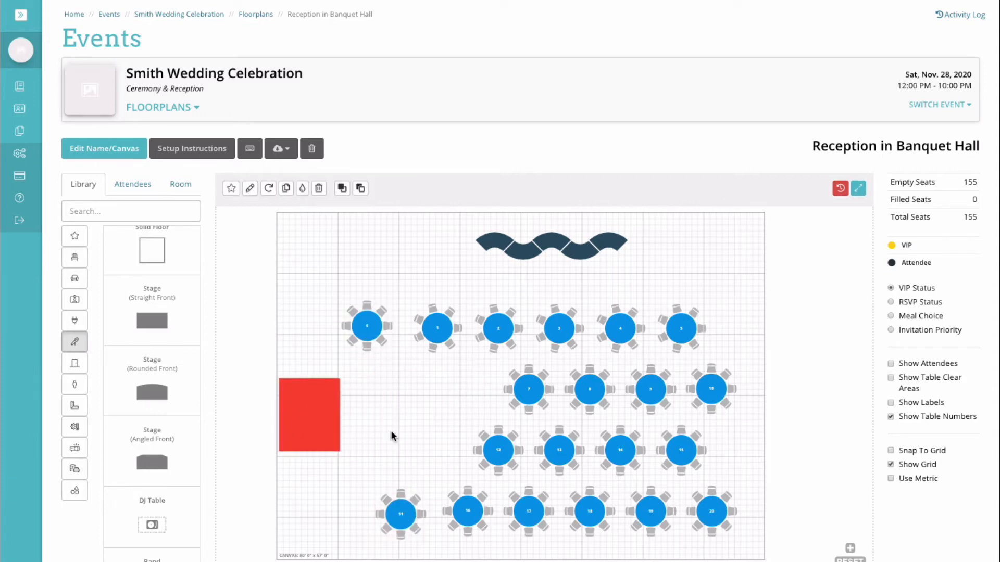
Shift tables 7 to 10 left to line up above tables 12 to 15, and shift the top row of tables right.
{"action": "left_click_drag", "start_coordinate": [484, 369], "coordinate": [742, 424]}
{"action": "left_click_drag", "start_coordinate": [662, 391], "coordinate": [632, 392]}
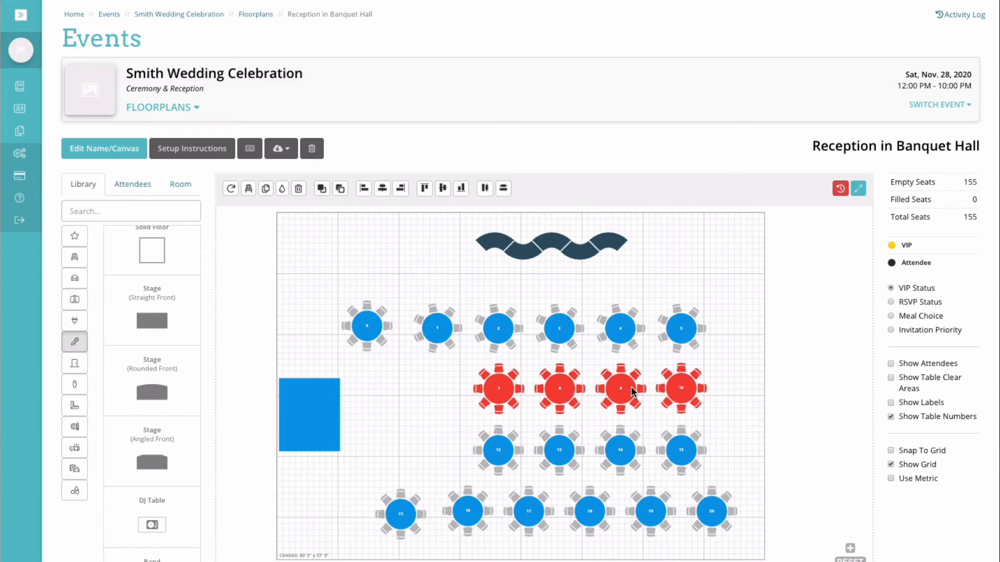
{"action": "left_click", "coordinate": [367, 326]}
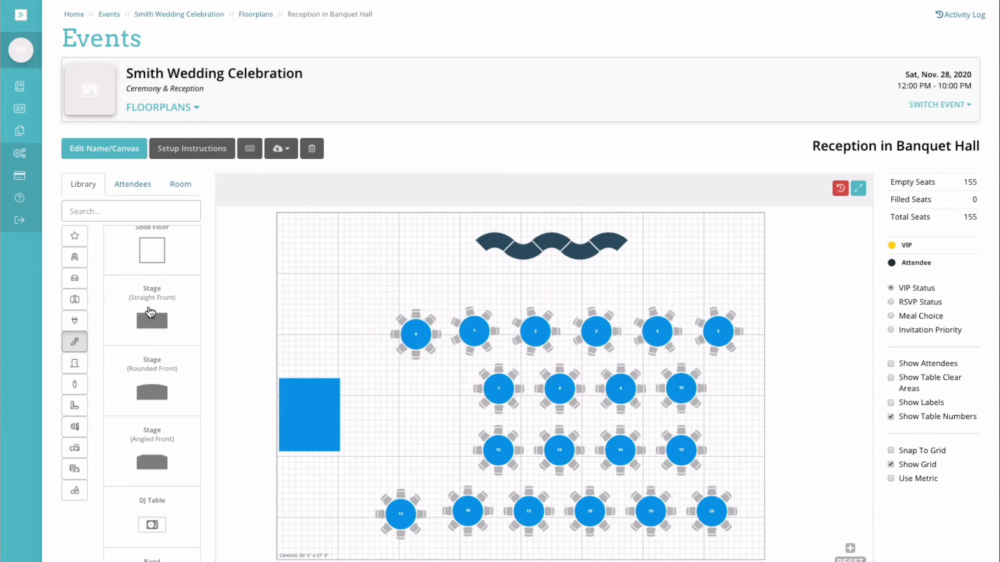
Add a tiled floor 6 tiles across and 6 tiles down, and position it between the stage and the round tables.
{"action": "scroll", "coordinate": [150, 312], "scroll_direction": "up", "scroll_amount": 2}
{"action": "left_click_drag", "start_coordinate": [151, 261], "coordinate": [395, 409]}
{"action": "left_click", "coordinate": [383, 186]}
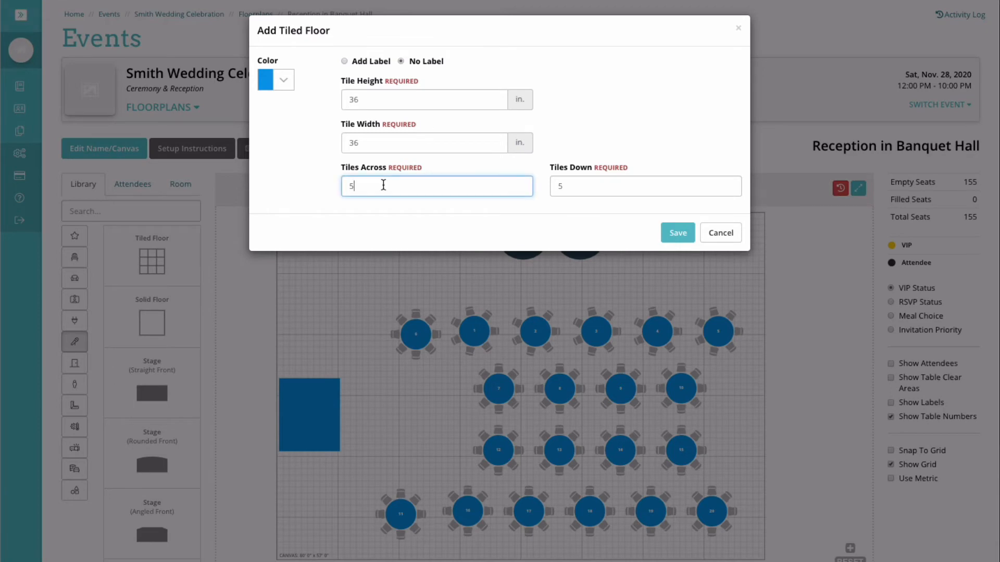
{"action": "left_click", "coordinate": [585, 188]}
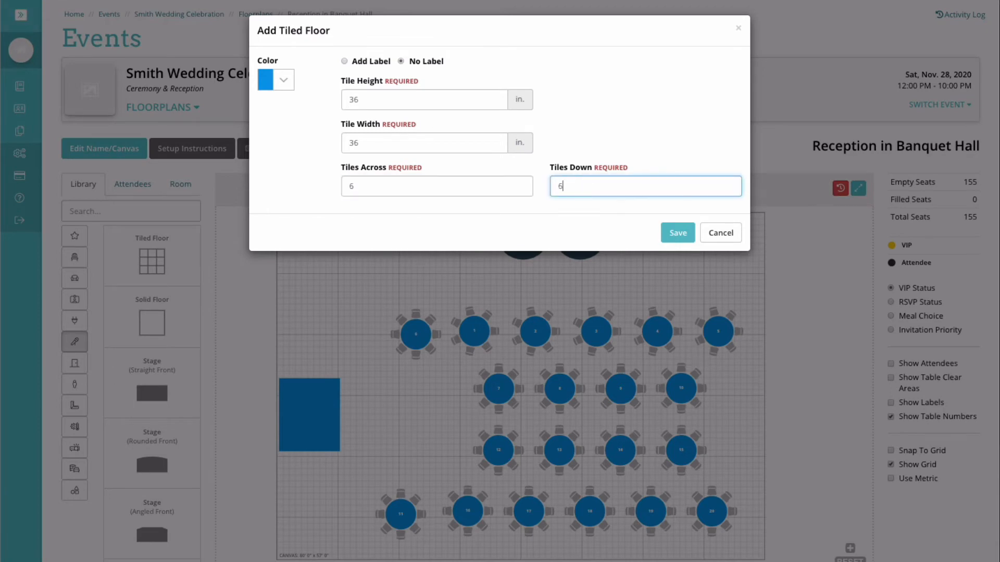
{"action": "left_click", "coordinate": [678, 233]}
{"action": "left_click_drag", "start_coordinate": [450, 433], "coordinate": [408, 392]}
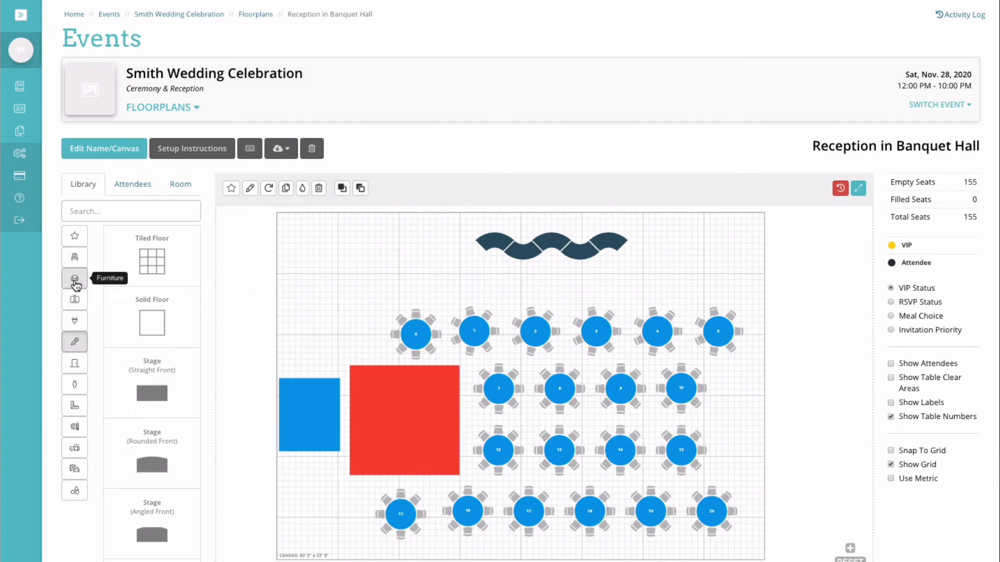
Place a 3ft. round table on the stage and label it "Head Table".
{"action": "left_click", "coordinate": [74, 257]}
{"action": "scroll", "coordinate": [185, 410], "scroll_direction": "down", "scroll_amount": 1}
{"action": "scroll", "coordinate": [186, 411], "scroll_direction": "up", "scroll_amount": 1}
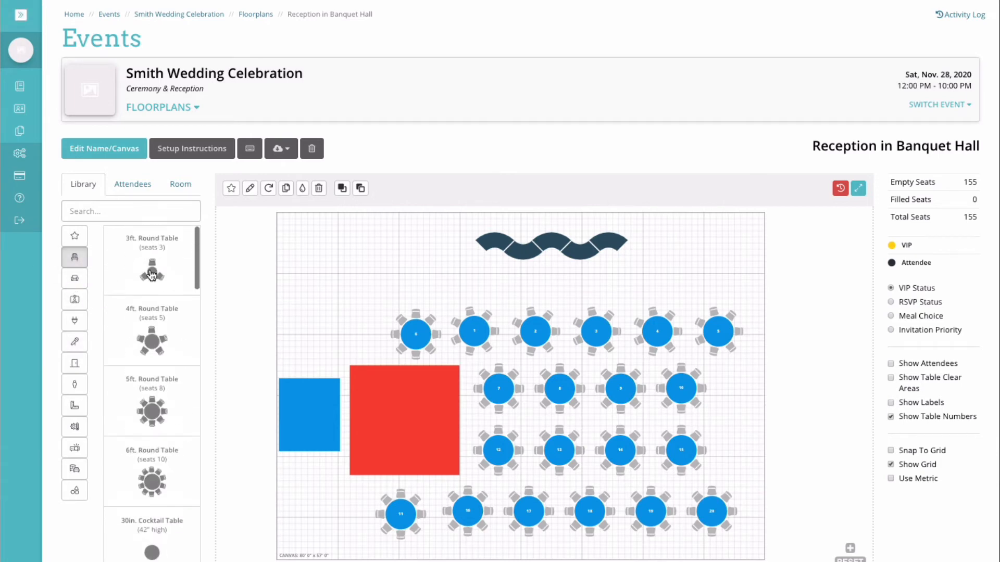
{"action": "left_click_drag", "start_coordinate": [152, 274], "coordinate": [308, 415]}
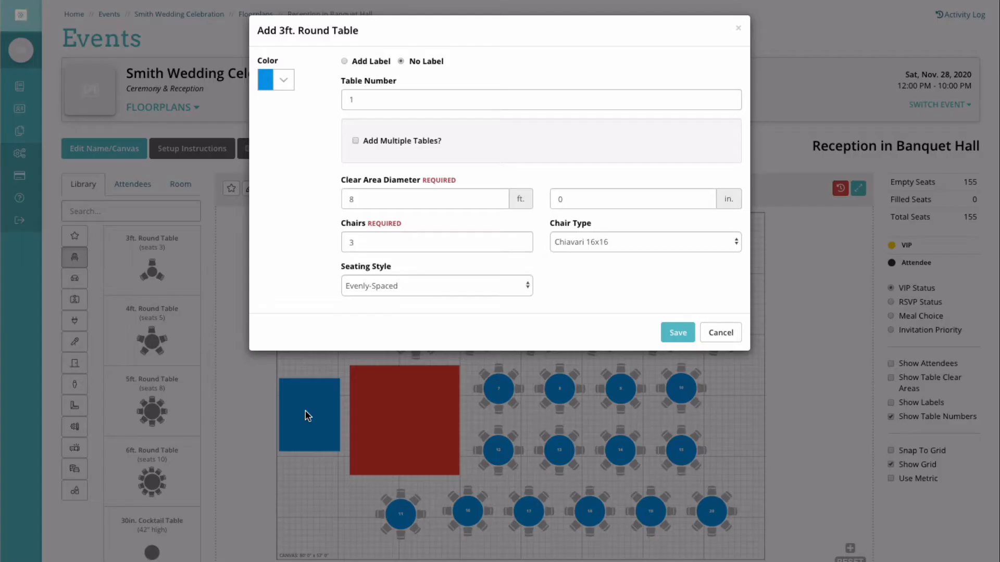
{"action": "left_click", "coordinate": [346, 62]}
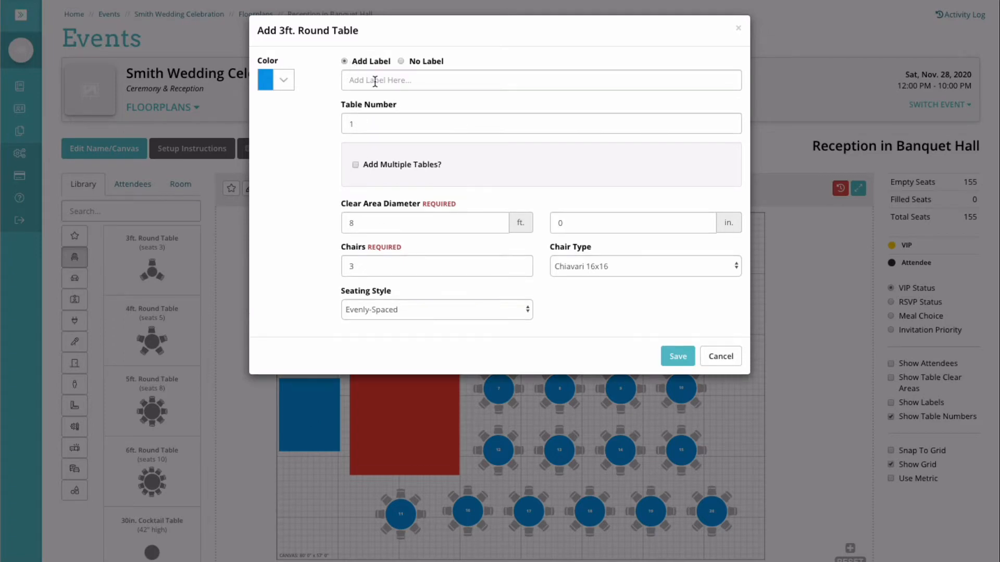
{"action": "left_click", "coordinate": [373, 81]}
{"action": "type", "text": "Head Table"}
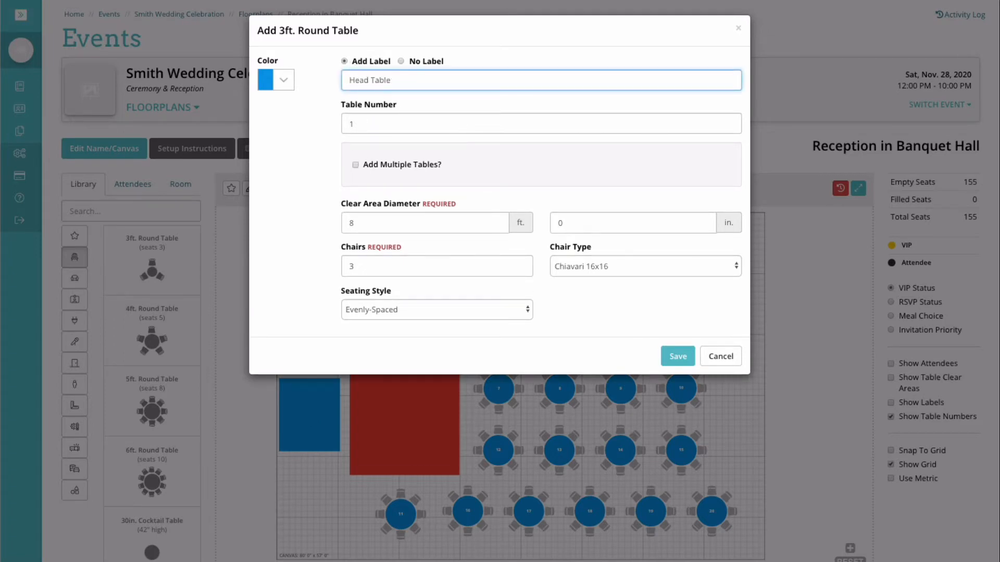
Give the head table 2 chairs with the Cabaret (1/2 Table) seating style, and save it.
{"action": "left_click", "coordinate": [388, 120]}
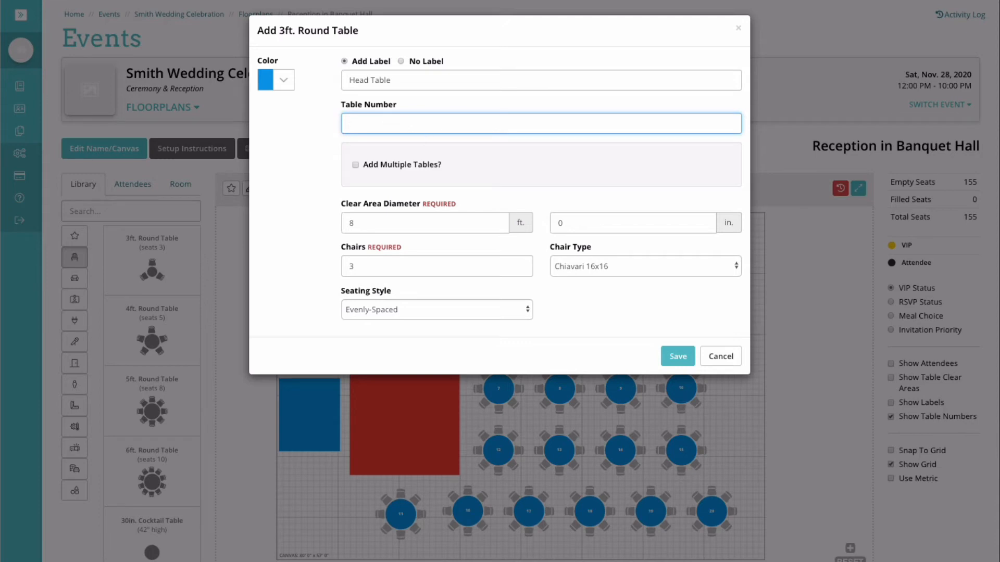
{"action": "left_click", "coordinate": [290, 196]}
{"action": "left_click", "coordinate": [369, 127]}
{"action": "left_click", "coordinate": [276, 230]}
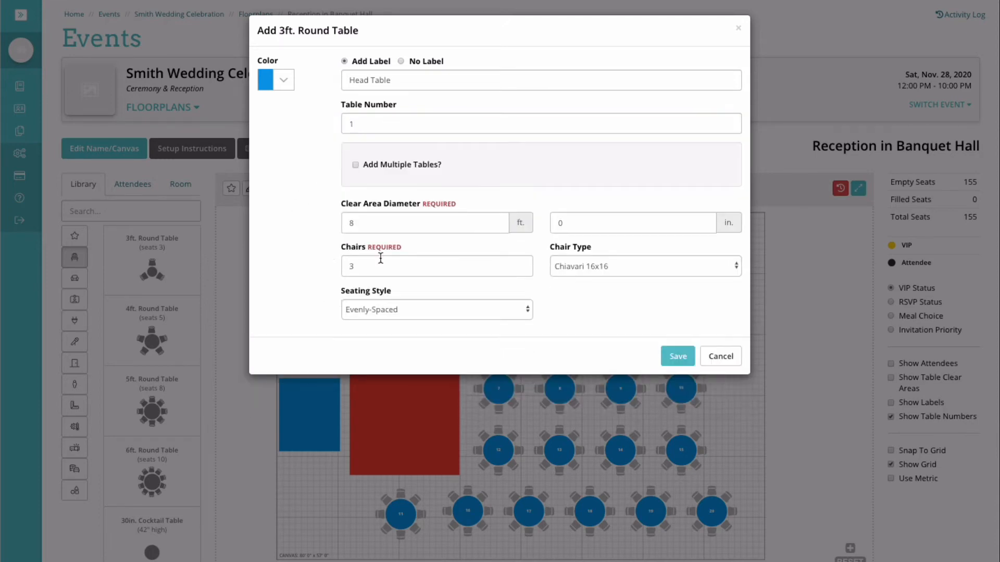
{"action": "left_click", "coordinate": [376, 270]}
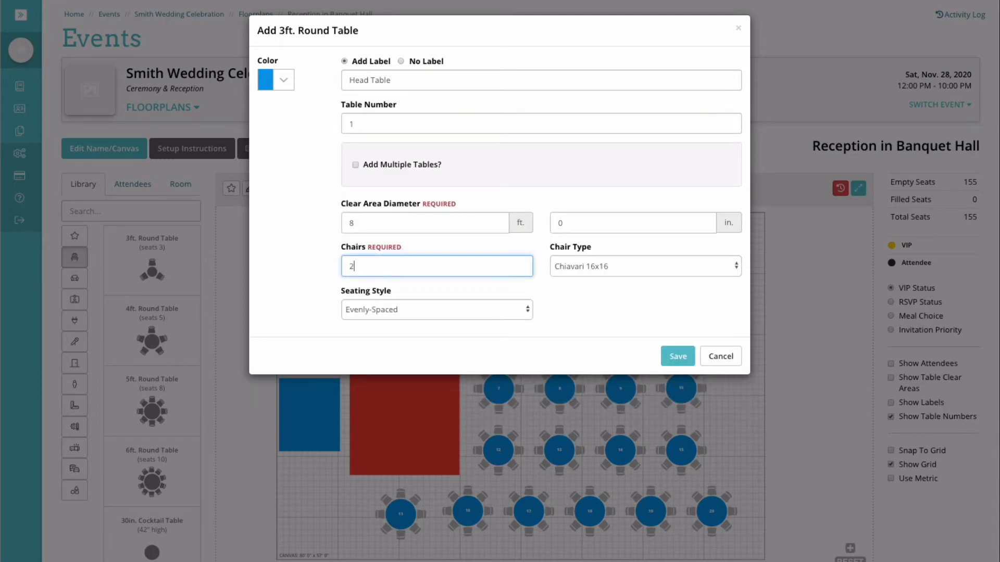
{"action": "left_click", "coordinate": [571, 286]}
{"action": "left_click", "coordinate": [495, 312]}
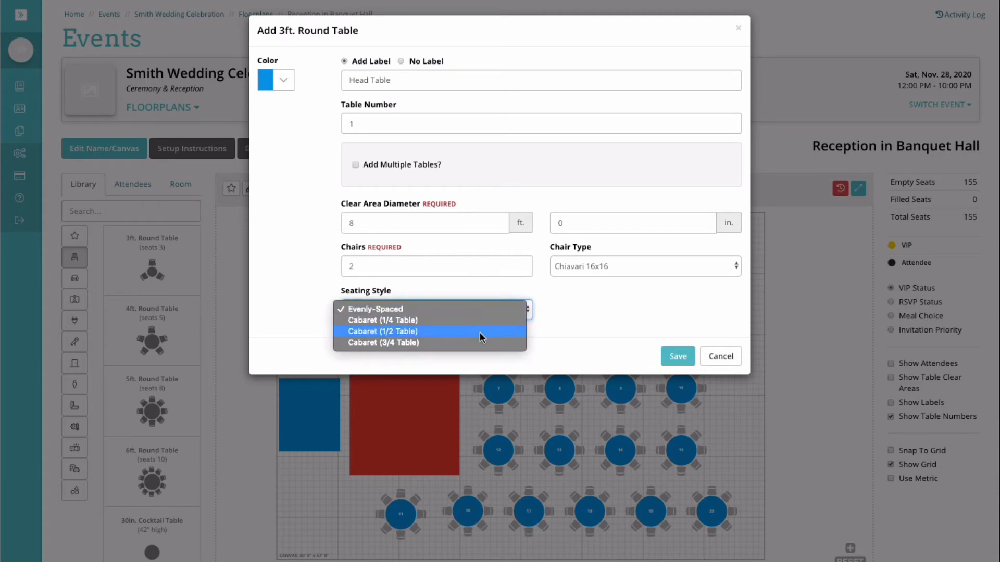
{"action": "left_click", "coordinate": [480, 332]}
{"action": "left_click", "coordinate": [679, 356]}
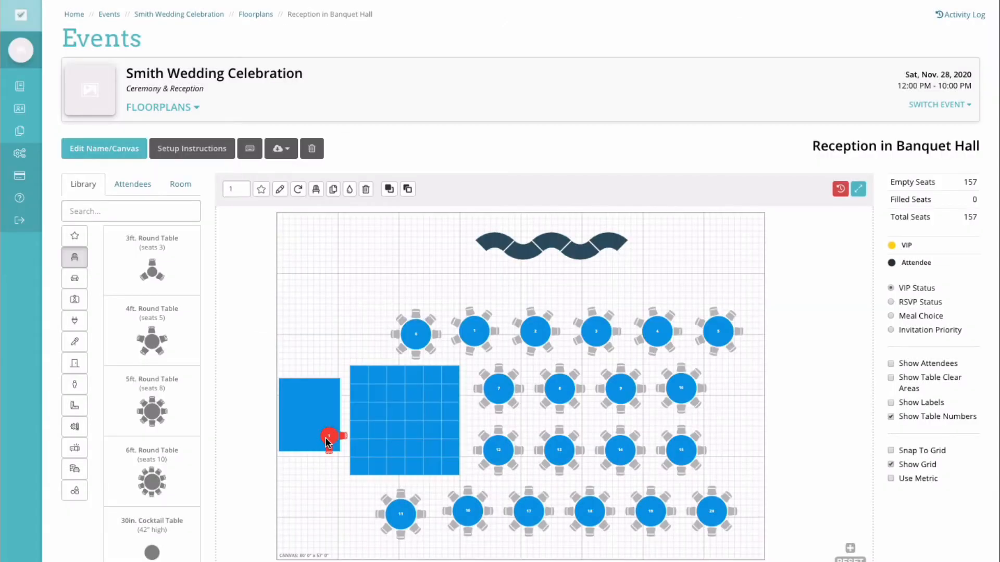
Move the head table to the middle of the stage and rotate it 134° so its chairs face the dance floor.
{"action": "left_click_drag", "start_coordinate": [328, 439], "coordinate": [306, 422]}
{"action": "left_click", "coordinate": [298, 189]}
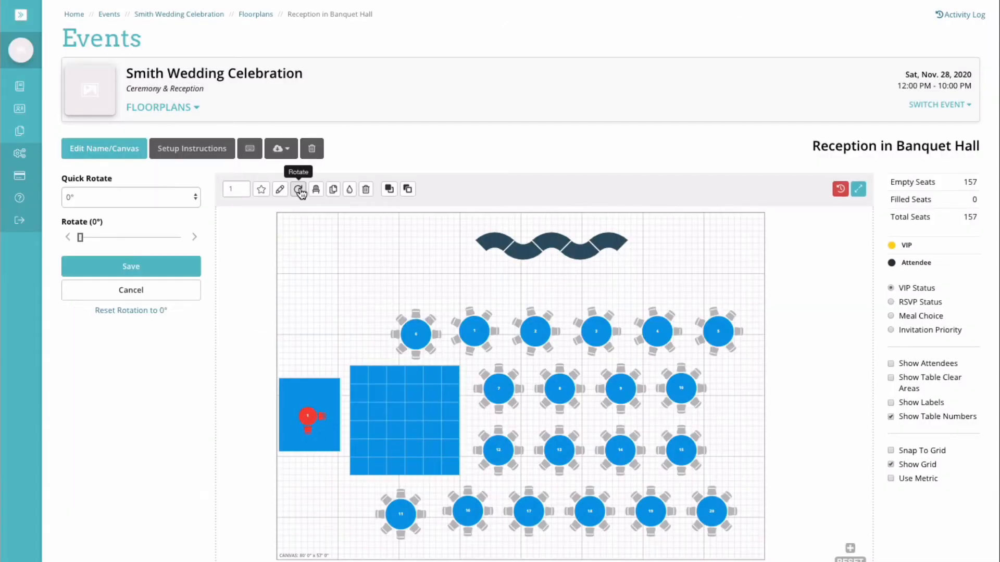
{"action": "left_click_drag", "start_coordinate": [81, 237], "coordinate": [119, 248]}
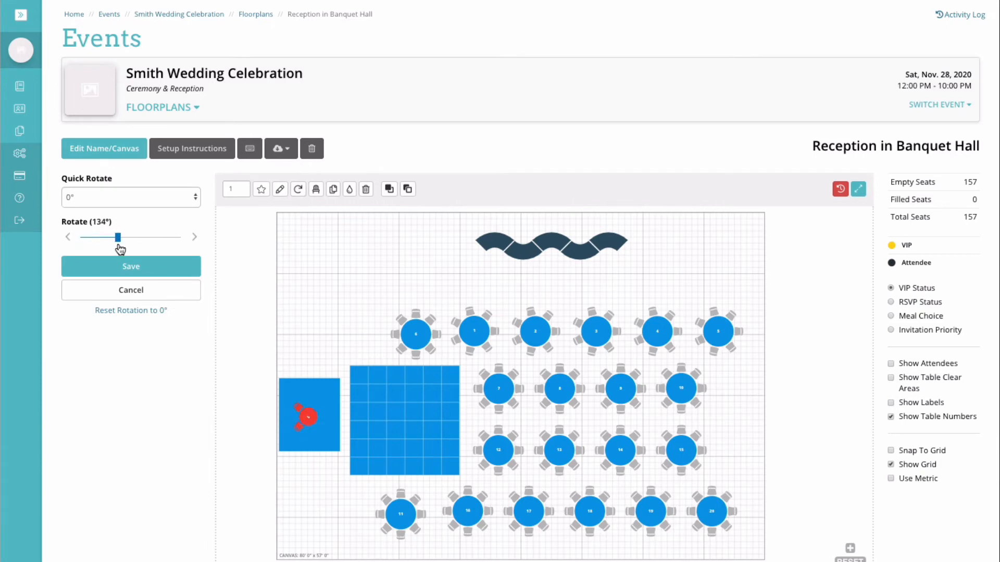
{"action": "left_click", "coordinate": [125, 266]}
{"action": "left_click", "coordinate": [299, 420]}
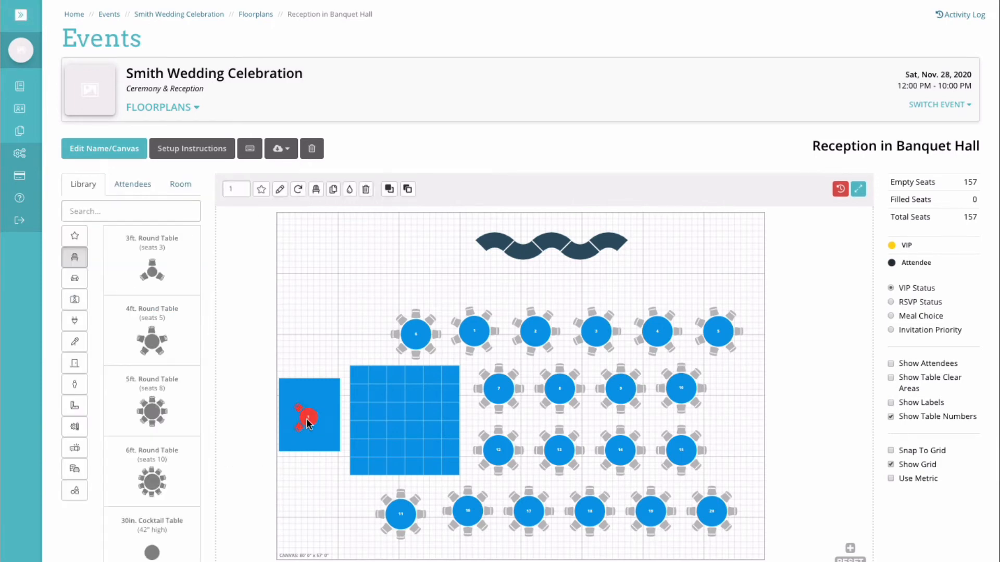
{"action": "left_click", "coordinate": [282, 191]}
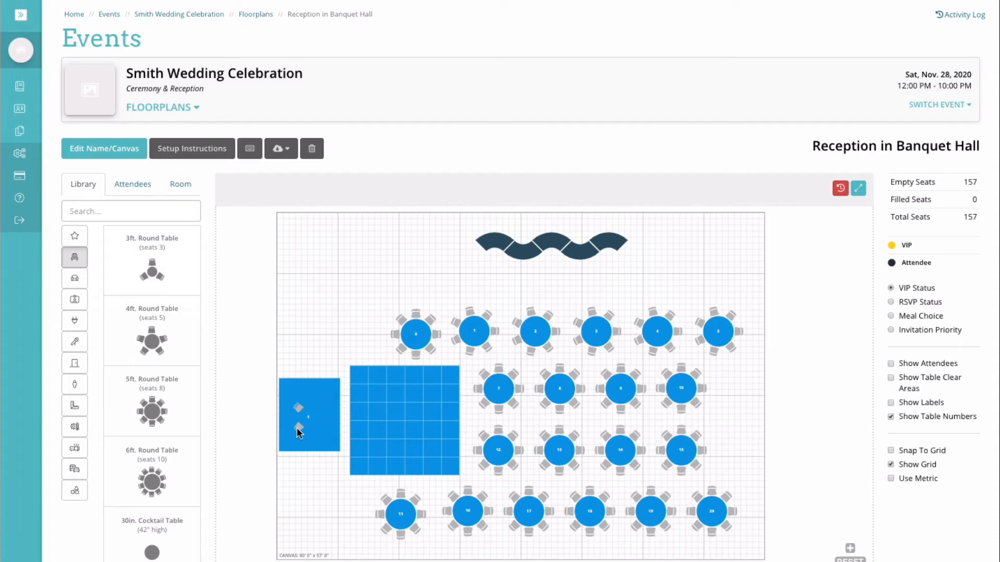
{"action": "left_click", "coordinate": [304, 420]}
{"action": "left_click", "coordinate": [238, 351]}
Attach the wedding celebration RSVP event to the floorplan for assigning attendees to seats.
{"action": "left_click", "coordinate": [133, 185]}
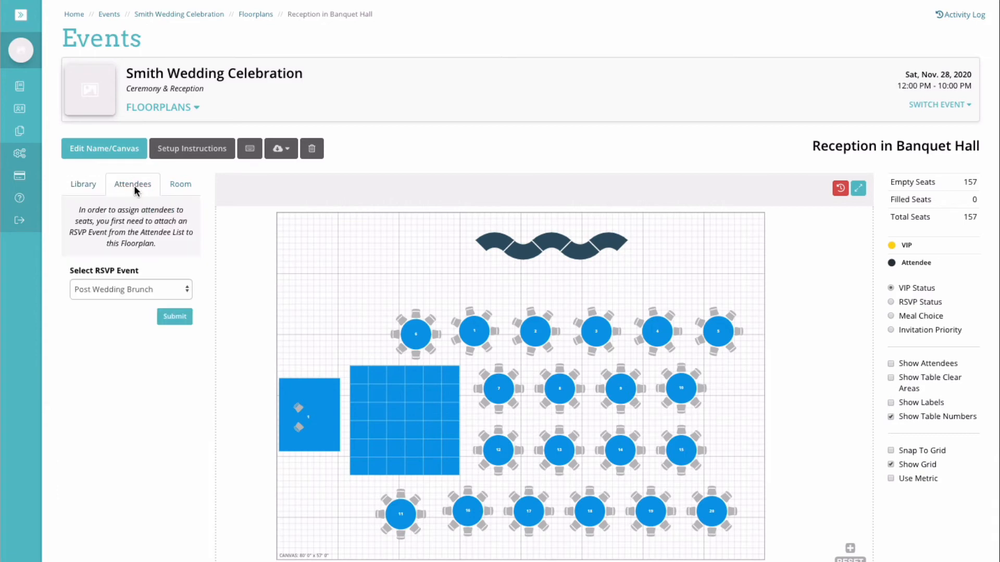
{"action": "left_click", "coordinate": [177, 295]}
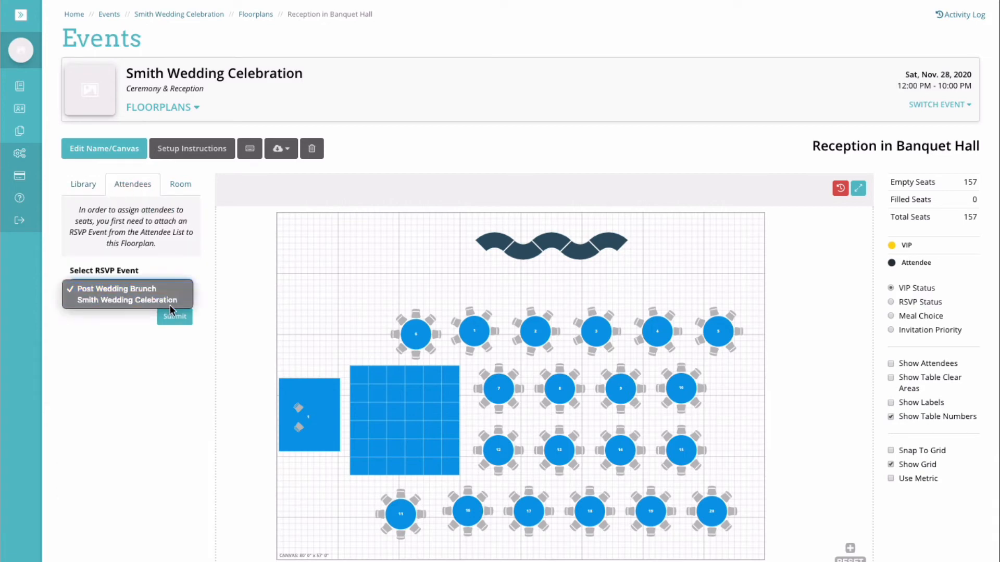
{"action": "left_click", "coordinate": [171, 301]}
{"action": "left_click", "coordinate": [180, 319]}
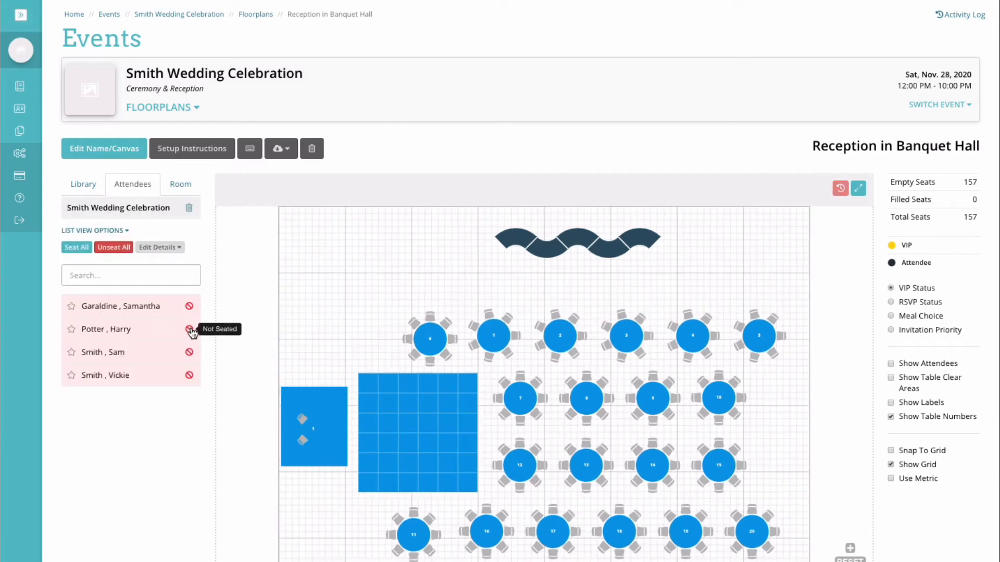
Seat the first two listed attendees on opposite sides of table 6 and the other two at the head table.
{"action": "left_click", "coordinate": [121, 231]}
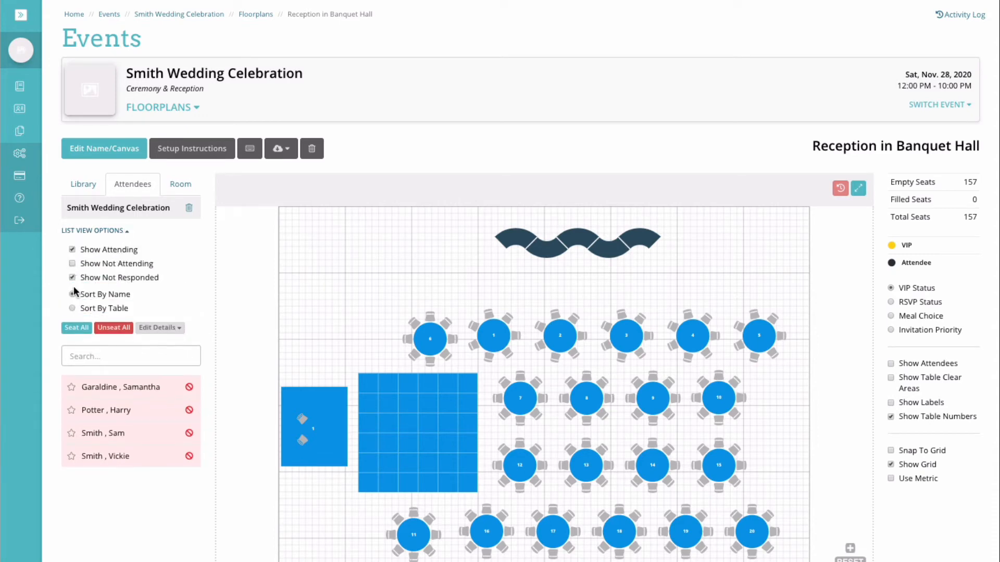
{"action": "left_click_drag", "start_coordinate": [100, 392], "coordinate": [408, 339]}
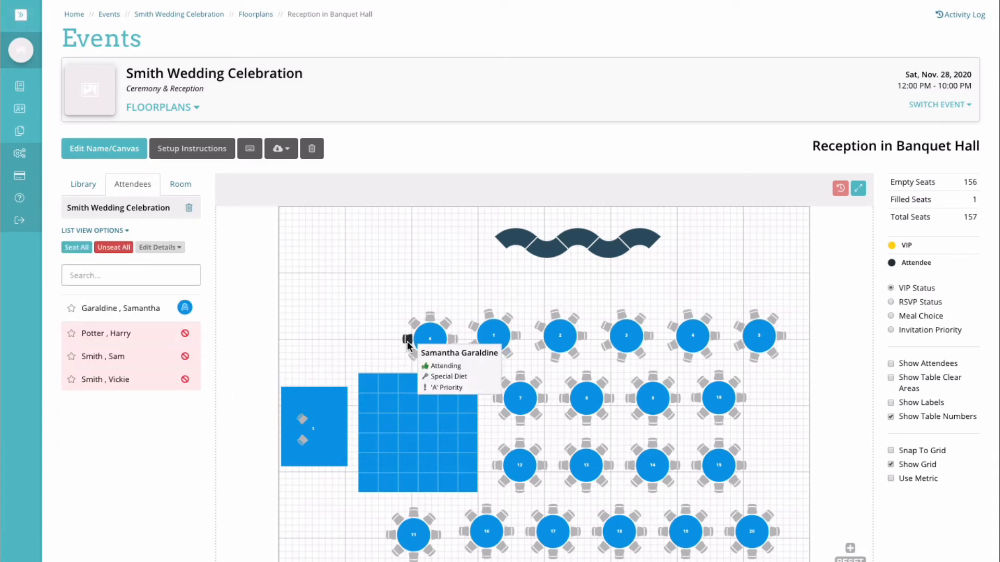
{"action": "left_click_drag", "start_coordinate": [105, 338], "coordinate": [452, 340]}
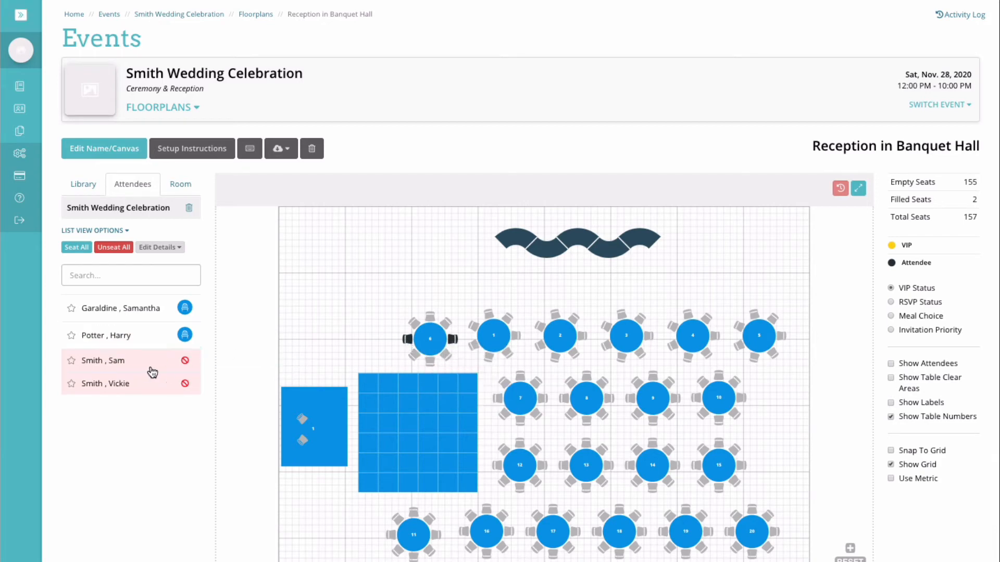
{"action": "left_click_drag", "start_coordinate": [102, 368], "coordinate": [287, 424]}
{"action": "left_click_drag", "start_coordinate": [301, 424], "coordinate": [302, 421]}
{"action": "left_click_drag", "start_coordinate": [116, 388], "coordinate": [301, 441]}
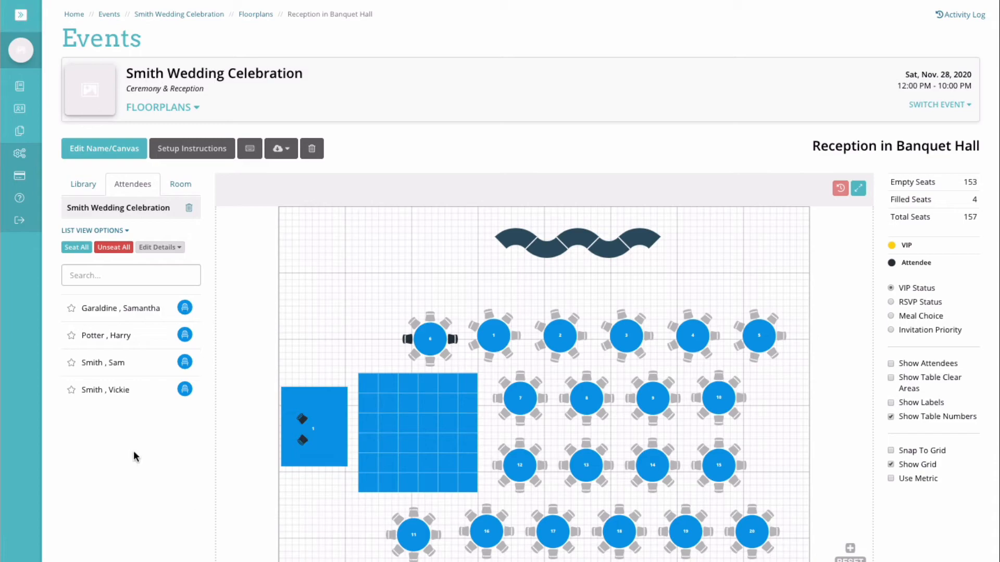
Unseat all attendees, and seat all four together as a group at table 10.
{"action": "left_click", "coordinate": [123, 247]}
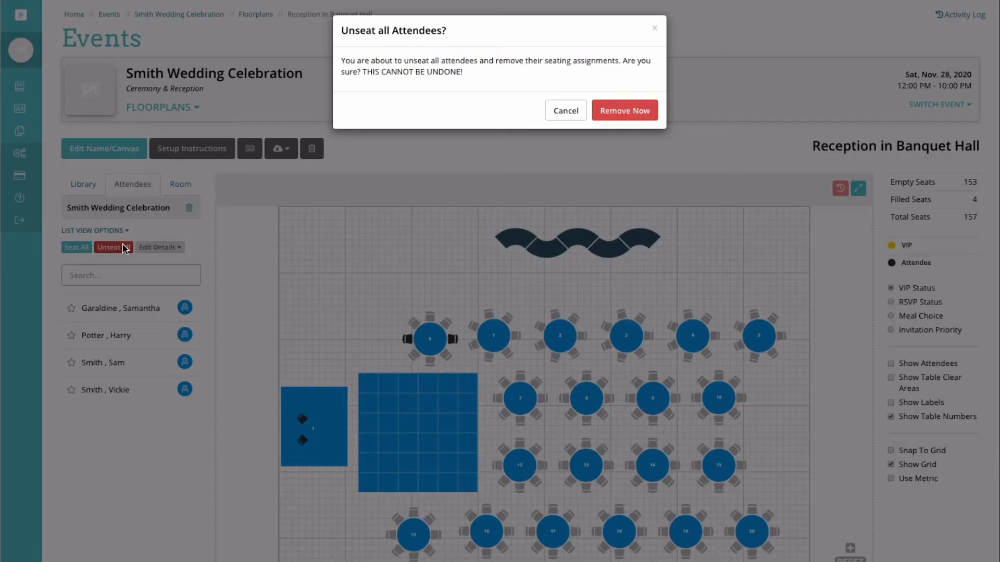
{"action": "left_click", "coordinate": [647, 111]}
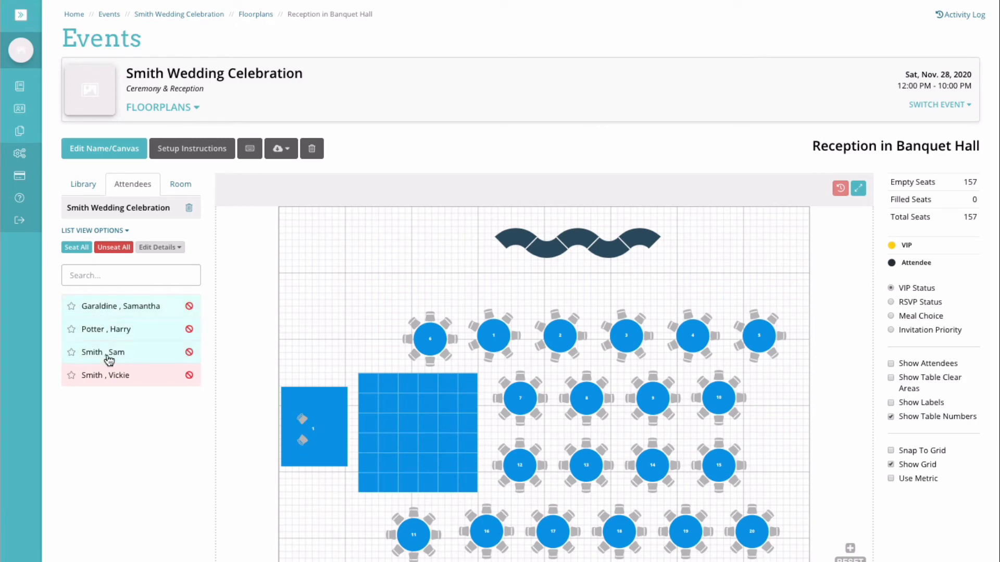
{"action": "left_click_drag", "start_coordinate": [104, 337], "coordinate": [738, 420]}
Move the last listed attendee from table 10 to a seat at table 6, and mark the last two listed attendees as VIPs.
{"action": "mouse_move", "coordinate": [718, 421]}
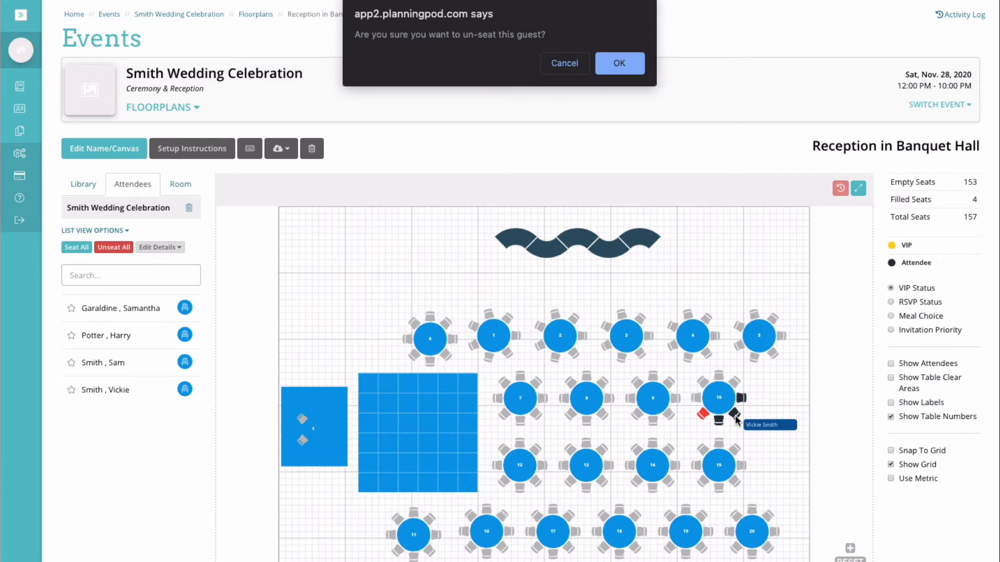
{"action": "left_click", "coordinate": [618, 63]}
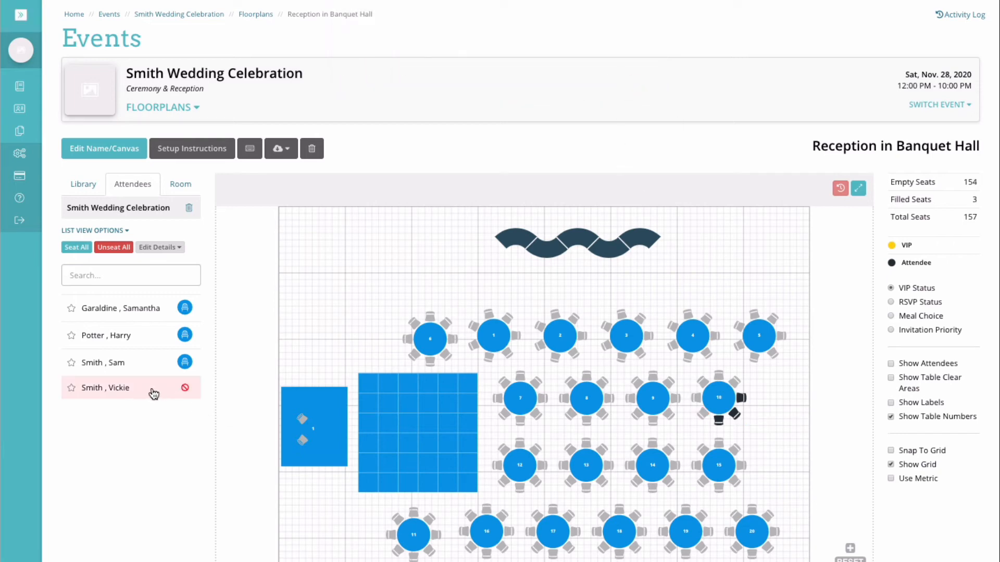
{"action": "left_click_drag", "start_coordinate": [125, 393], "coordinate": [451, 341]}
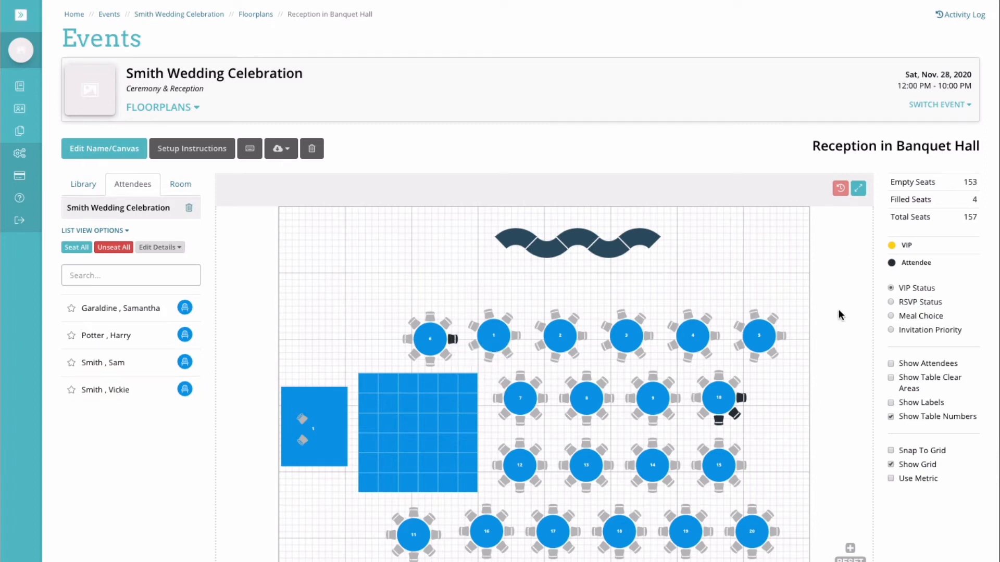
{"action": "left_click", "coordinate": [72, 363]}
{"action": "left_click", "coordinate": [71, 390]}
Show labels, table clear areas and attendee names on the floorplan, and check the names around table 10 up close.
{"action": "left_click", "coordinate": [891, 403]}
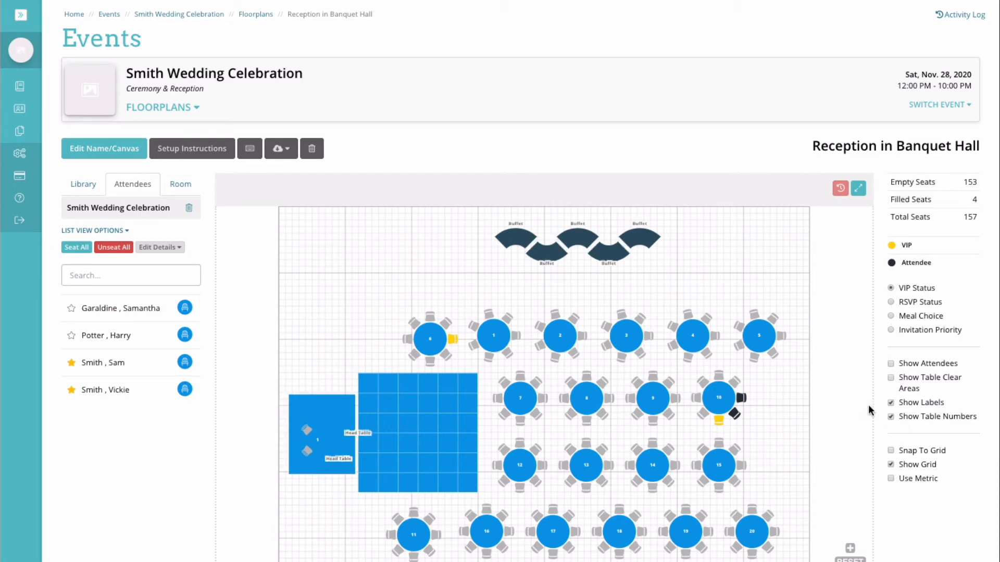
{"action": "left_click", "coordinate": [891, 379]}
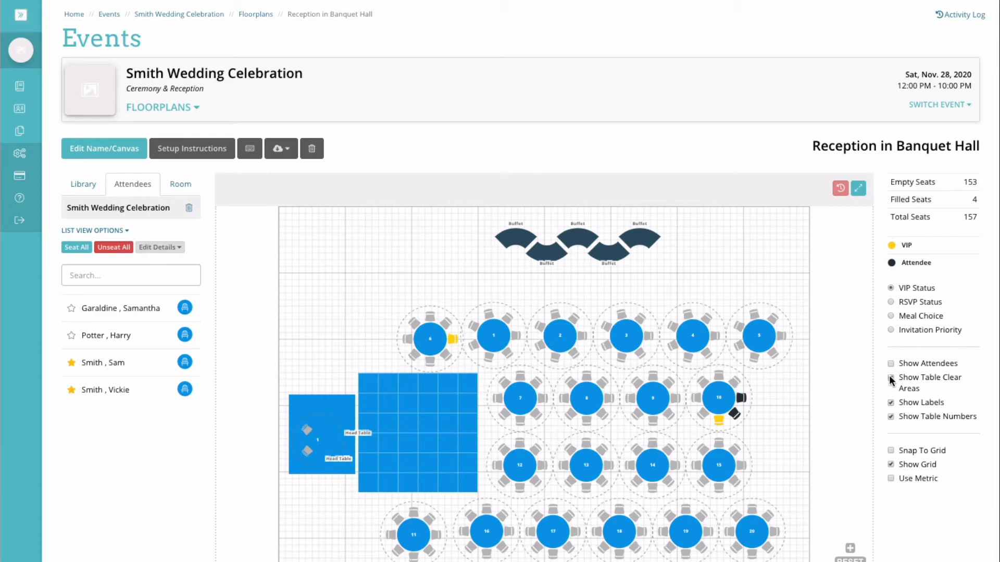
{"action": "left_click", "coordinate": [891, 364]}
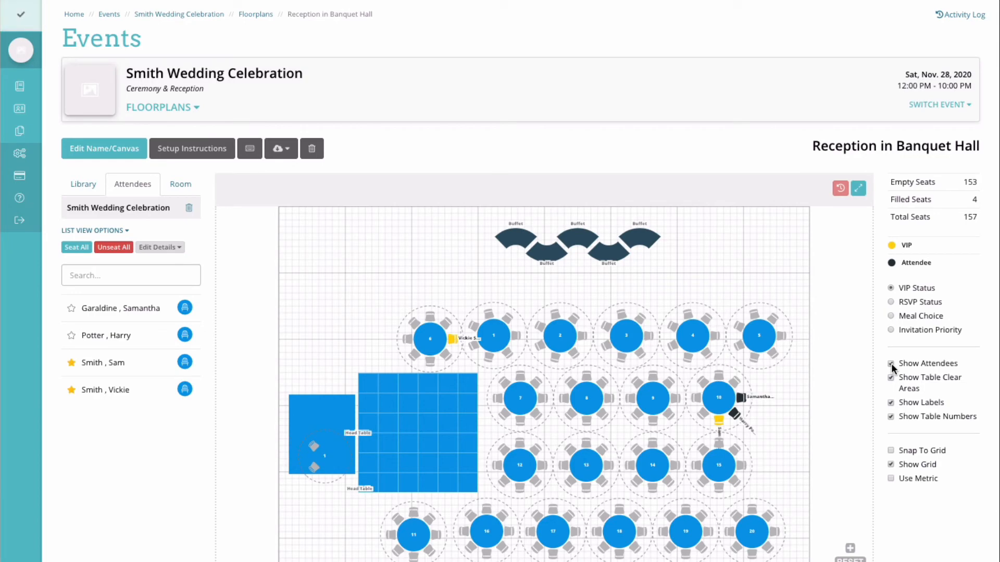
{"action": "scroll", "coordinate": [725, 423], "scroll_direction": "up", "scroll_amount": 5}
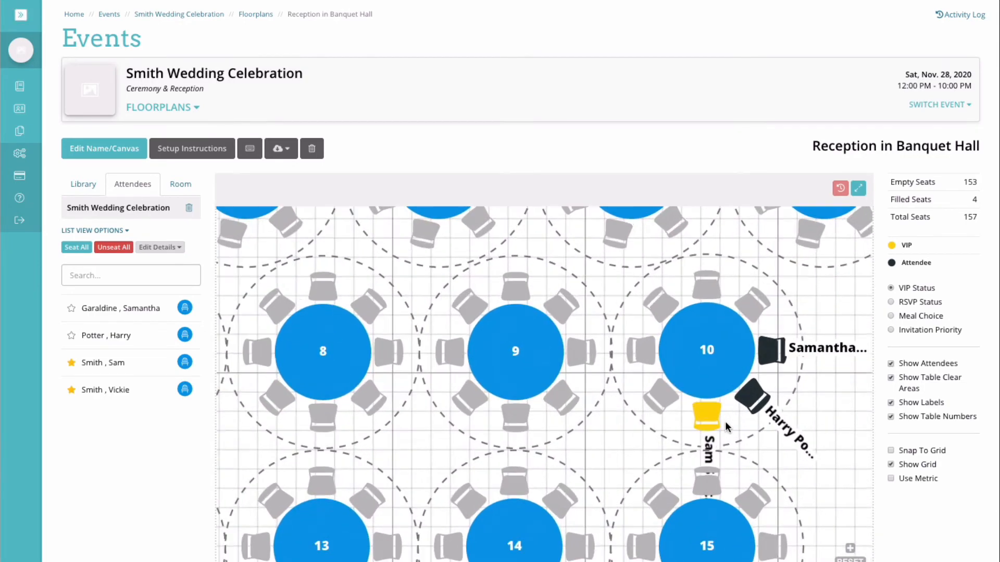
{"action": "scroll", "coordinate": [725, 420], "scroll_direction": "down", "scroll_amount": 1}
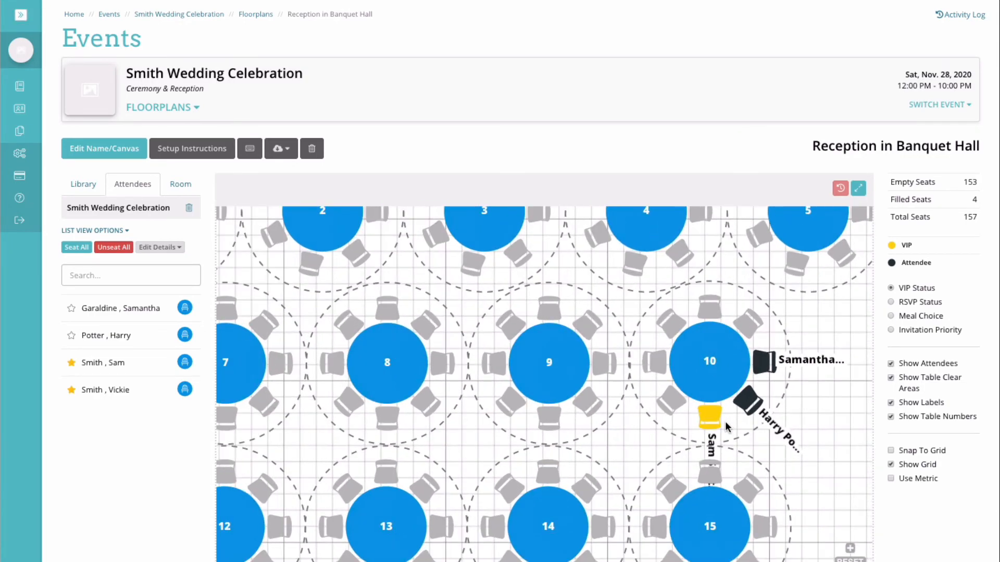
{"action": "left_click_drag", "start_coordinate": [649, 436], "coordinate": [635, 372]}
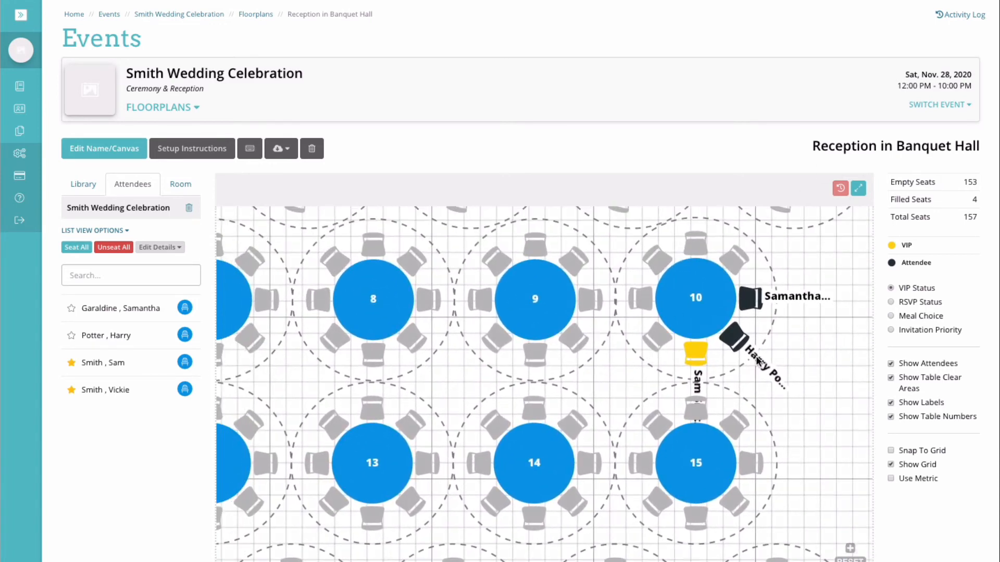
{"action": "left_click", "coordinate": [850, 559]}
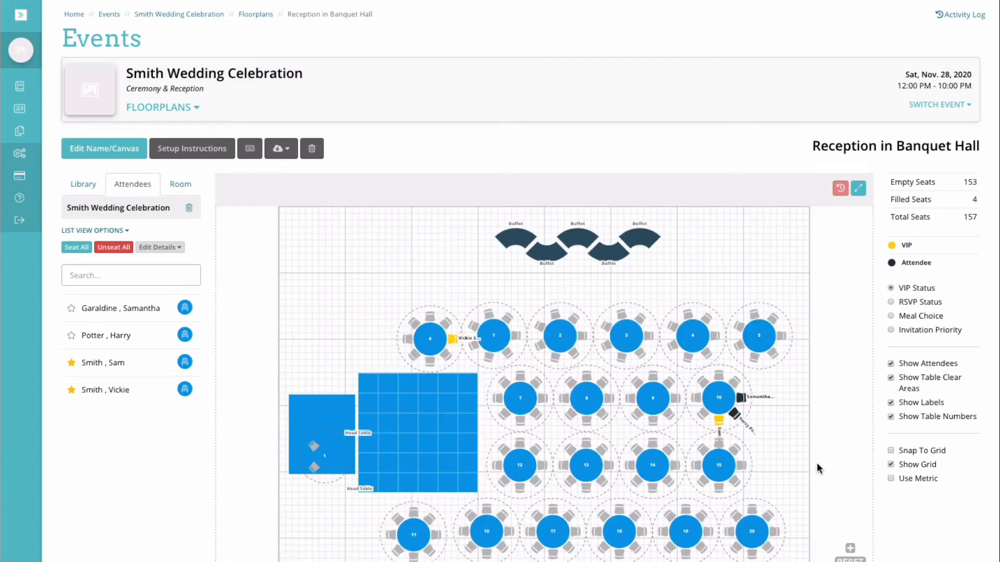
Review the seats colored by RSVP status, meal choice and invitation priority, ending on VIP status.
{"action": "left_click", "coordinate": [891, 302]}
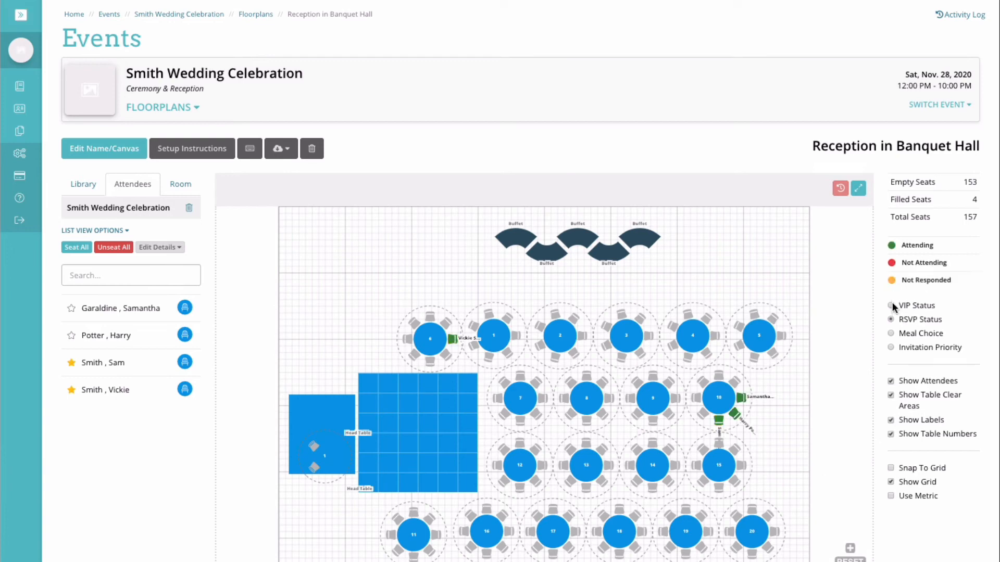
{"action": "left_click", "coordinate": [892, 334]}
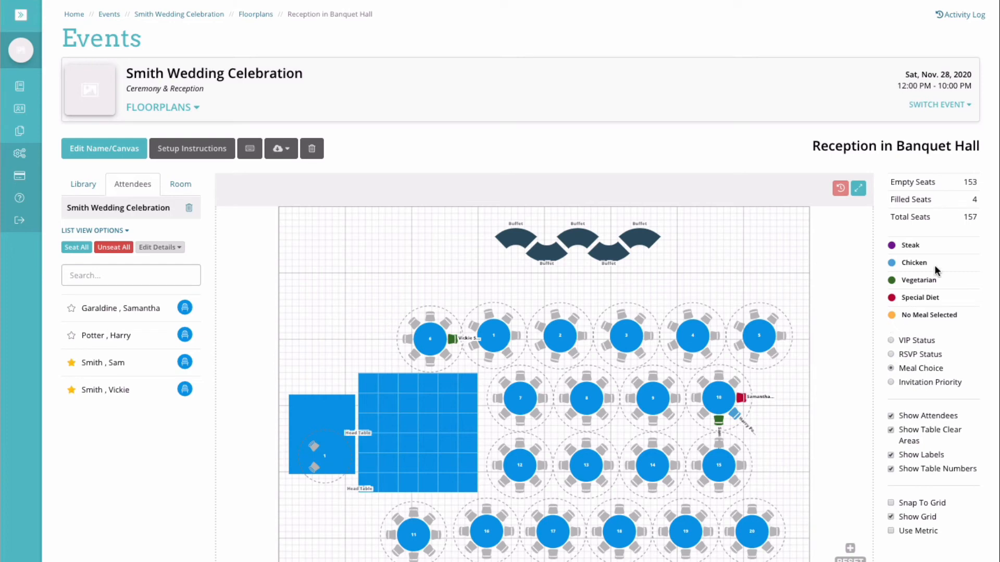
{"action": "left_click", "coordinate": [891, 382]}
{"action": "left_click", "coordinate": [891, 305]}
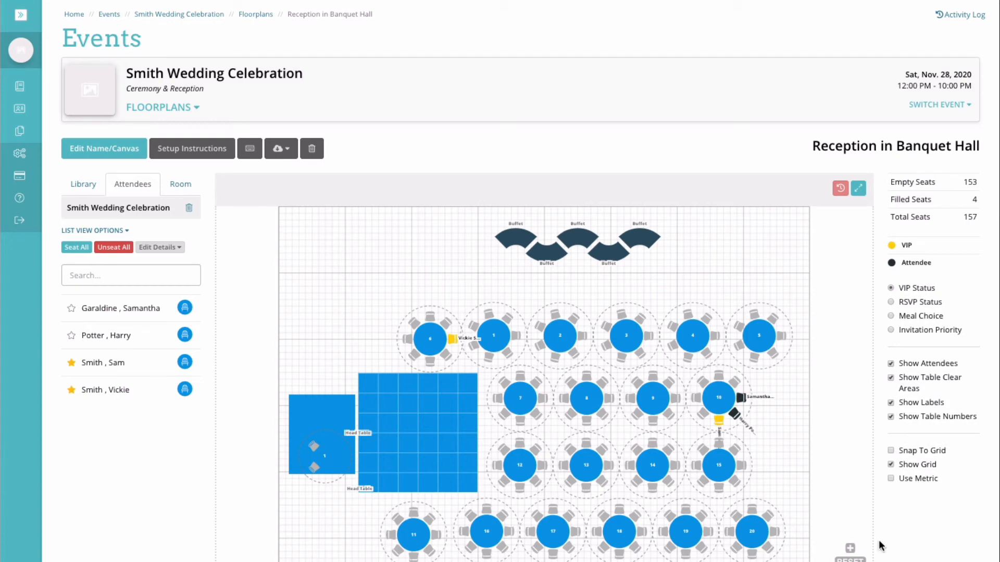
Switch the floorplan's measurements to metric and back to feet and inches.
{"action": "left_click", "coordinate": [890, 477]}
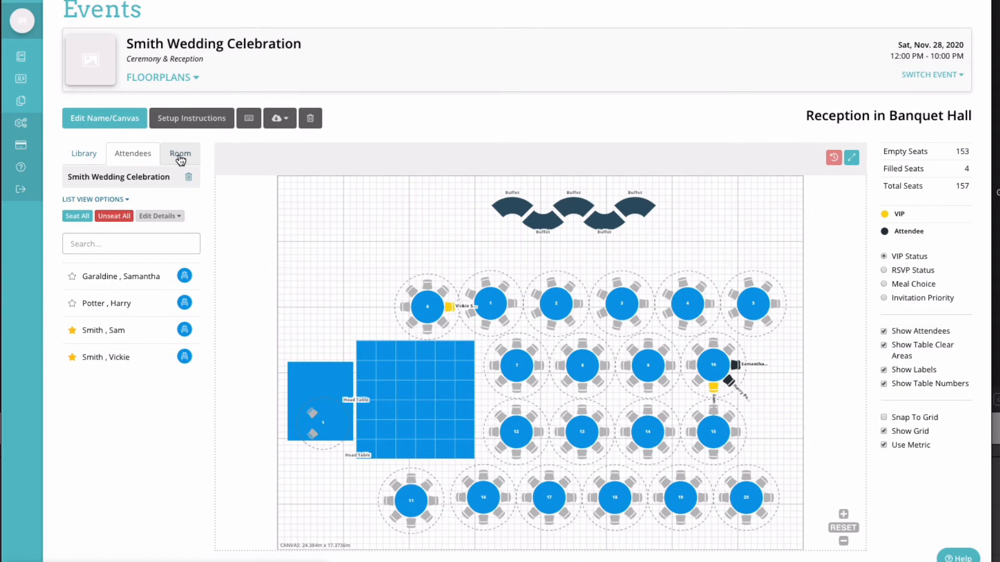
{"action": "left_click", "coordinate": [179, 185]}
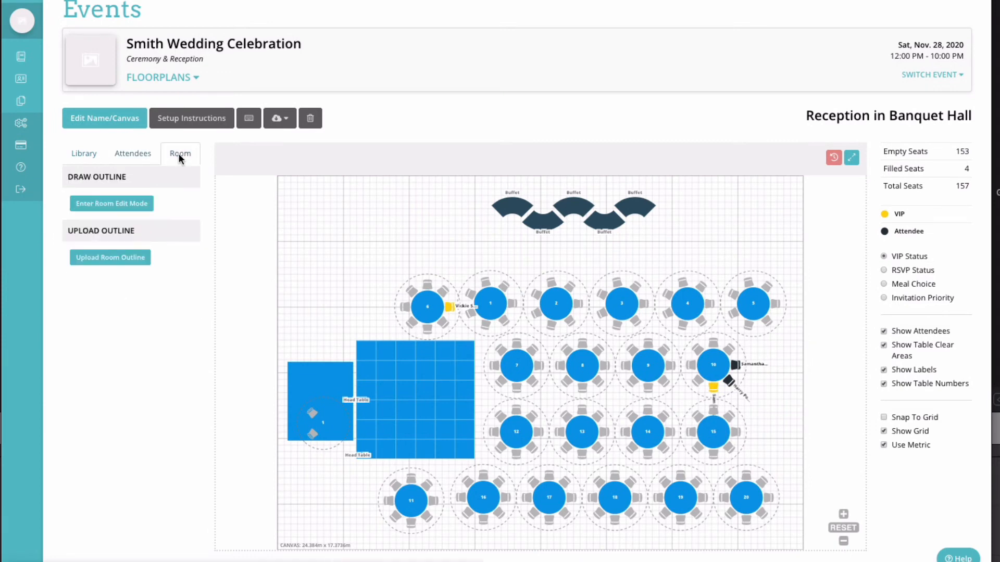
{"action": "left_click", "coordinate": [883, 445]}
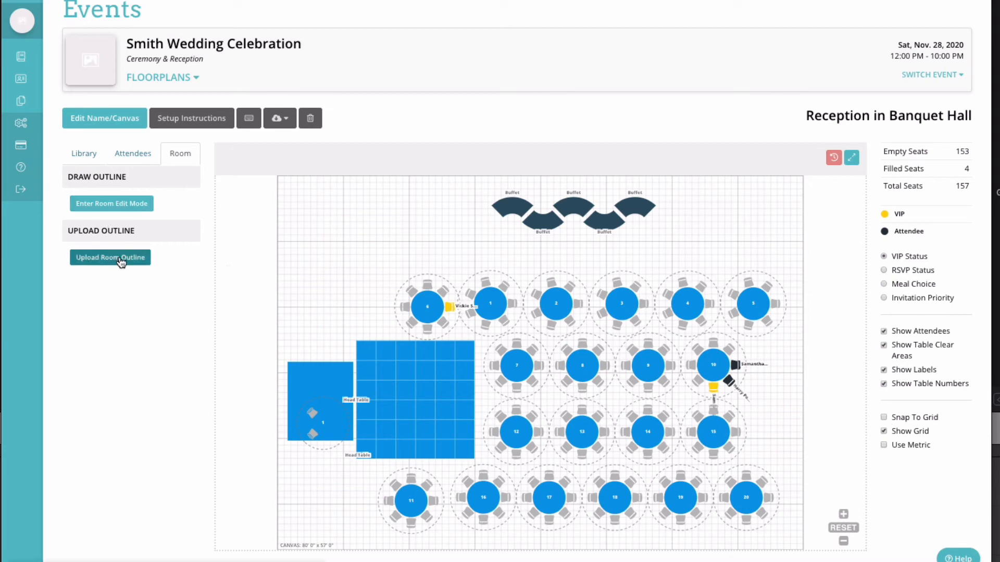
Start drawing the room outline by adding a 75 ft wall segment along the canvas's upper edge.
{"action": "left_click", "coordinate": [123, 203]}
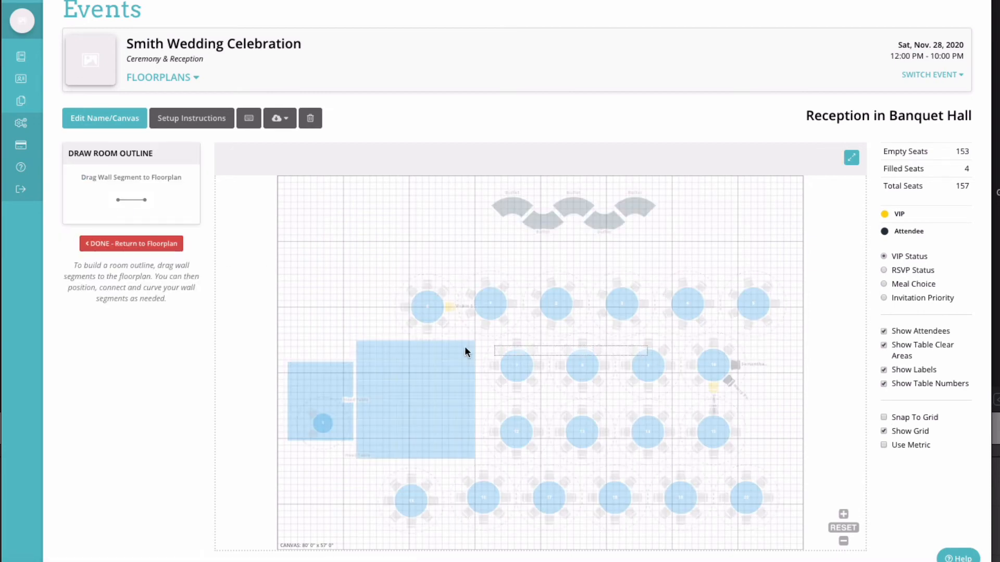
{"action": "left_click_drag", "start_coordinate": [132, 198], "coordinate": [471, 193]}
{"action": "double_click", "coordinate": [284, 53]}
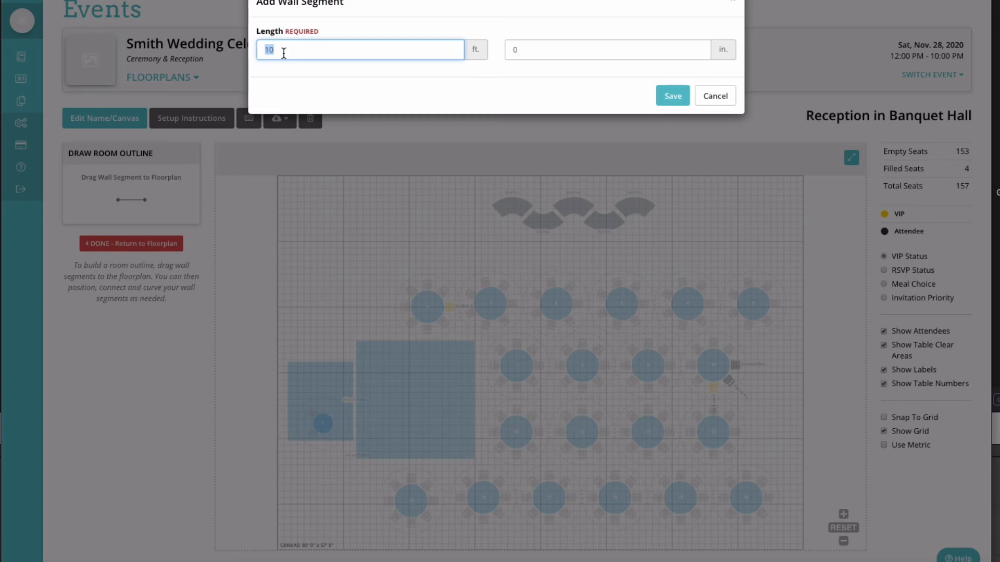
{"action": "type", "text": "75"}
{"action": "left_click", "coordinate": [673, 95]}
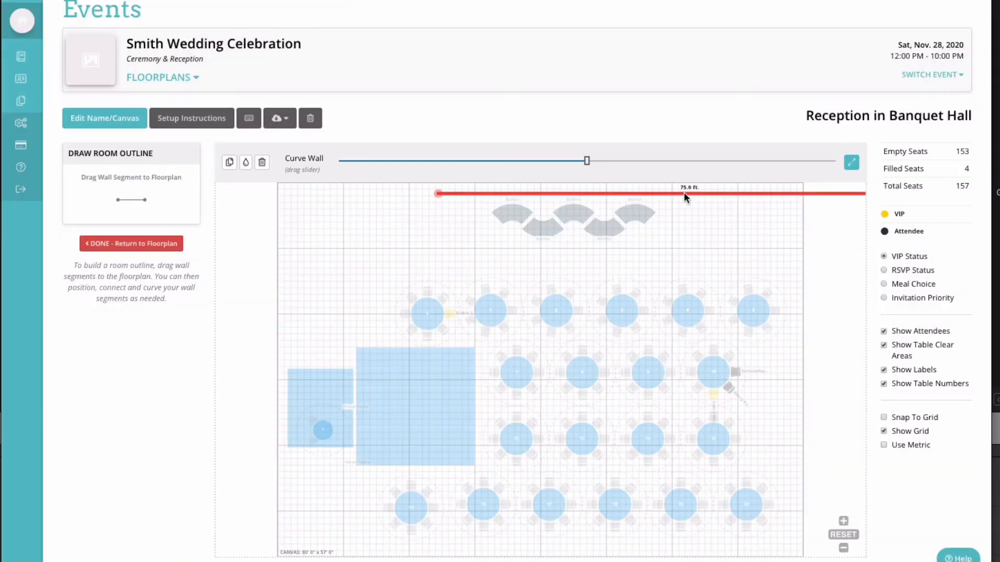
{"action": "left_click_drag", "start_coordinate": [564, 195], "coordinate": [555, 189]}
Add a vertical wall about 43.5 ft long down the canvas's left edge, joined to the upper wall's left end.
{"action": "left_click_drag", "start_coordinate": [132, 200], "coordinate": [456, 295]}
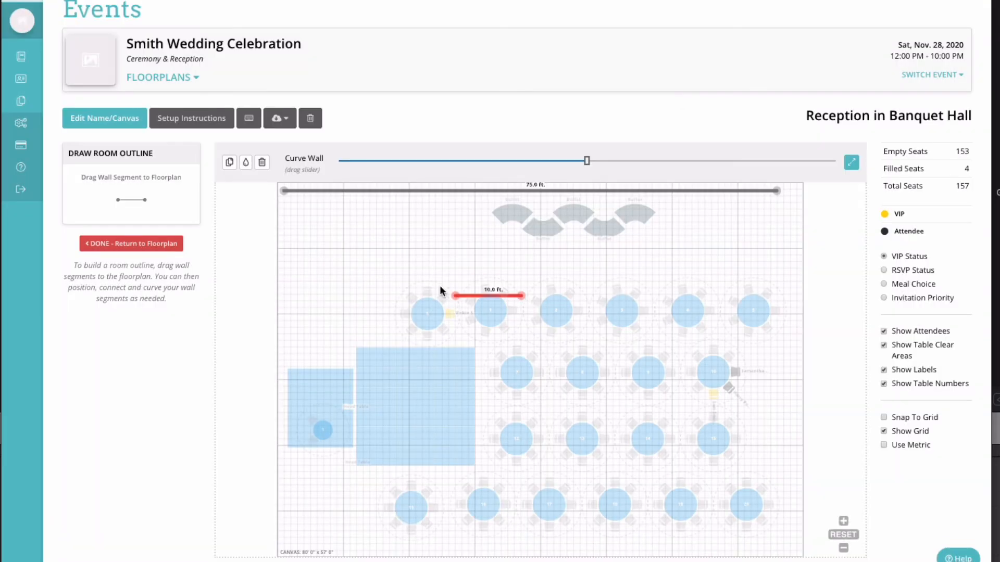
{"action": "left_click_drag", "start_coordinate": [521, 295], "coordinate": [377, 491]}
{"action": "left_click_drag", "start_coordinate": [455, 289], "coordinate": [286, 188]}
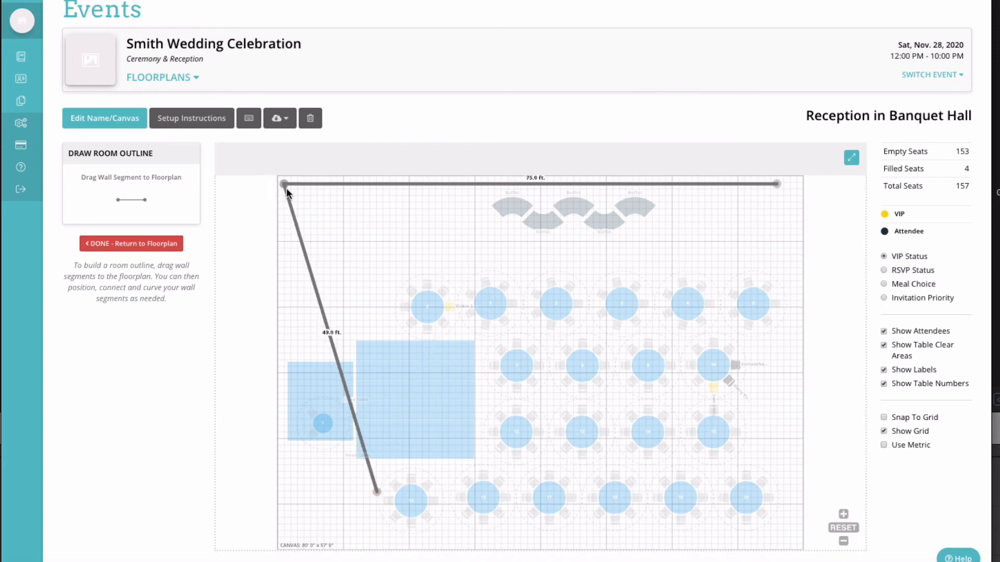
{"action": "left_click_drag", "start_coordinate": [377, 491], "coordinate": [282, 468]}
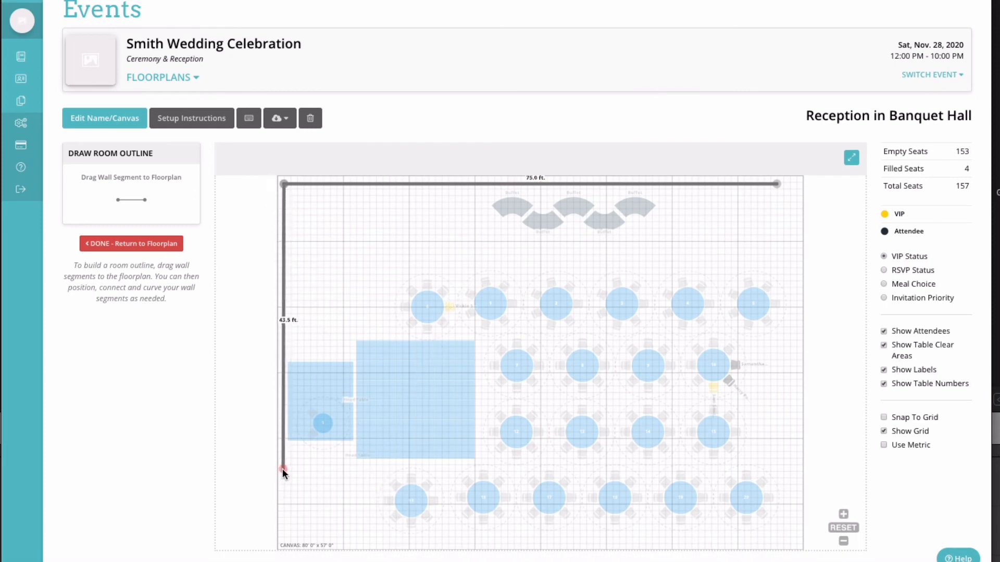
Add a corner wall from the left wall's lower end to the canvas's lower edge, and curve it outward to about 18.3 ft.
{"action": "left_click_drag", "start_coordinate": [131, 200], "coordinate": [632, 465]}
{"action": "left_click", "coordinate": [672, 96]}
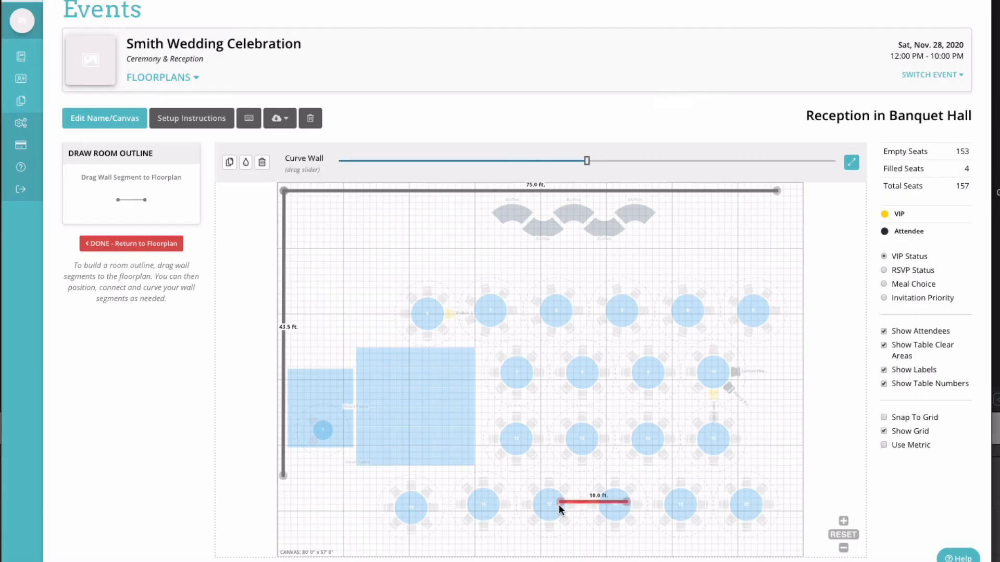
{"action": "left_click_drag", "start_coordinate": [583, 498], "coordinate": [283, 471]}
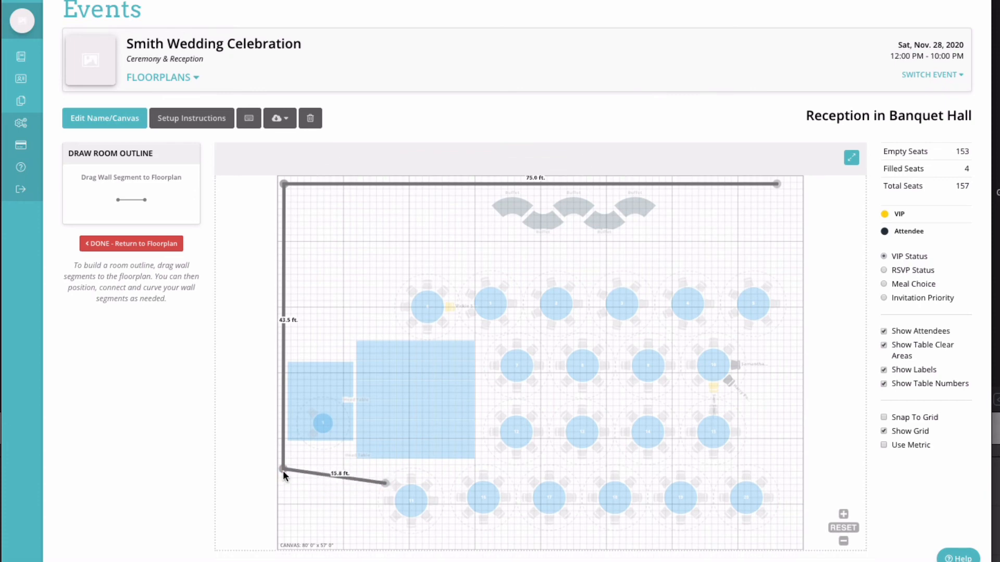
{"action": "left_click_drag", "start_coordinate": [384, 483], "coordinate": [362, 540]}
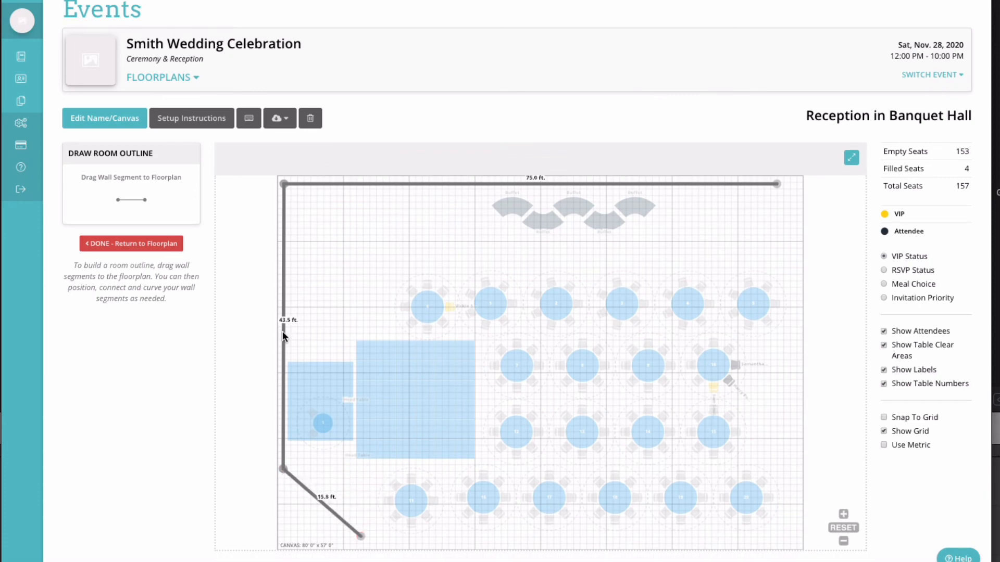
{"action": "left_click", "coordinate": [332, 512]}
{"action": "left_click_drag", "start_coordinate": [587, 161], "coordinate": [529, 169]}
Add a wall about 64.8 ft long along the canvas's lower edge, starting at the end of the curved corner.
{"action": "left_click_drag", "start_coordinate": [134, 201], "coordinate": [367, 539]}
{"action": "left_click", "coordinate": [672, 96]}
{"action": "left_click", "coordinate": [515, 531]}
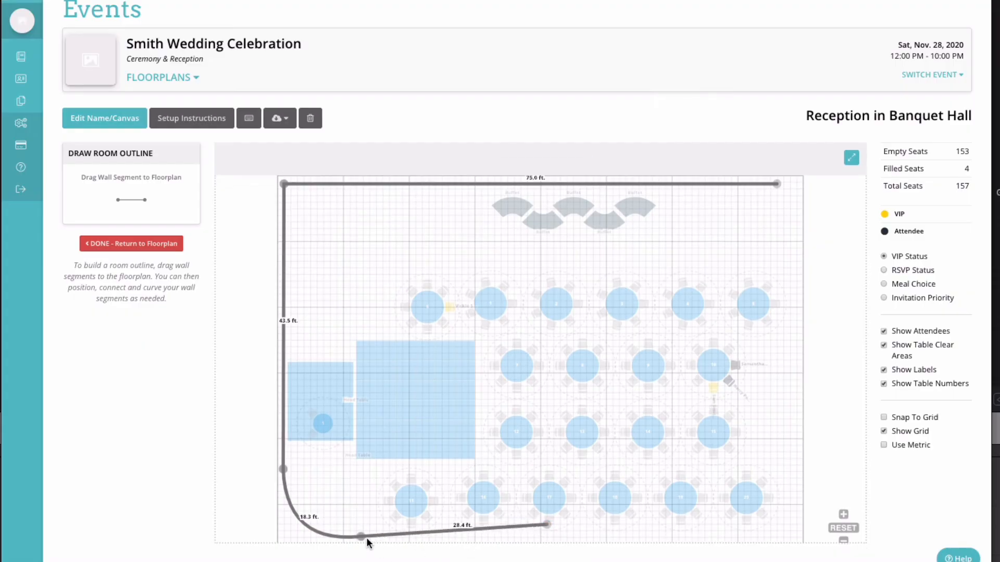
{"action": "left_click_drag", "start_coordinate": [547, 525], "coordinate": [786, 538]}
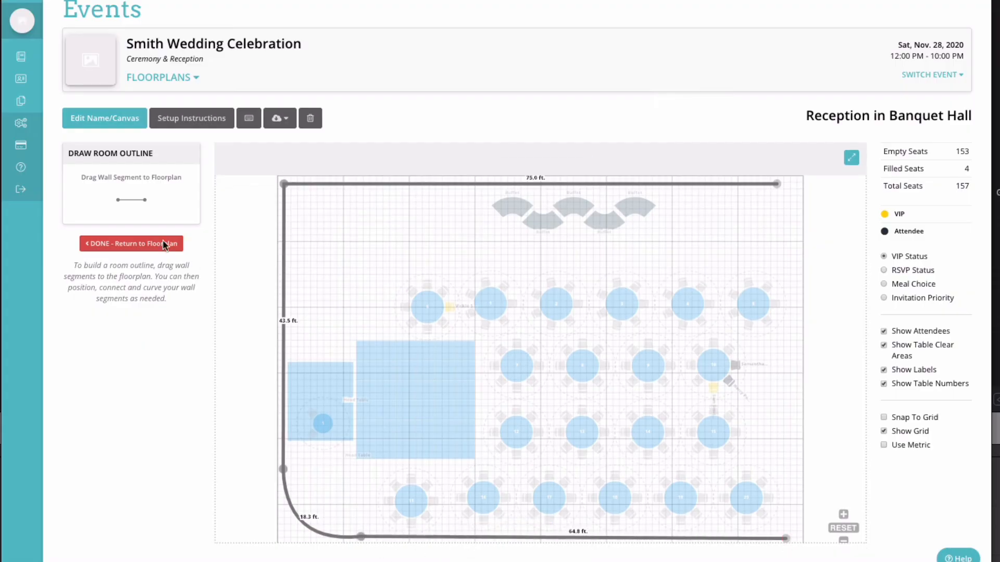
Close the room outline with a right wall about 53.9 ft long, extending the upper wall to meet it.
{"action": "left_click_drag", "start_coordinate": [134, 200], "coordinate": [778, 191]}
{"action": "left_click", "coordinate": [670, 96]}
{"action": "left_click", "coordinate": [662, 336]}
{"action": "left_click_drag", "start_coordinate": [798, 339], "coordinate": [786, 538]}
{"action": "left_click_drag", "start_coordinate": [779, 185], "coordinate": [785, 186]}
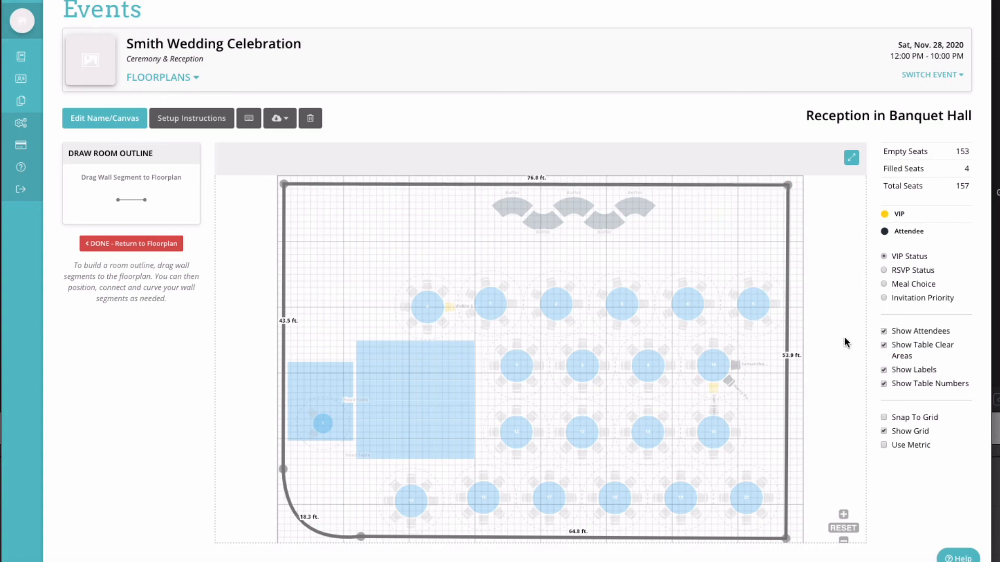
Partition the room's upper-left corner with a 10 ft wall from the left wall and a diagonal wall about 15.5 ft long to the upper wall.
{"action": "mouse_move", "coordinate": [131, 199]}
{"action": "left_mouse_down"}
{"action": "mouse_move", "coordinate": [214, 223]}
{"action": "mouse_move", "coordinate": [301, 280]}
{"action": "mouse_move", "coordinate": [324, 282]}
{"action": "left_mouse_up"}
{"action": "left_click", "coordinate": [673, 95]}
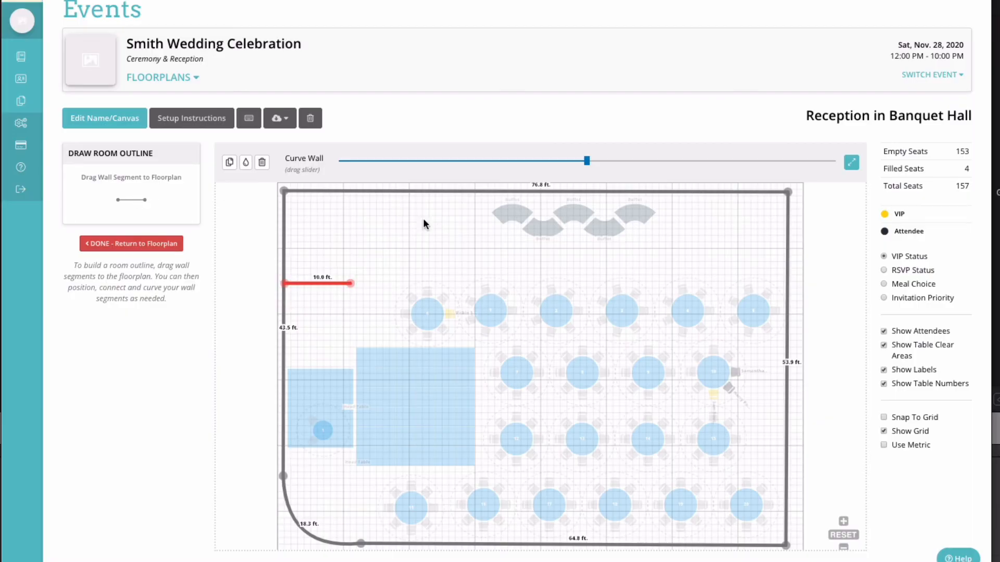
{"action": "left_click", "coordinate": [678, 96]}
{"action": "left_click_drag", "start_coordinate": [424, 220], "coordinate": [350, 277]}
{"action": "left_click_drag", "start_coordinate": [489, 214], "coordinate": [396, 184]}
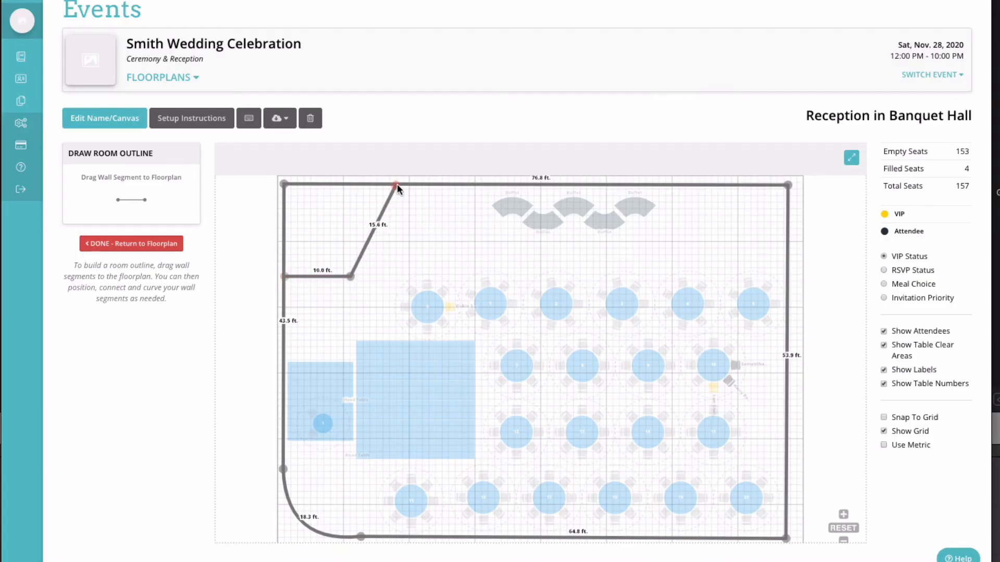
Finish the room outline and place a double door on the diagonal wall.
{"action": "left_click", "coordinate": [150, 247]}
{"action": "left_click", "coordinate": [86, 153]}
Save the setup instructions "Pleas follow floorplan exactly to ensure good flow. Stage should be reset between dinner for the band.".
{"action": "left_click", "coordinate": [191, 119]}
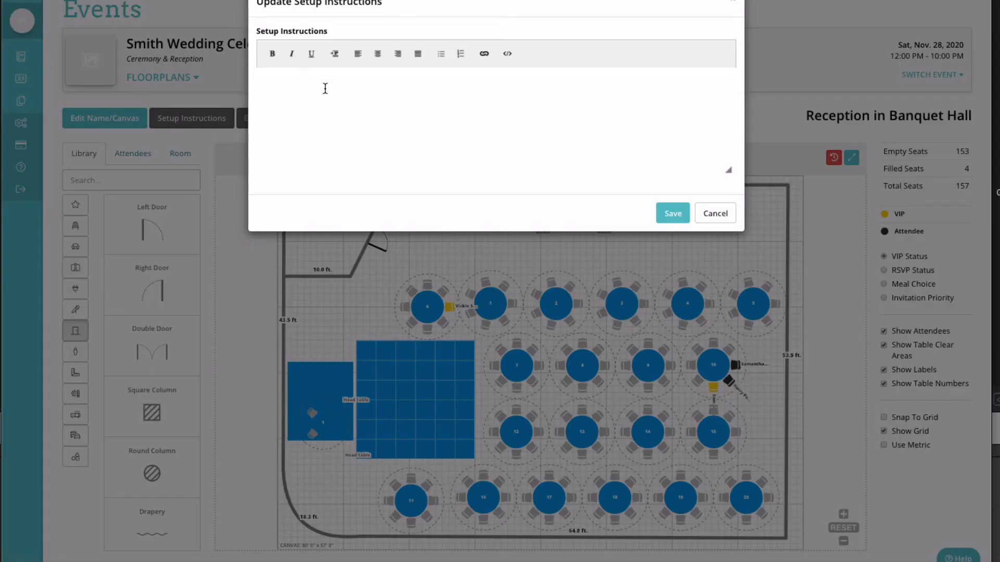
{"action": "type", "text": "Pleas follow floorplan exactly to ensure"}
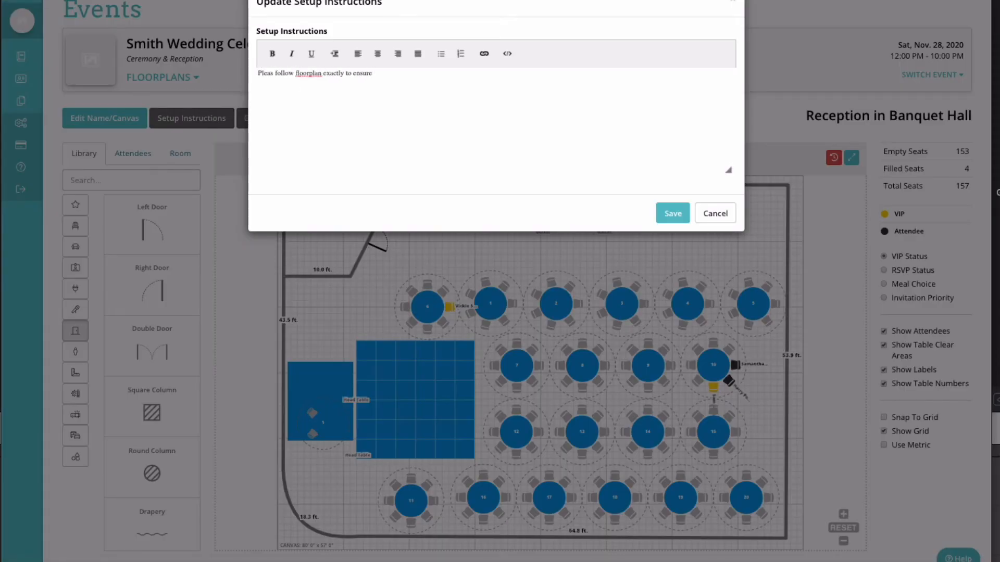
{"action": "type", "text": " good flow. Stage should be reset between di"}
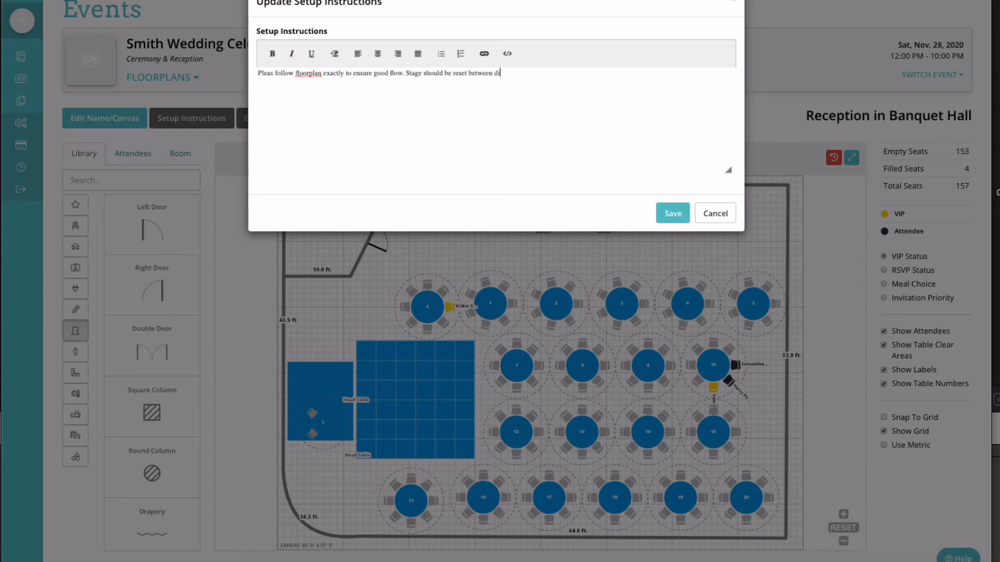
{"action": "type", "text": "nner for the band."}
{"action": "left_click", "coordinate": [672, 213]}
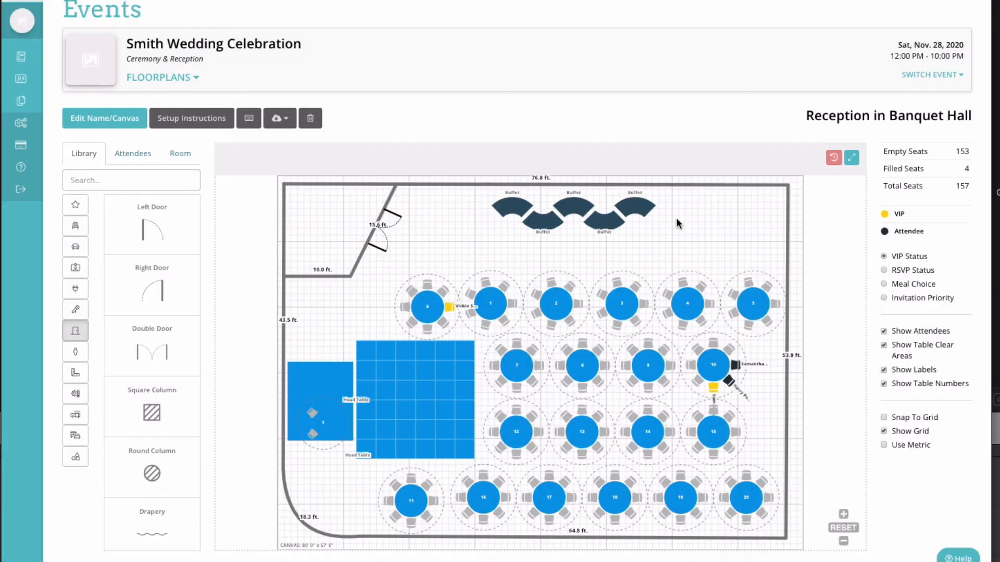
Generate a floorplan PDF with a detail page for each table, the Meal Choice seating view and labels shown.
{"action": "left_click", "coordinate": [287, 121]}
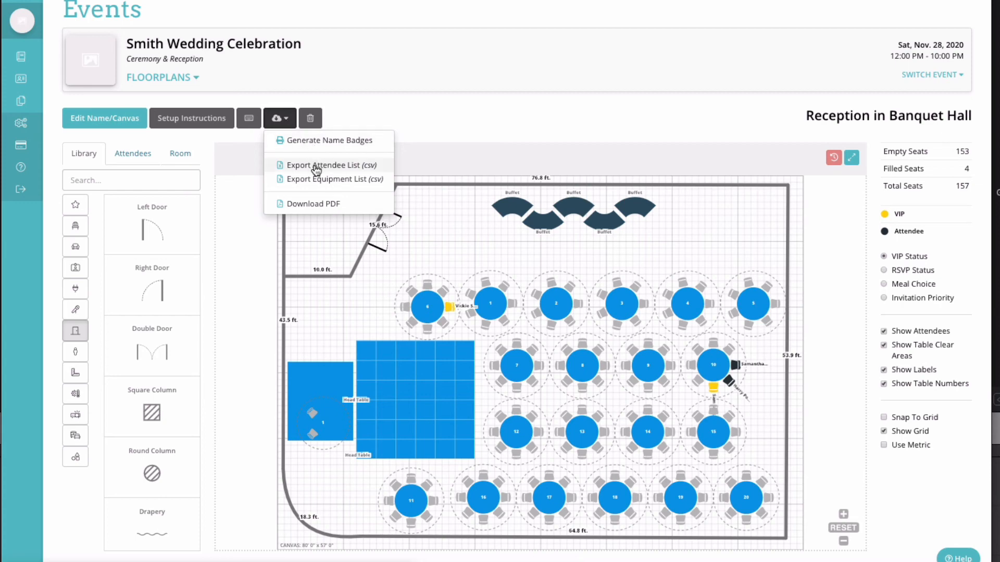
{"action": "left_click", "coordinate": [313, 204]}
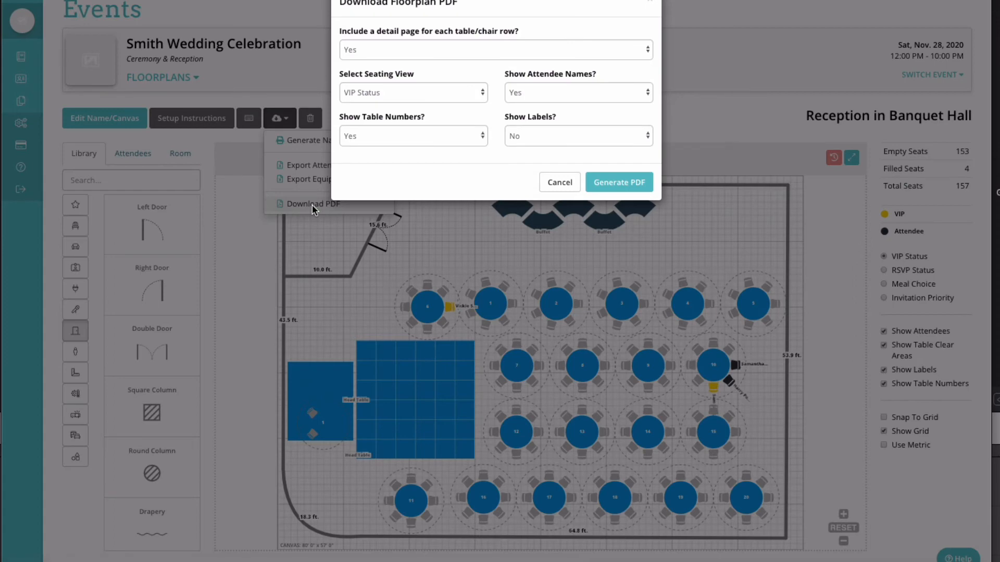
{"action": "left_click", "coordinate": [472, 50]}
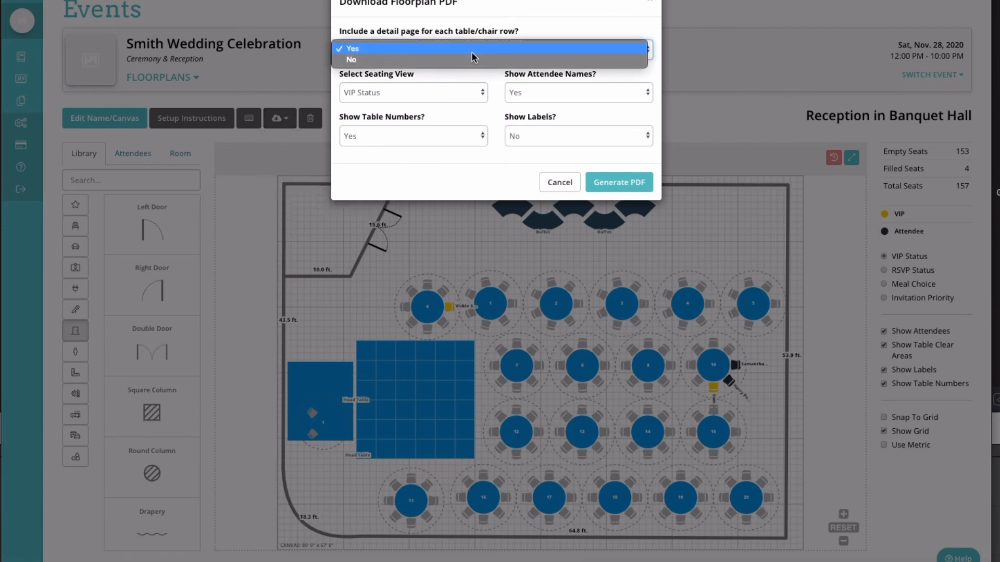
{"action": "left_click", "coordinate": [473, 53]}
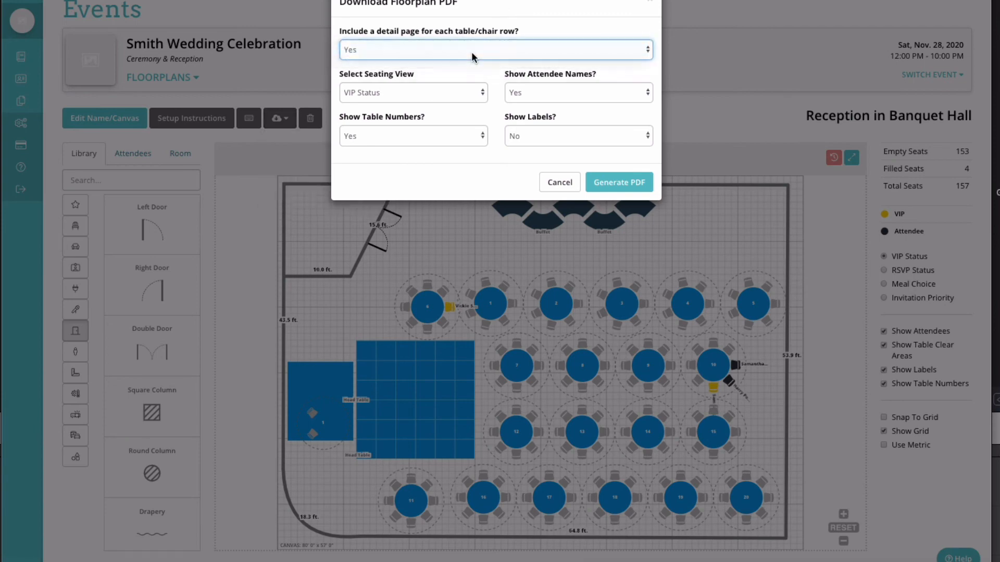
{"action": "left_click", "coordinate": [454, 94]}
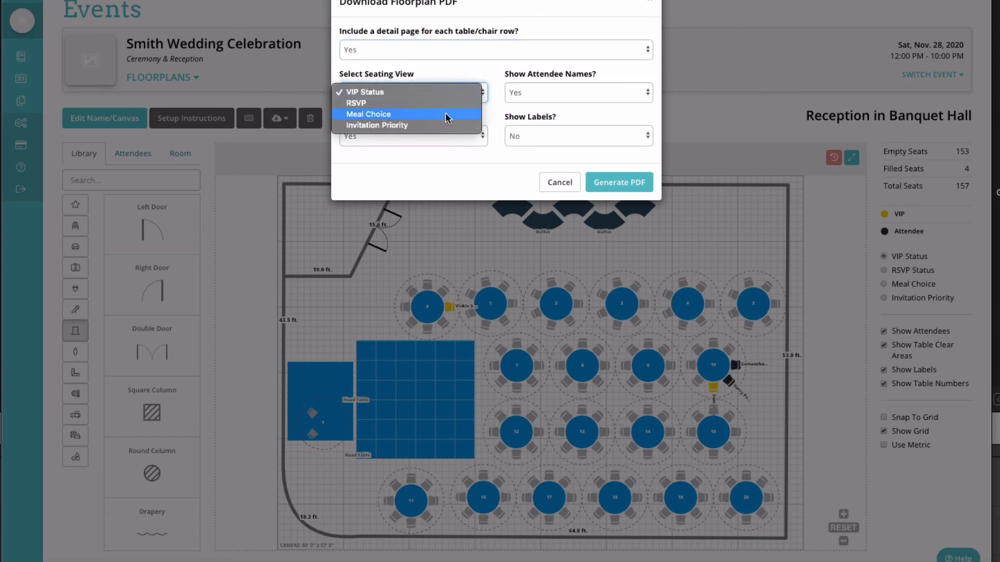
{"action": "left_click", "coordinate": [445, 114]}
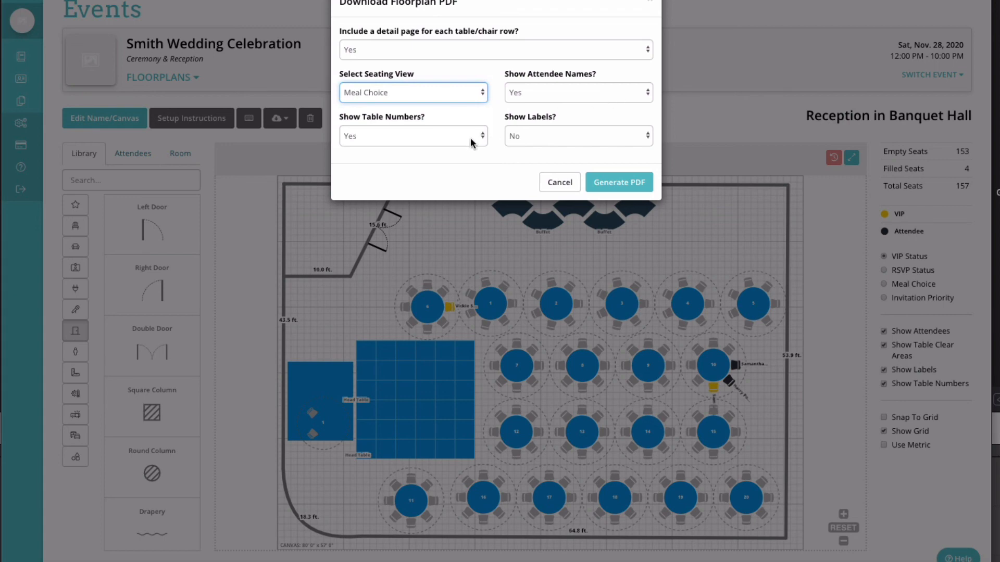
{"action": "left_click", "coordinate": [602, 140]}
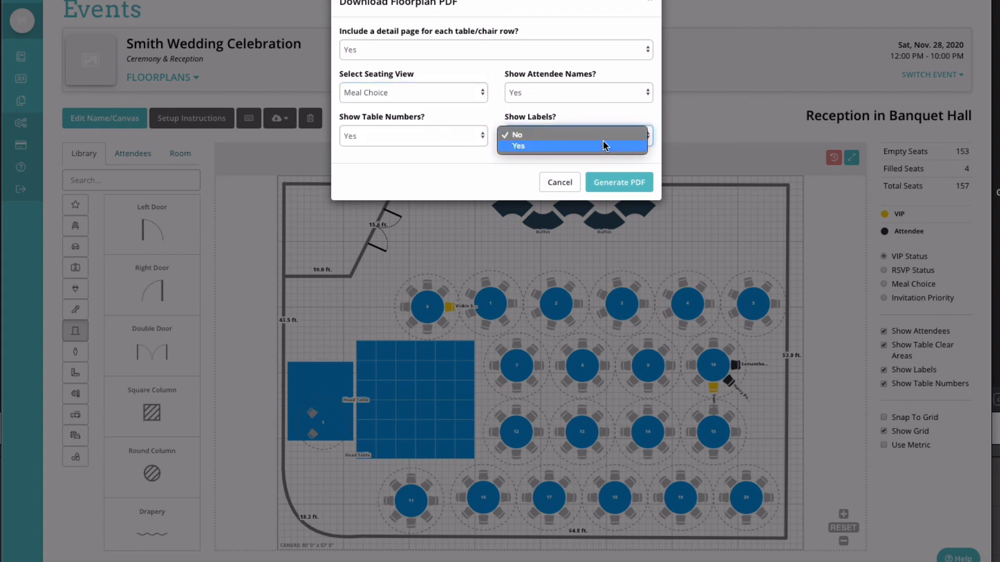
{"action": "left_click", "coordinate": [602, 144]}
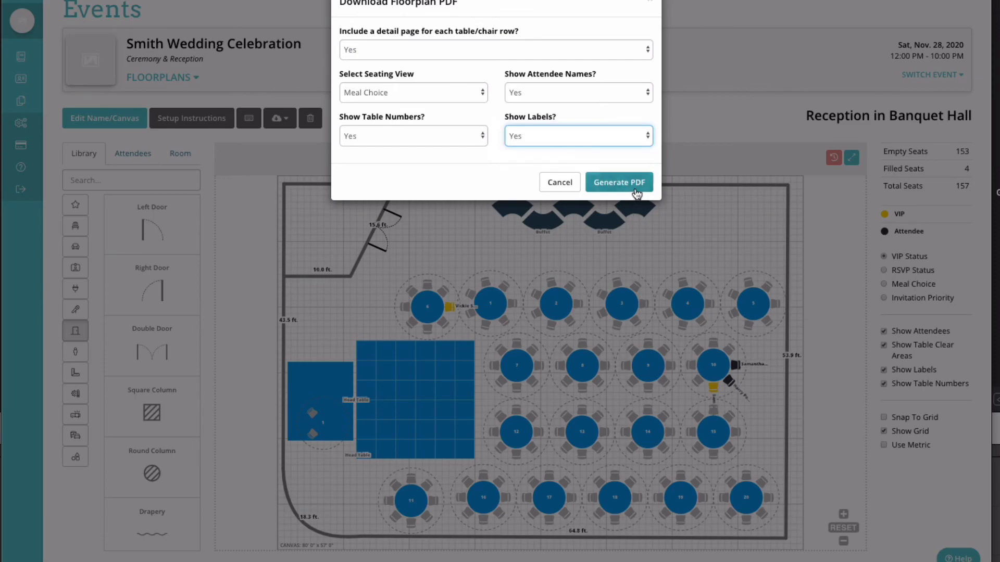
{"action": "left_click", "coordinate": [633, 188]}
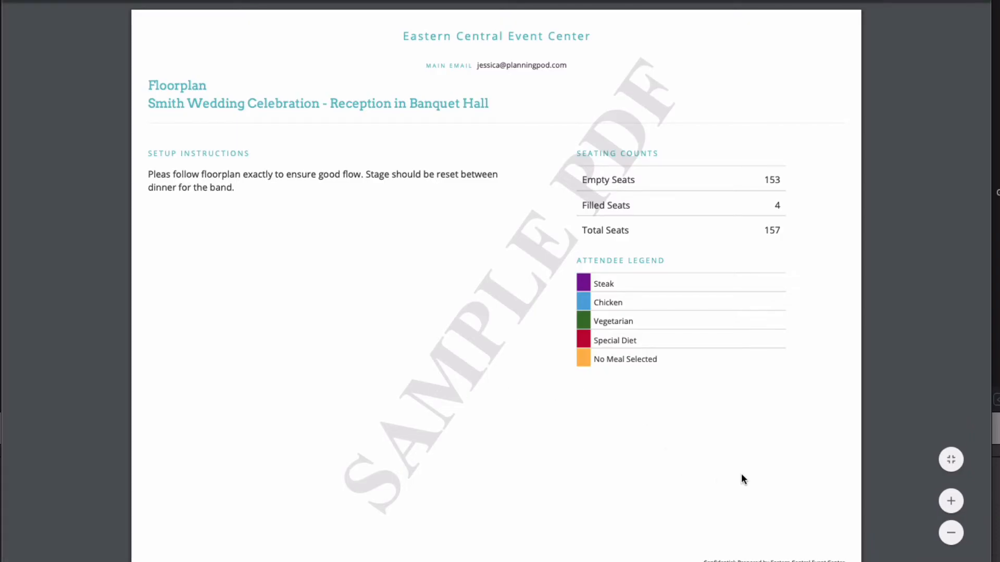
Review the PDF's setup instructions and meal legend, the floorplan page, and the detail page for table 6.
{"action": "scroll", "coordinate": [742, 476], "scroll_direction": "down", "scroll_amount": 1}
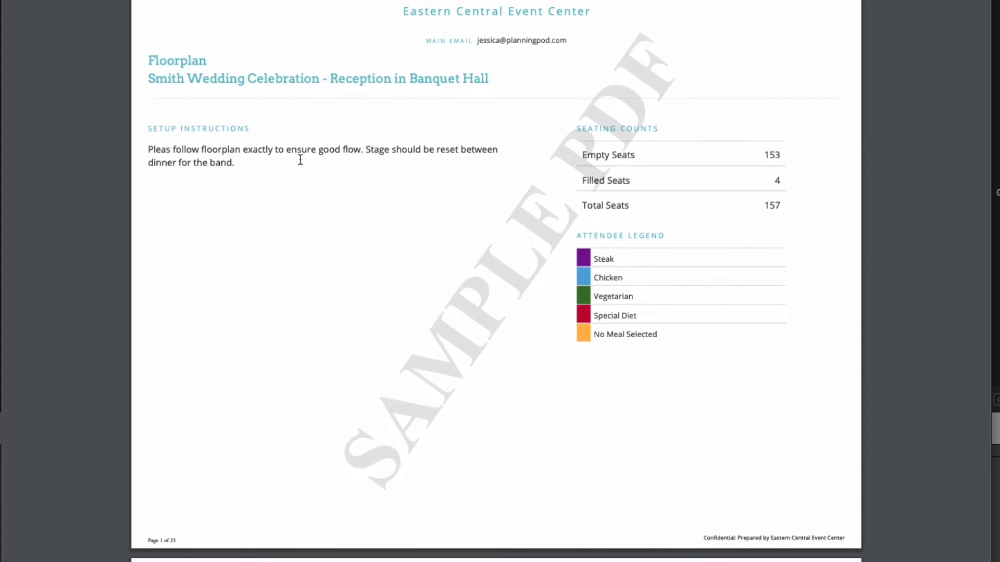
{"action": "scroll", "coordinate": [650, 354], "scroll_direction": "down", "scroll_amount": 4}
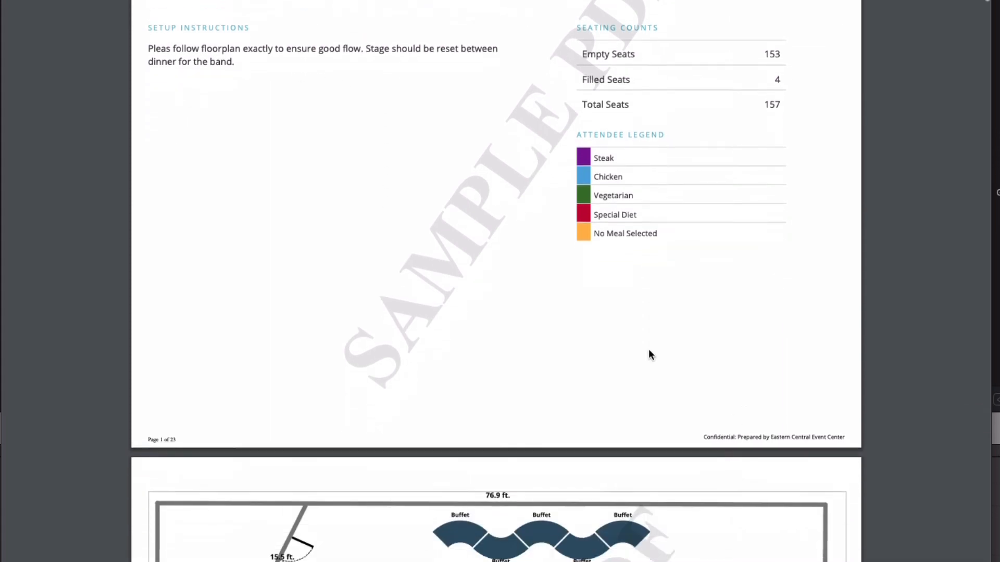
{"action": "scroll", "coordinate": [650, 355], "scroll_direction": "down", "scroll_amount": 16}
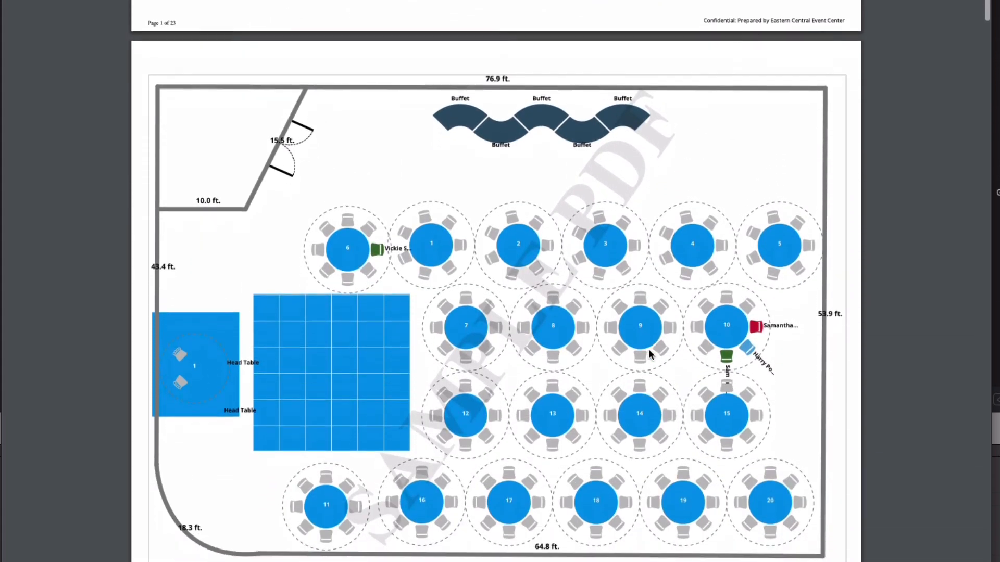
{"action": "scroll", "coordinate": [650, 354], "scroll_direction": "down", "scroll_amount": 2}
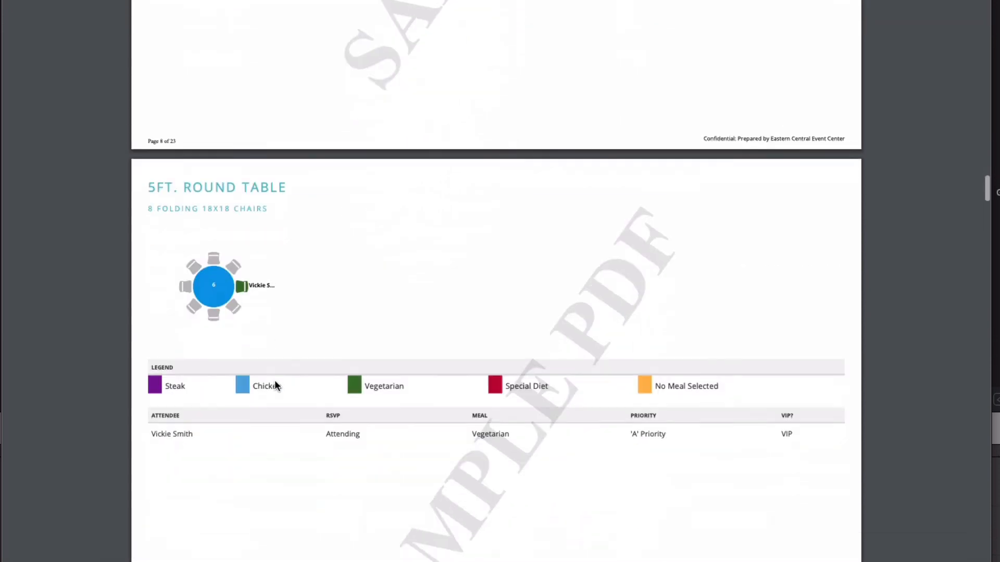
{"action": "scroll", "coordinate": [275, 386], "scroll_direction": "down", "scroll_amount": 10}
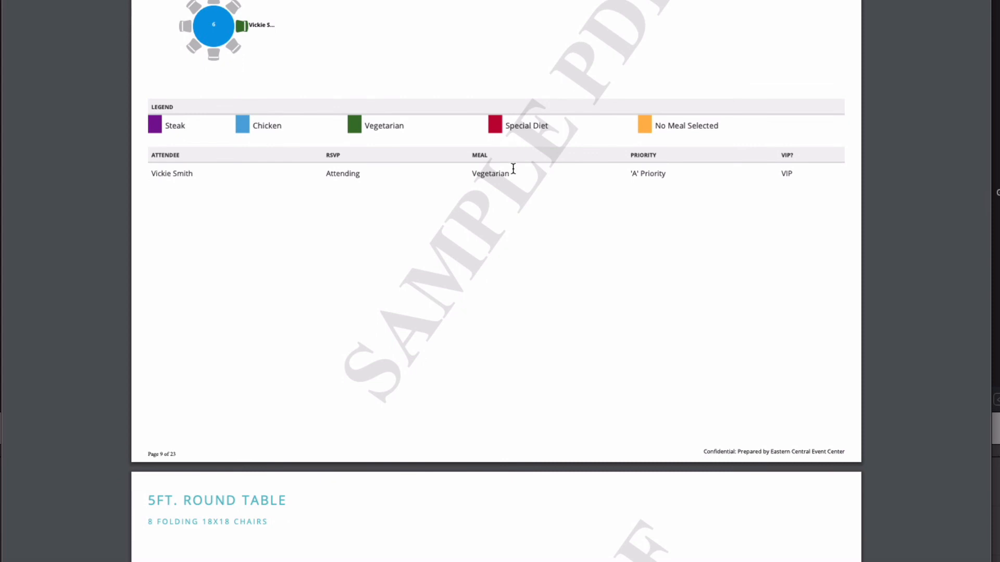
Look through the table detail pages after table 6 in the PDF and open the floorplan templates.
{"action": "scroll", "coordinate": [640, 323], "scroll_direction": "down", "scroll_amount": 7}
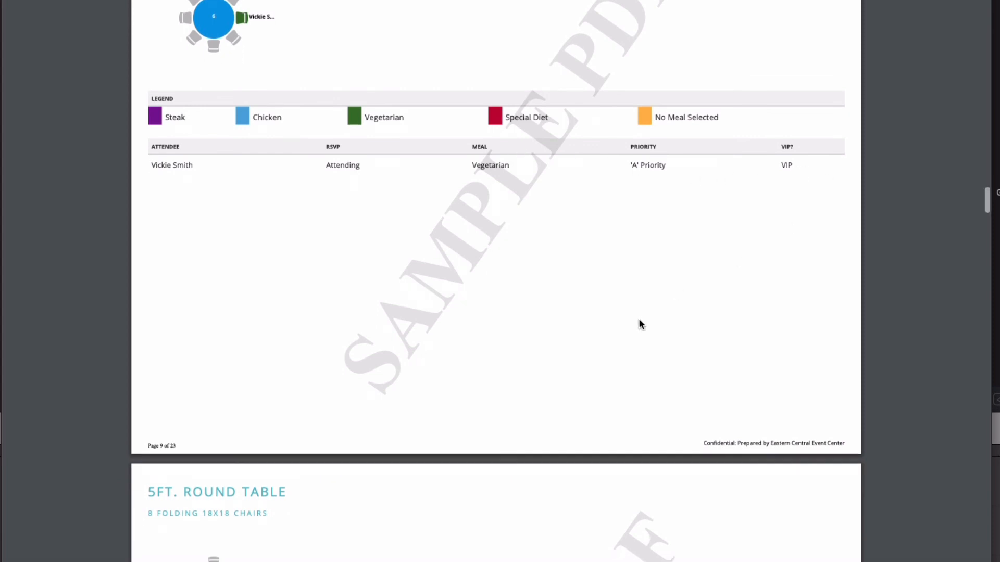
{"action": "scroll", "coordinate": [640, 323], "scroll_direction": "down", "scroll_amount": 7}
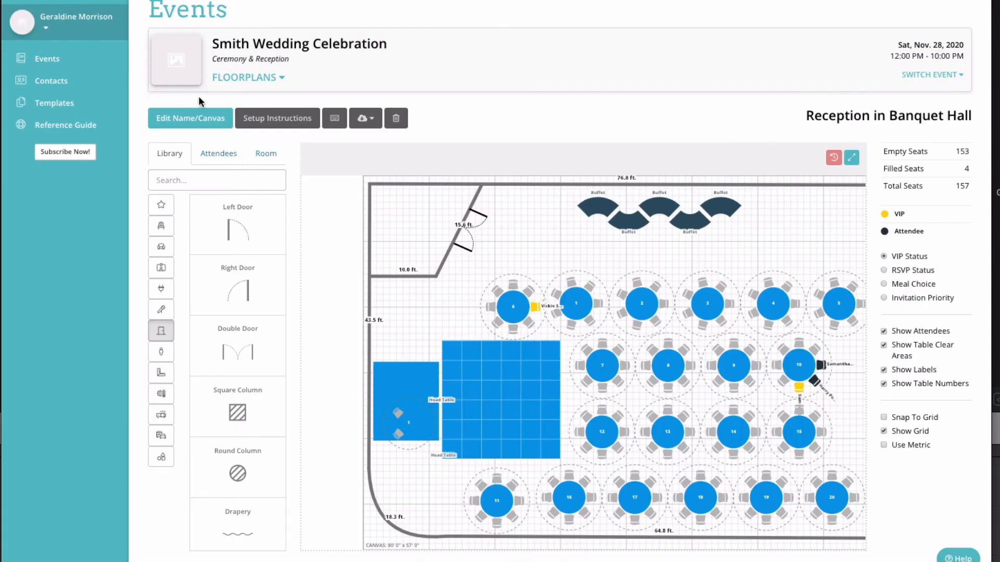
{"action": "left_click", "coordinate": [64, 107]}
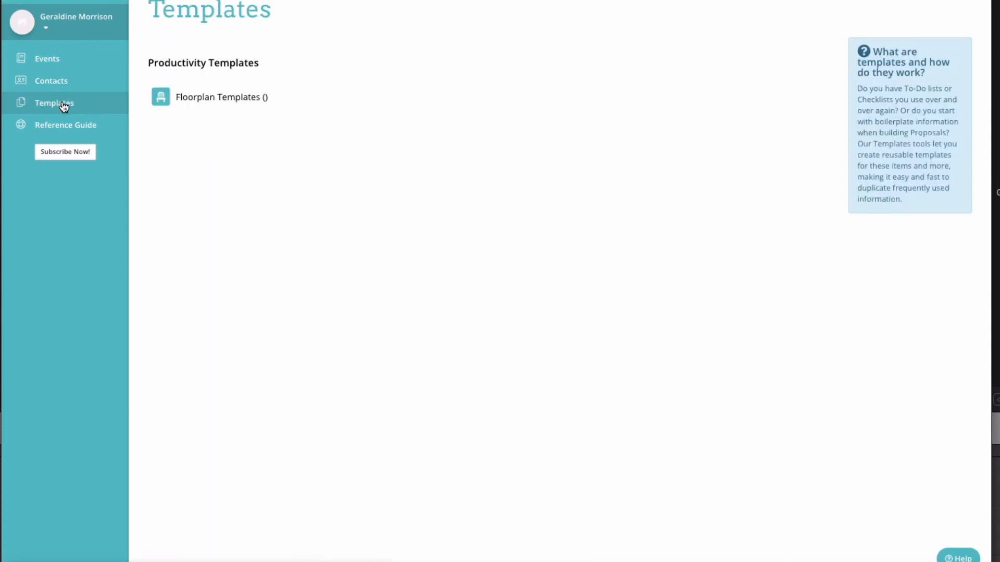
{"action": "left_click", "coordinate": [223, 97]}
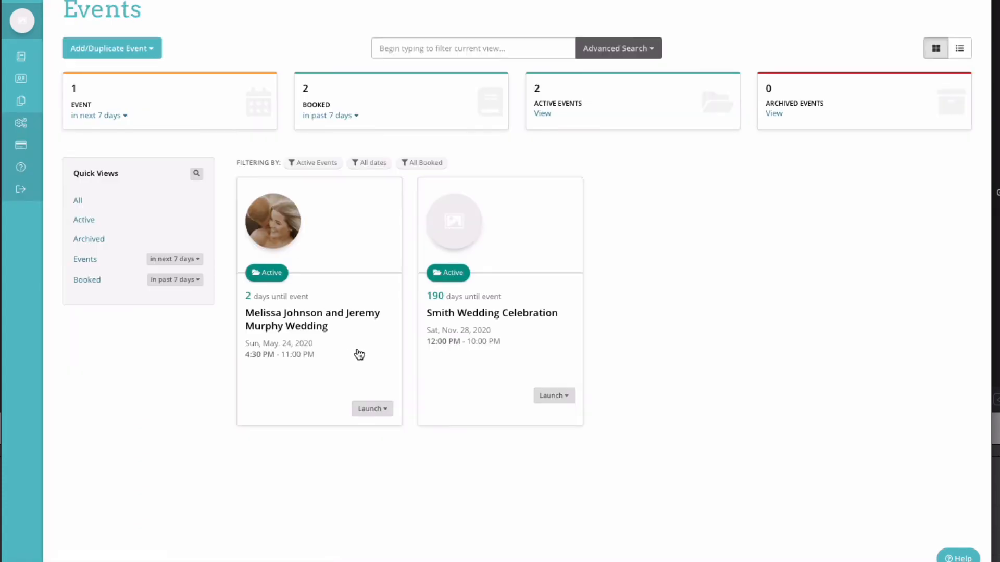
Open the floorplans of the May 24, 2020 wedding and import the East Ballroom template as a new floorplan.
{"action": "left_click", "coordinate": [346, 345]}
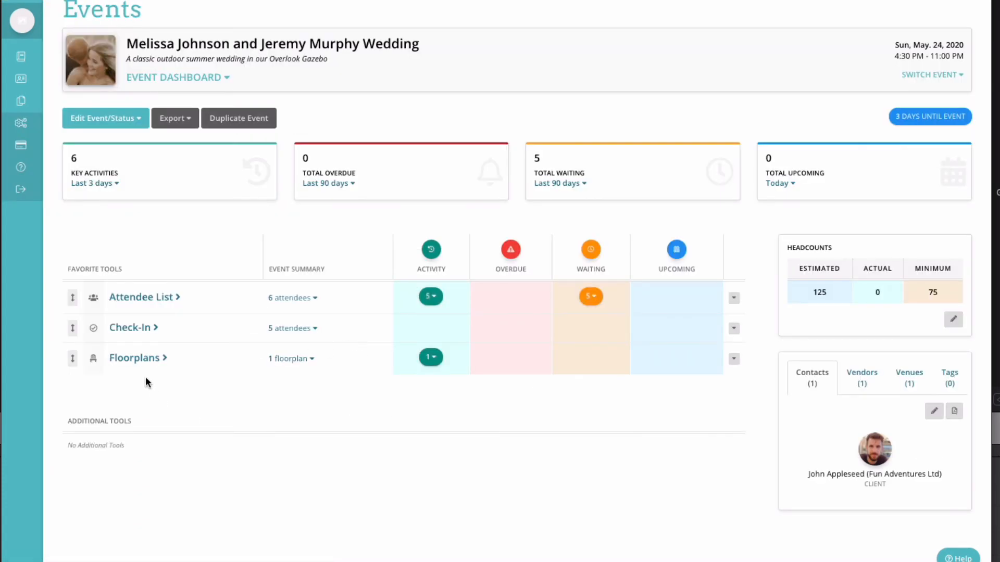
{"action": "left_click", "coordinate": [137, 360]}
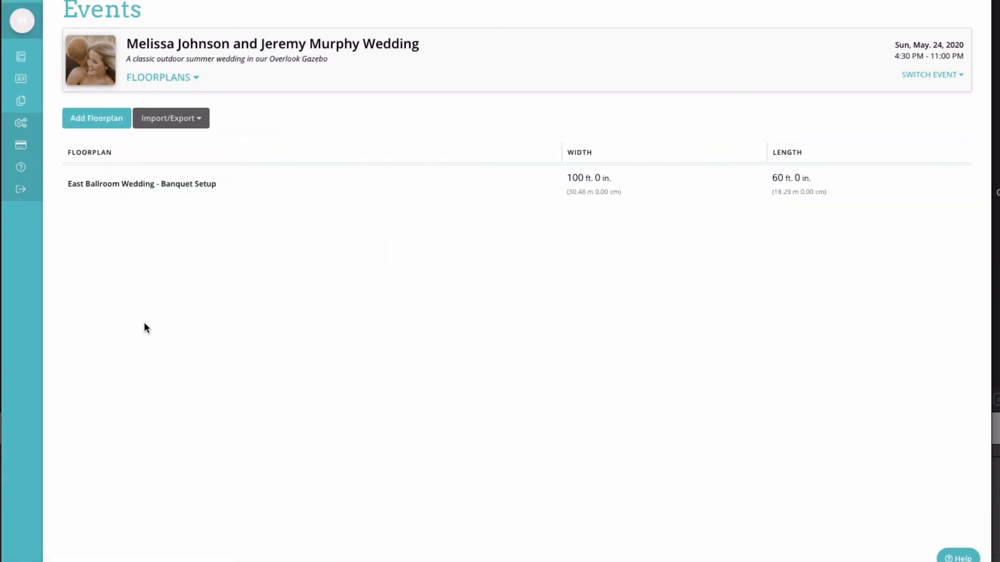
{"action": "left_click", "coordinate": [185, 123]}
{"action": "left_click", "coordinate": [201, 141]}
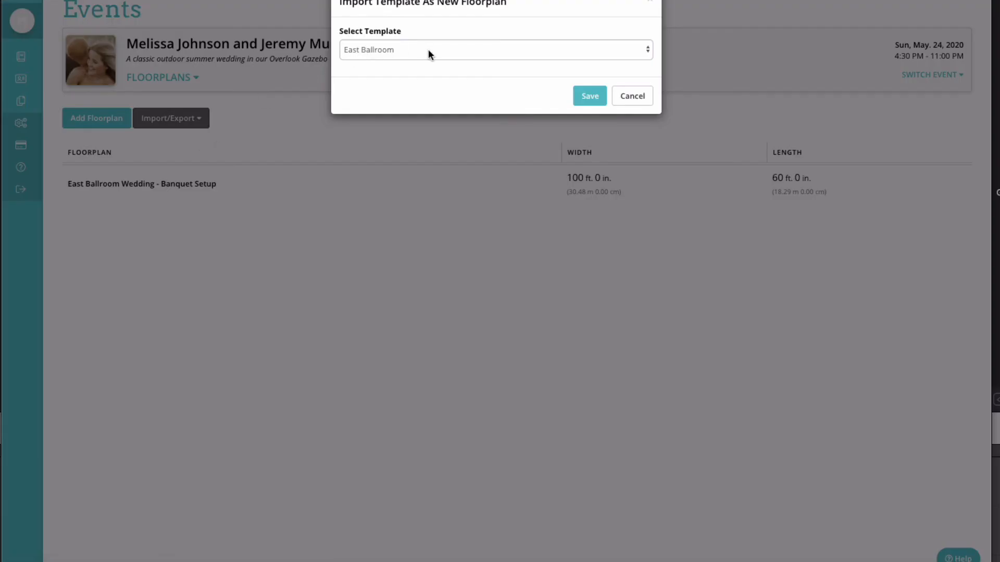
{"action": "left_click", "coordinate": [590, 96]}
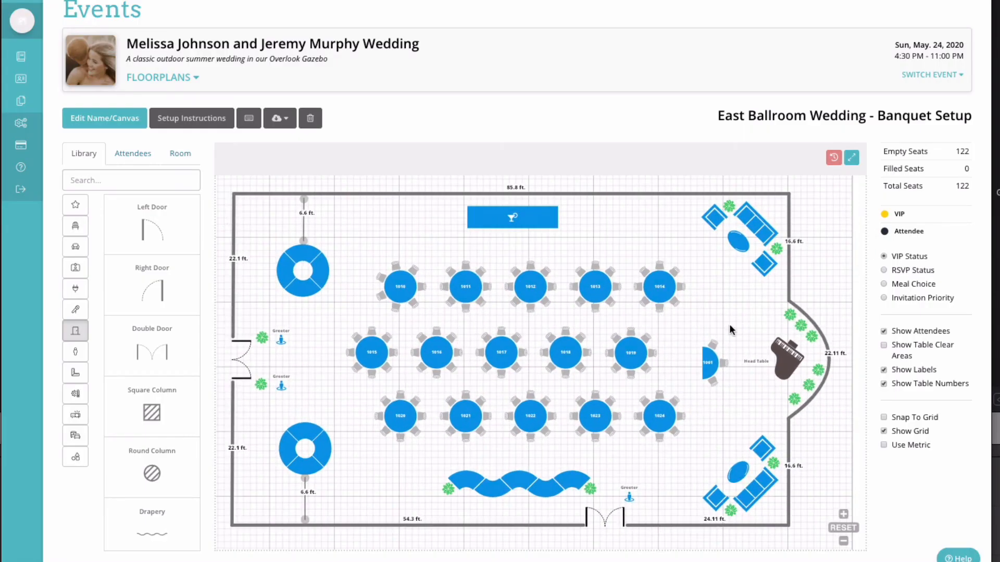
Mark the first two listed attendees as VIPs and seat both at the half-round head table.
{"action": "left_click", "coordinate": [137, 157]}
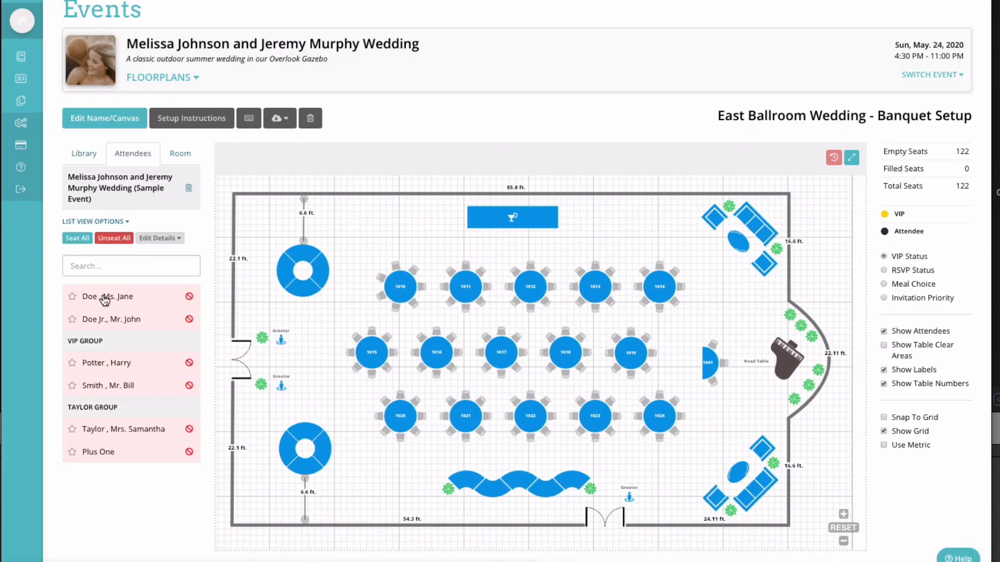
{"action": "left_click", "coordinate": [72, 296]}
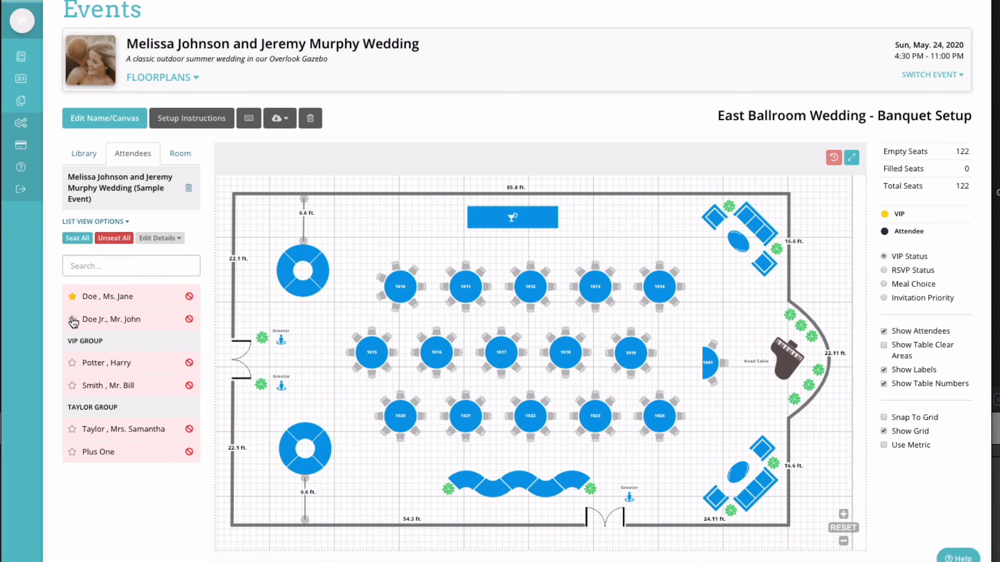
{"action": "left_click", "coordinate": [72, 319]}
{"action": "left_click_drag", "start_coordinate": [93, 321], "coordinate": [709, 369]}
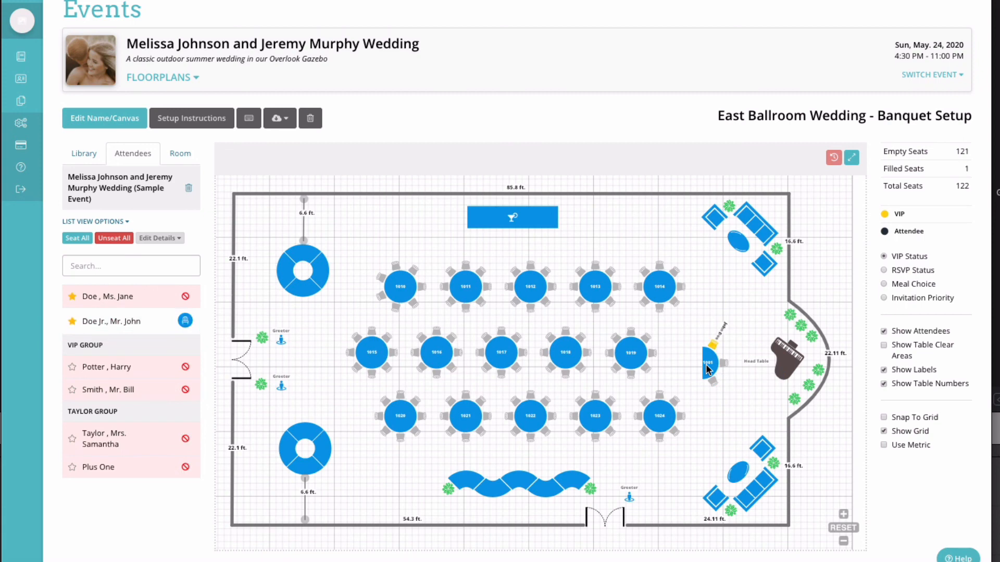
{"action": "left_click_drag", "start_coordinate": [85, 296], "coordinate": [724, 364]}
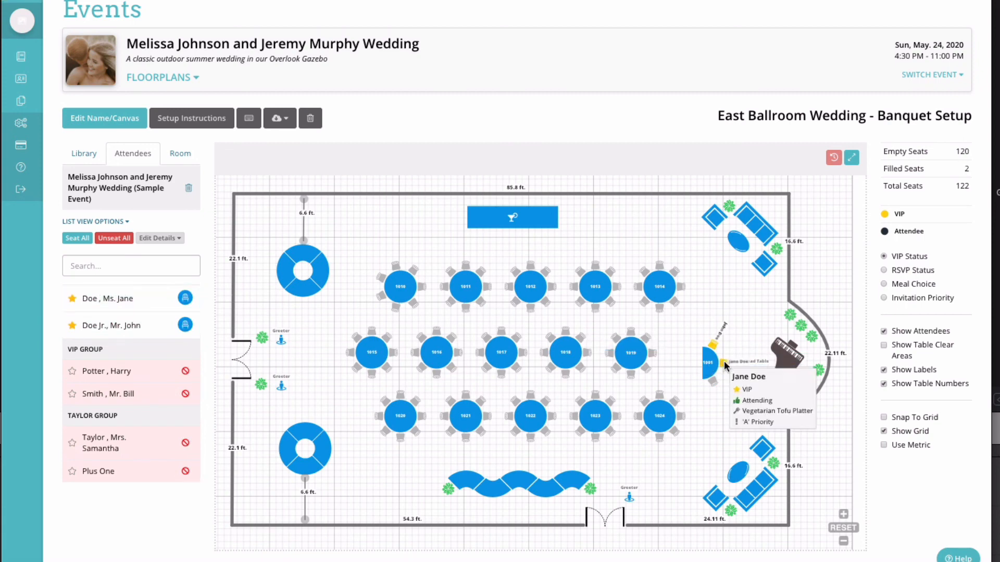
Seat the first VIP Group attendee at table 1014 and seat all remaining attendees automatically.
{"action": "left_click_drag", "start_coordinate": [101, 373], "coordinate": [653, 286]}
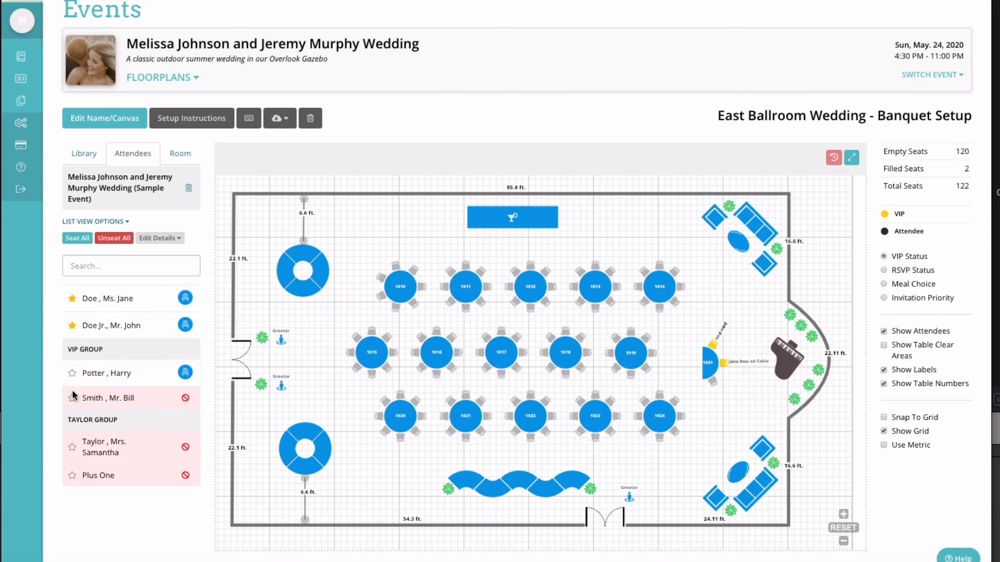
{"action": "left_click", "coordinate": [77, 238]}
{"action": "left_click", "coordinate": [639, 85]}
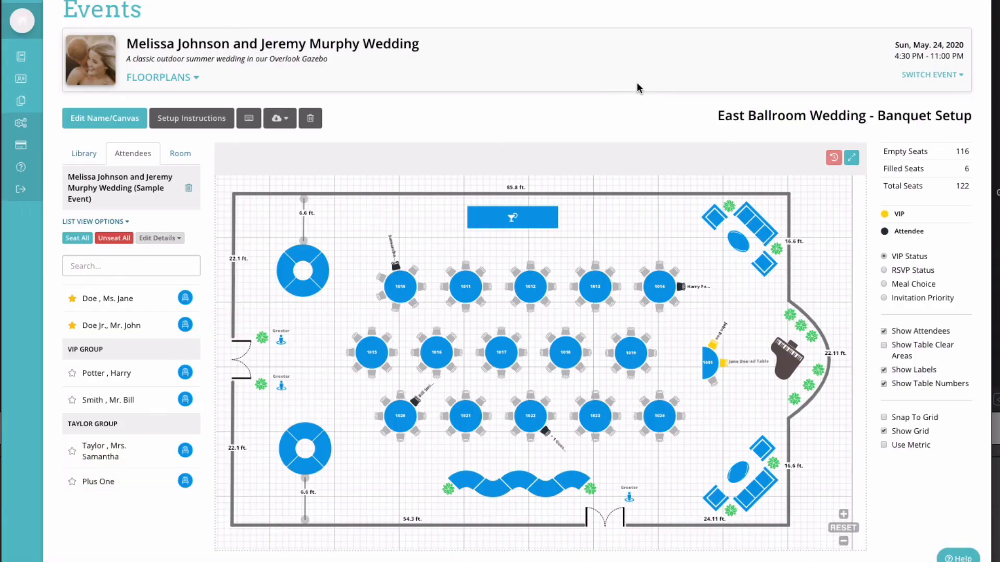